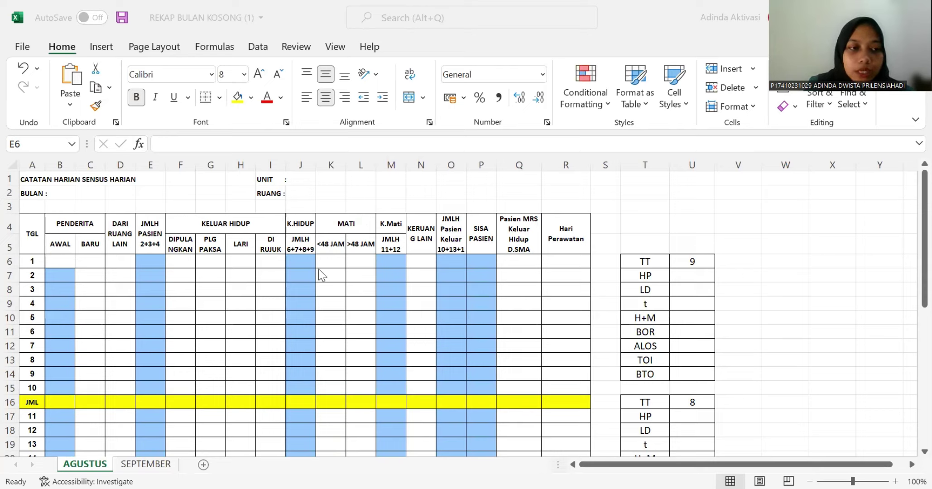
- Enter the day 1 patient intake in B6:D6: AWAL 2, BARU 2 and DARI RUANG LAIN 0
left_click(61, 260)
left_click(62, 262)
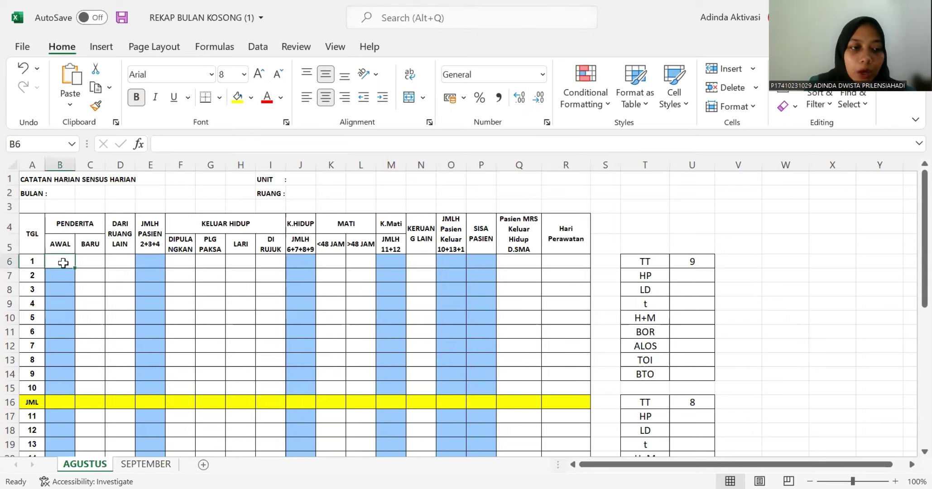
double_click(64, 263)
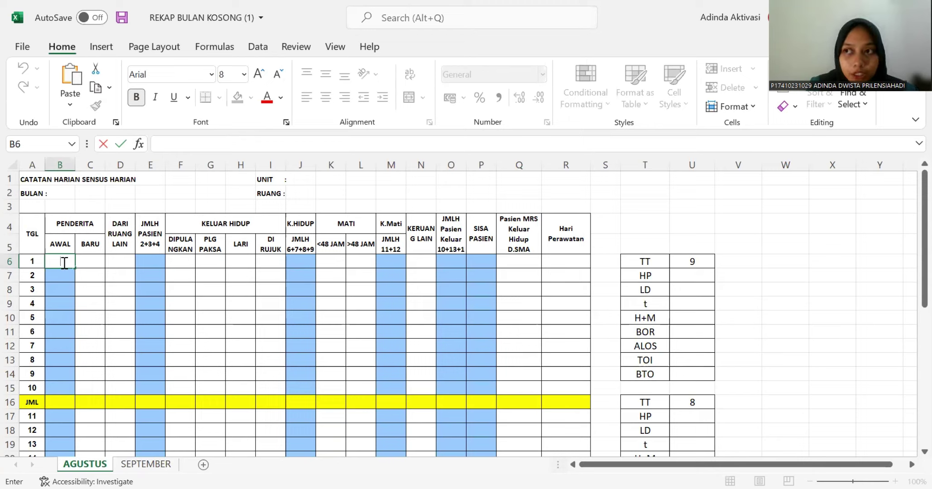
type("2")
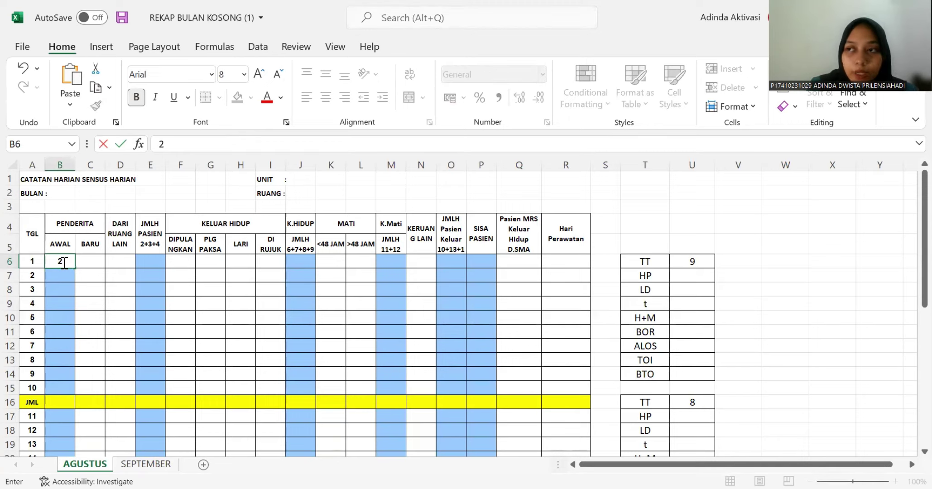
key("Tab")
type("2")
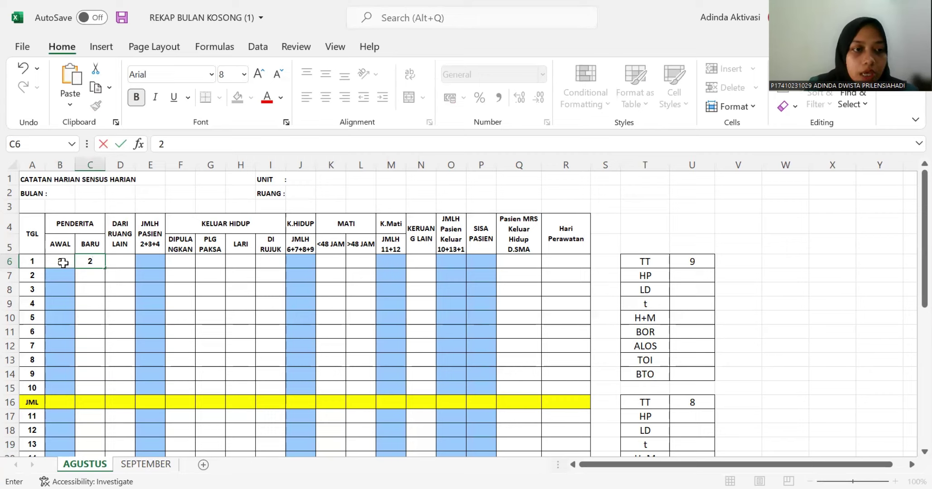
key("Tab")
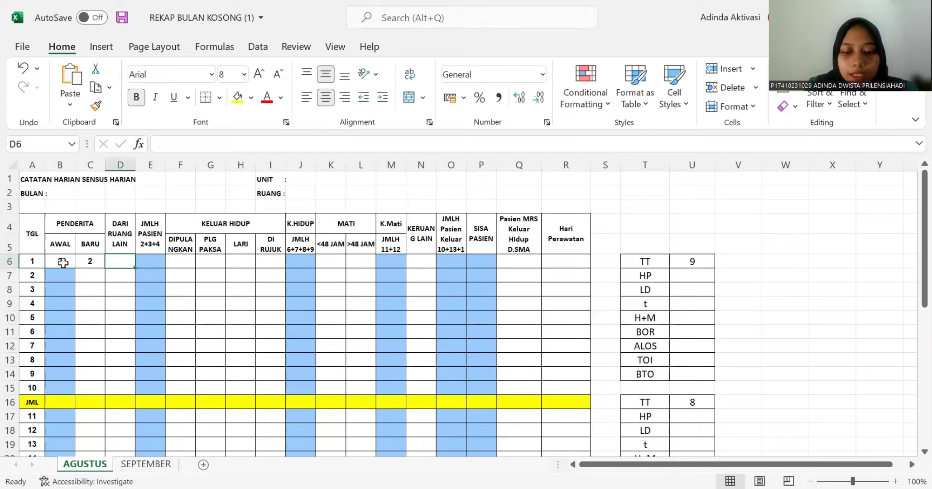
type("0")
key("Tab")
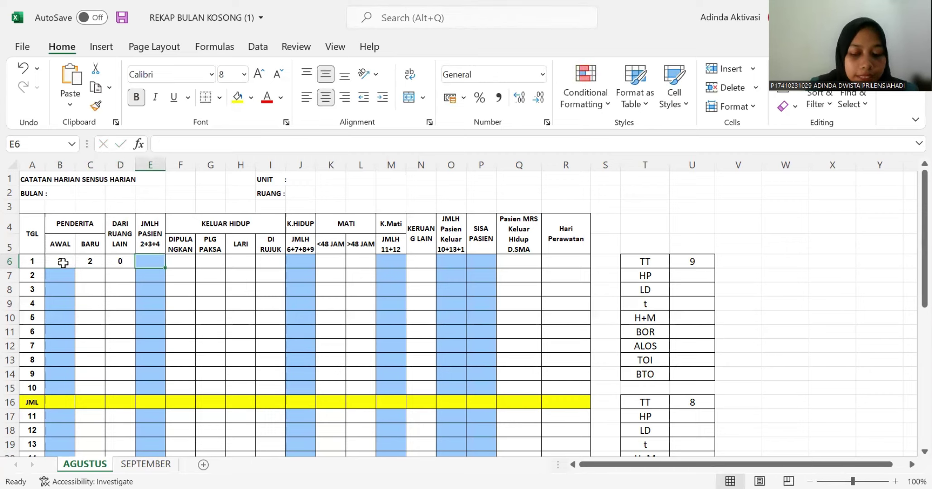
- Calculate JMLH PASIEN in E6 with =SUM(B6:D6) and fill the formula down to day 10 in E15
type("=")
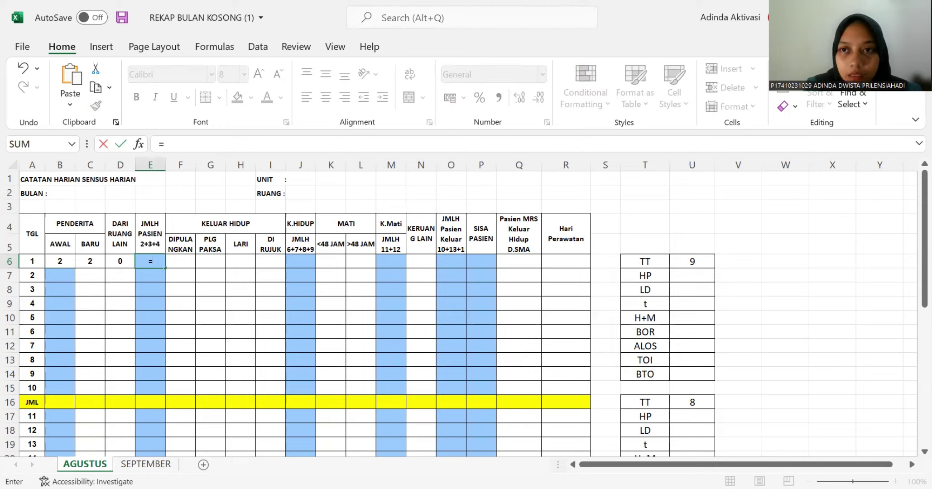
key("ctrl+Return")
key("alt+equal")
left_click_drag(64, 261, 105, 261)
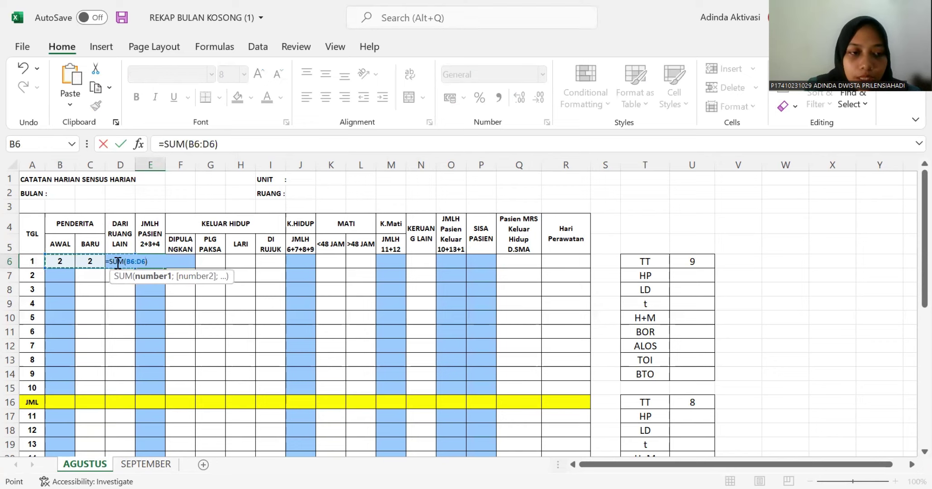
key("Return")
left_click(156, 259)
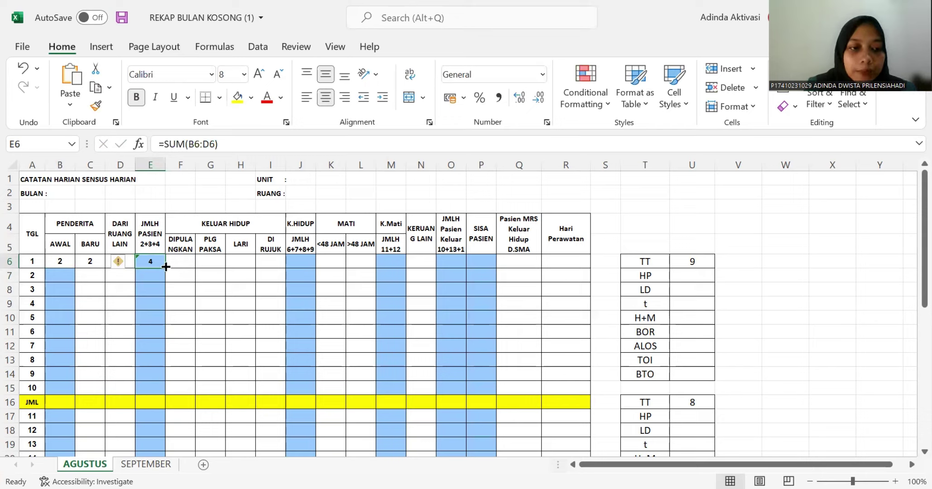
left_click_drag(165, 268, 162, 392)
- Enter 0 for day 1 in all four KELUAR HIDUP columns, F6 to I6
left_click(182, 262)
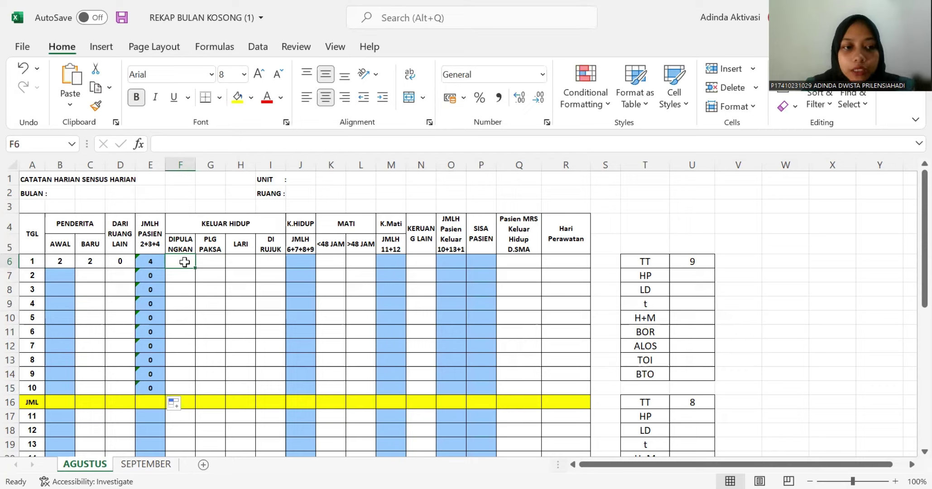
type("0")
key("Tab")
type("0")
key("Tab")
type("0")
key("Tab")
type("0")
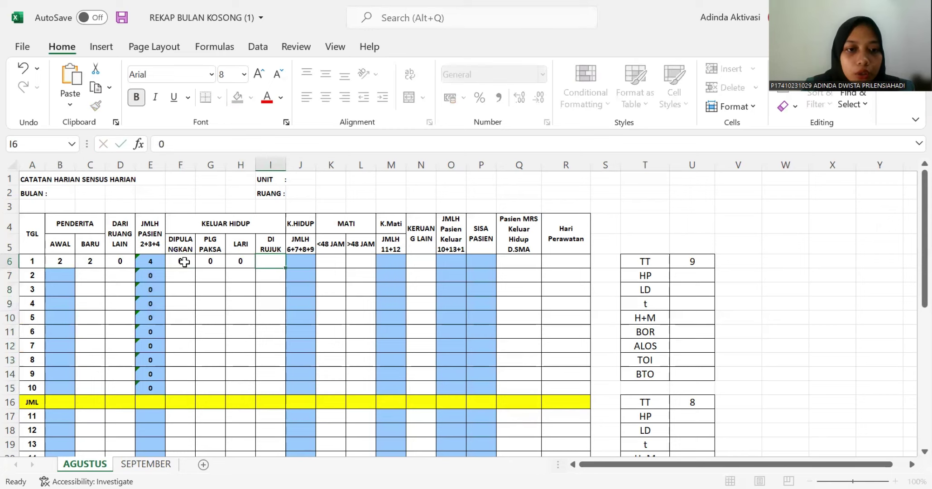
key("Tab")
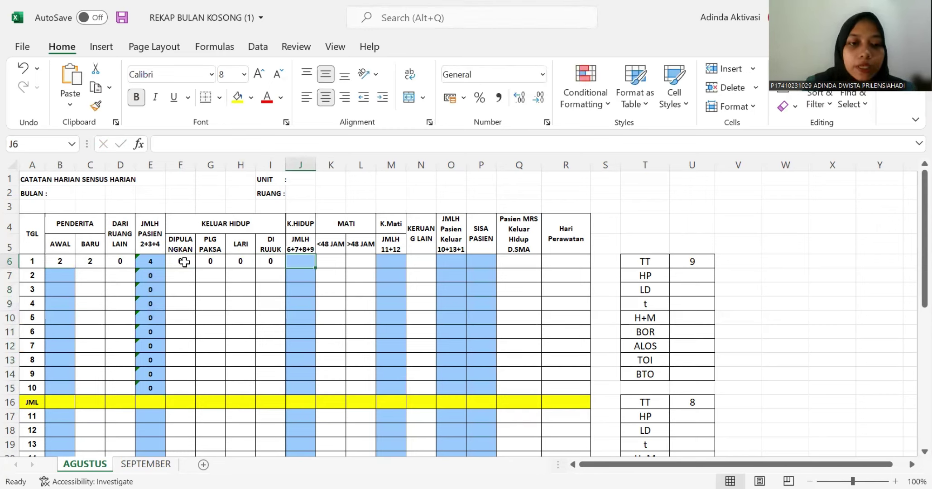
- Calculate the K.HIDUP total in J6 with =SUM(F6:I6) and fill the formula down to day 10 in J15
type("=")
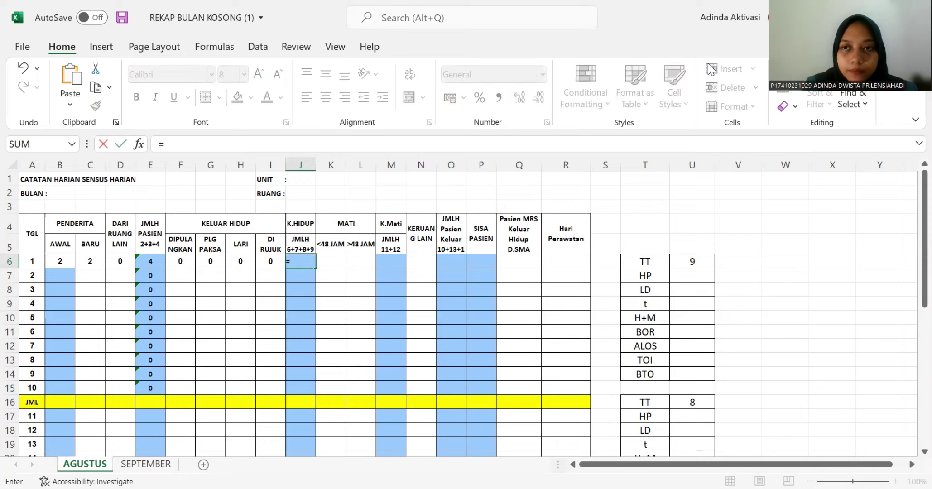
type("SUM(")
left_click_drag(181, 261, 271, 262)
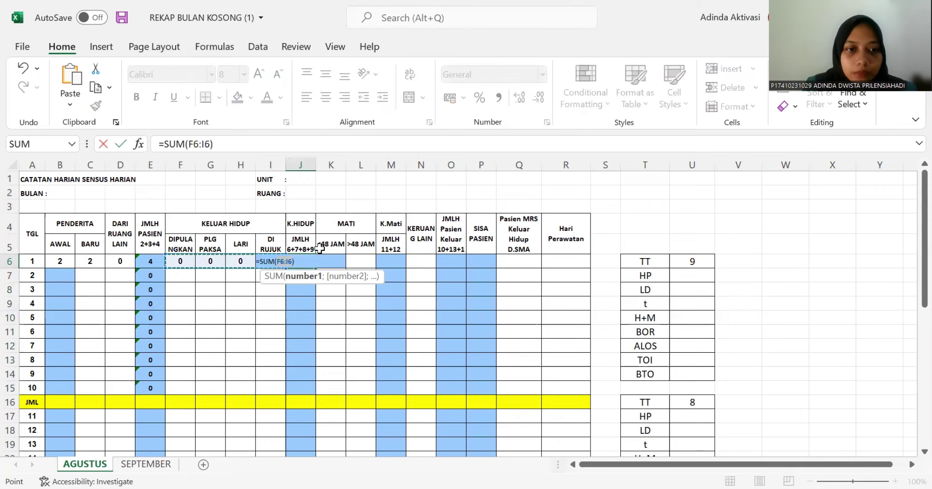
left_click(181, 262)
left_click_drag(181, 263, 310, 395)
key("Return")
left_click(301, 261)
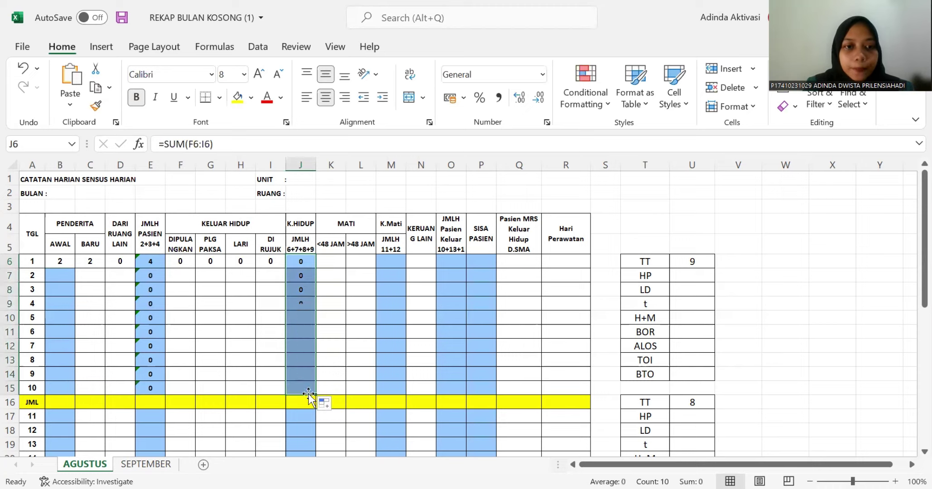
- Enter 0 for day 1 in both MATI columns, <48 JAM (K6) and >48 JAM (L6)
left_click(338, 261)
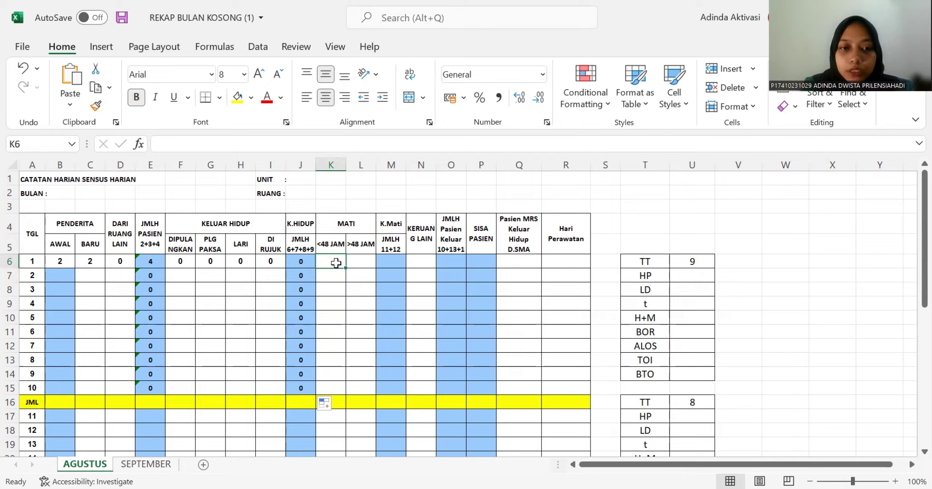
type("0")
key("Tab")
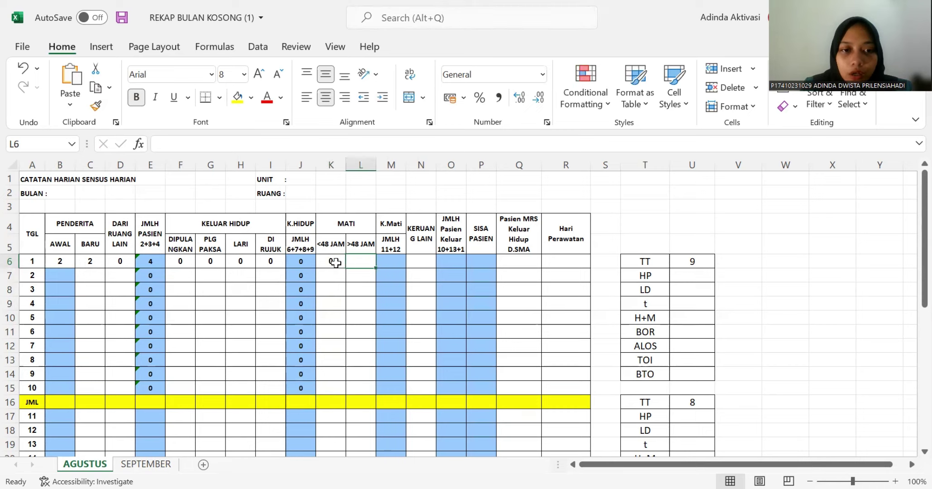
type("0")
key("Tab")
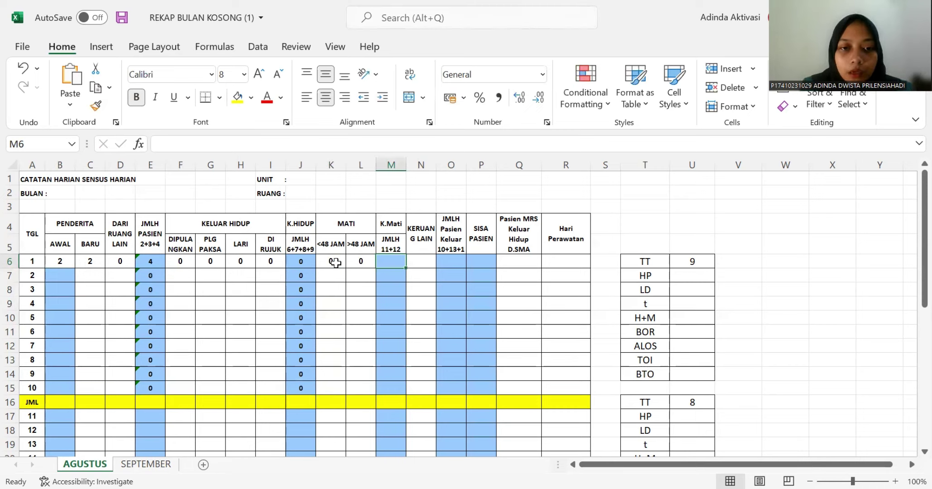
- Calculate the K.Mati total in M6 with =SUM(K6:L6) and fill the formula down to day 10 in M15
type("=SUM(K6:L6")
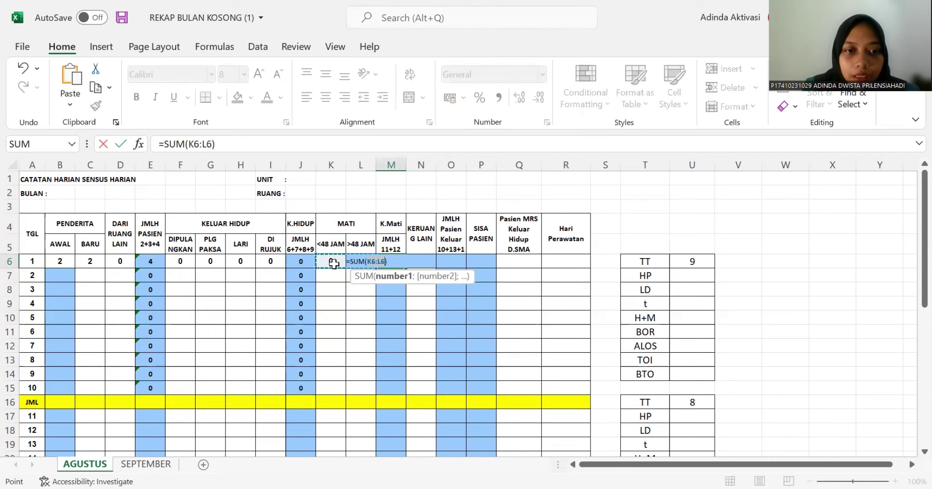
left_click_drag(333, 262, 365, 261)
type(")")
key("Return")
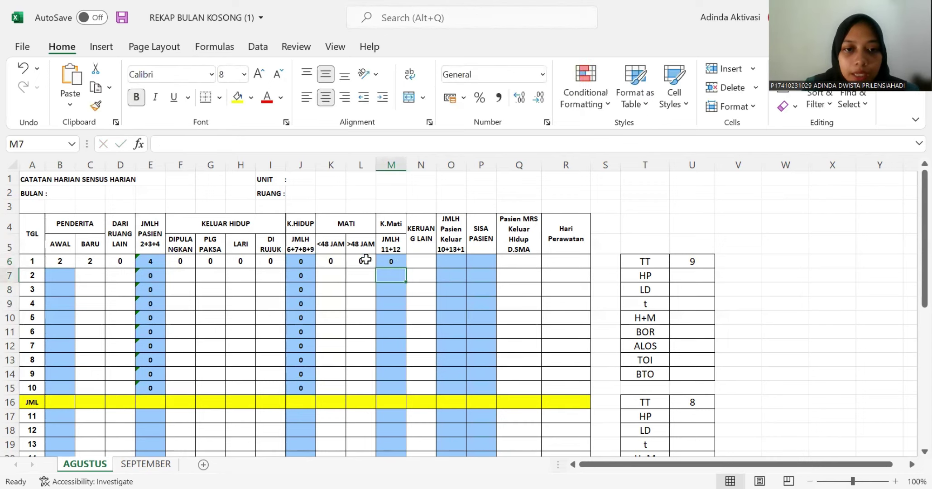
left_click(394, 261)
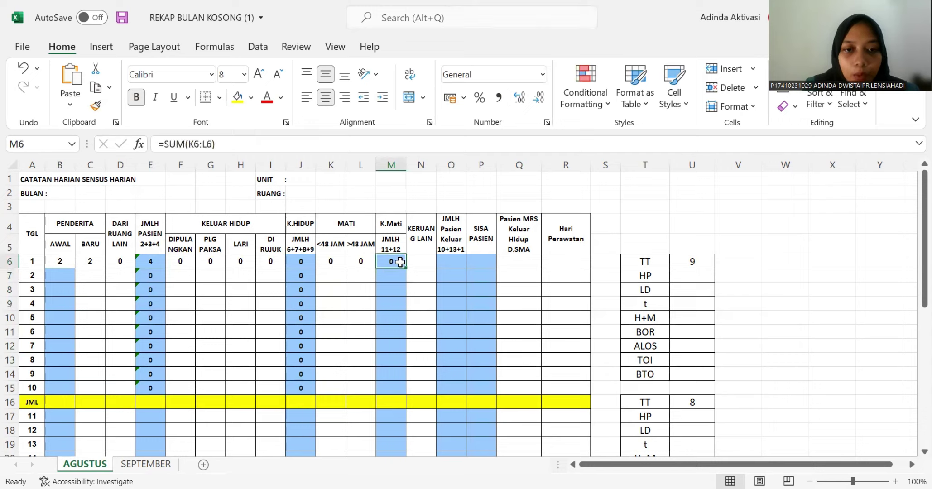
left_click_drag(405, 268, 394, 392)
- Enter 0 for day 1 in the KERUANG LAIN column, cell N6
left_click(456, 260)
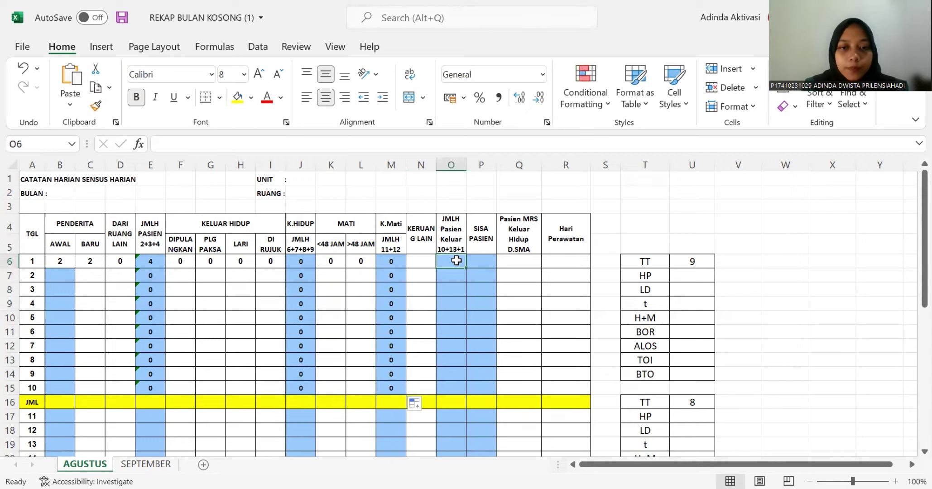
left_click(422, 261)
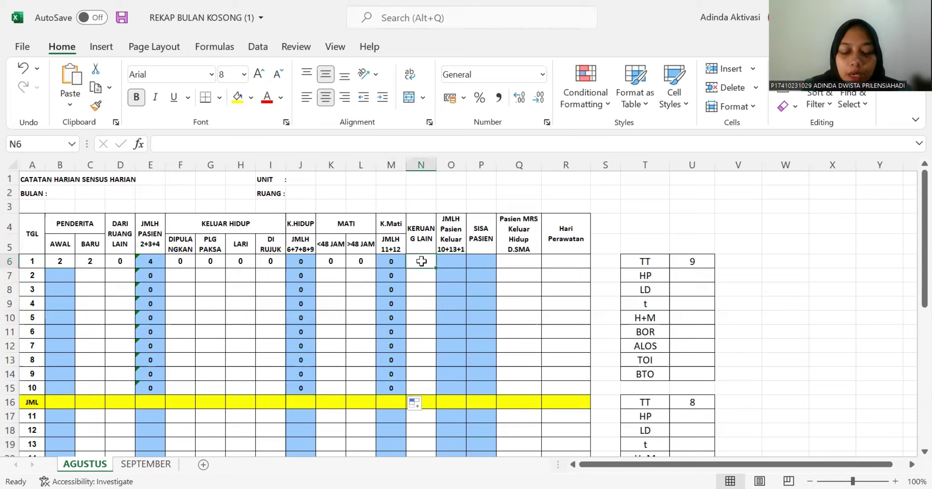
double_click(421, 261)
key("Tab")
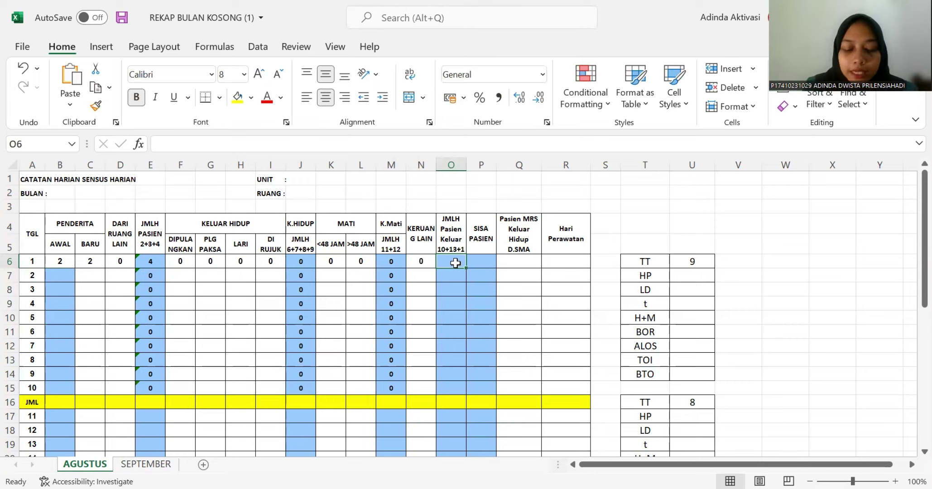
- Calculate JMLH Pasien Keluar for day 1 in O6 with the formula =SUM(J6+M6+N6)
type("=")
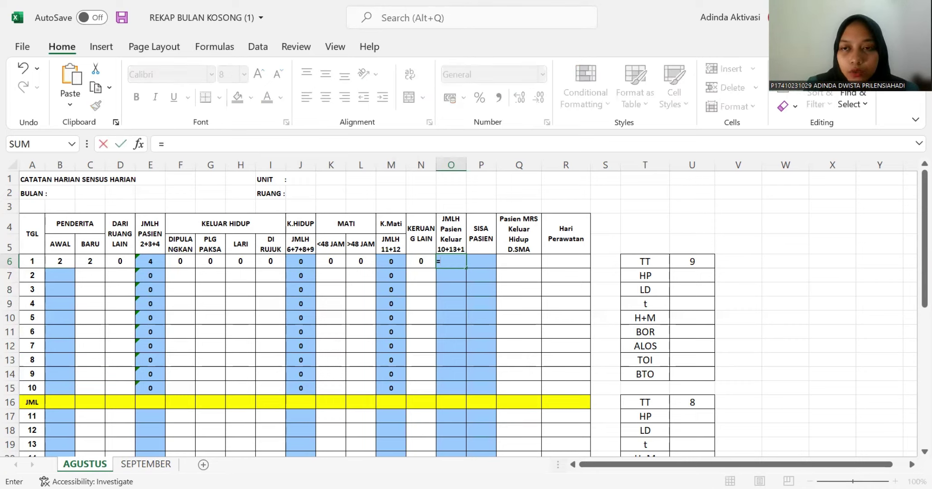
key("ctrl+Return")
type("=SUM(")
left_click(421, 262)
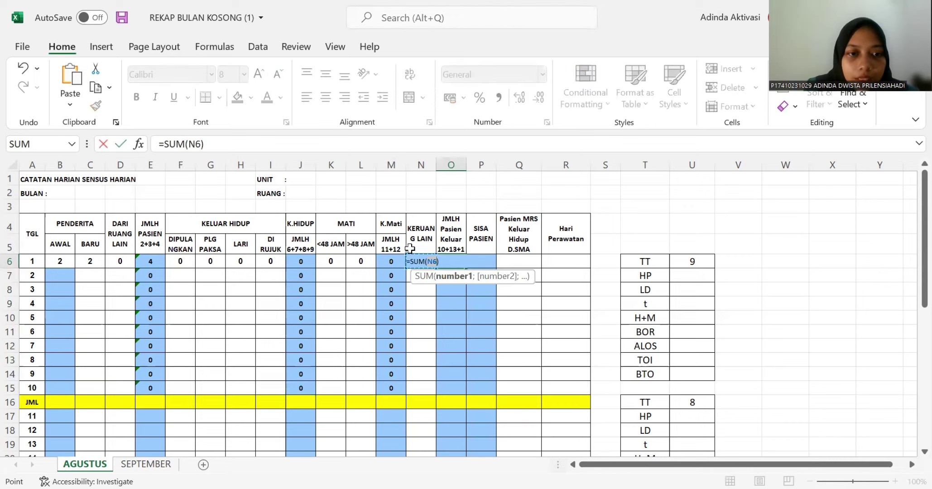
left_click(305, 262)
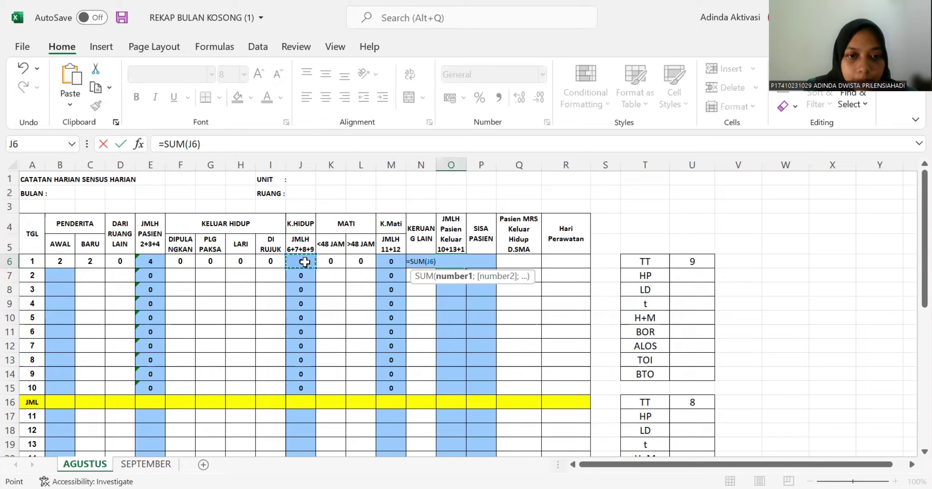
left_click(392, 261)
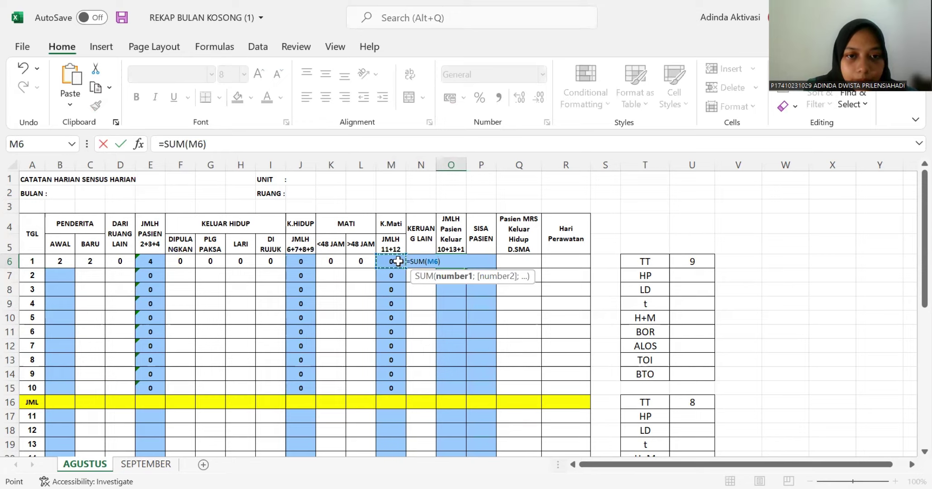
left_click(309, 261)
type("+")
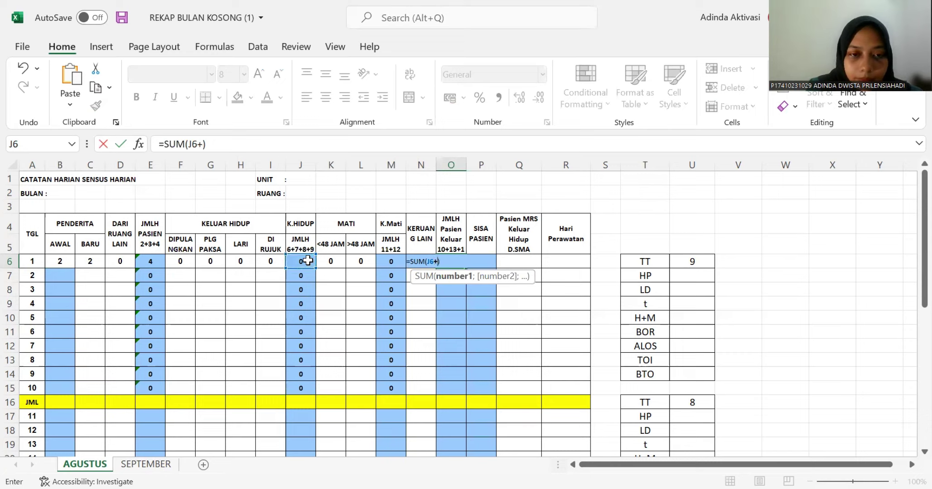
left_click(389, 262)
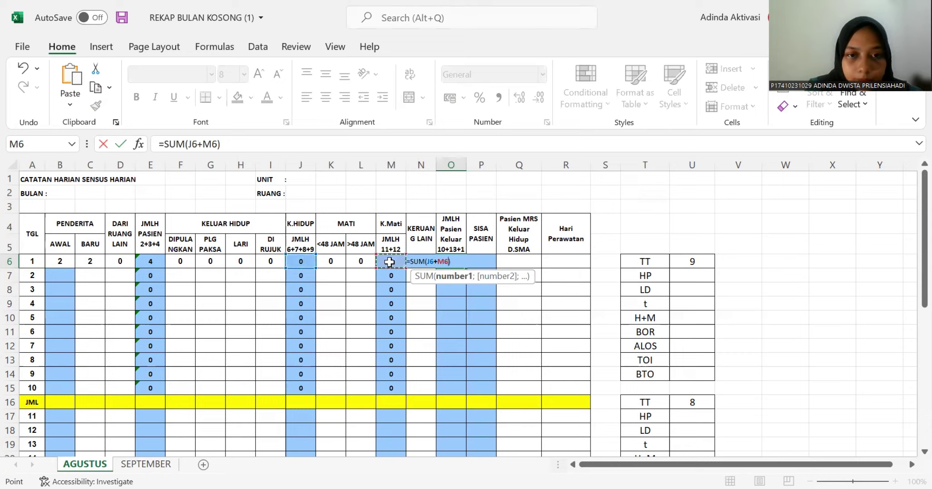
type("+")
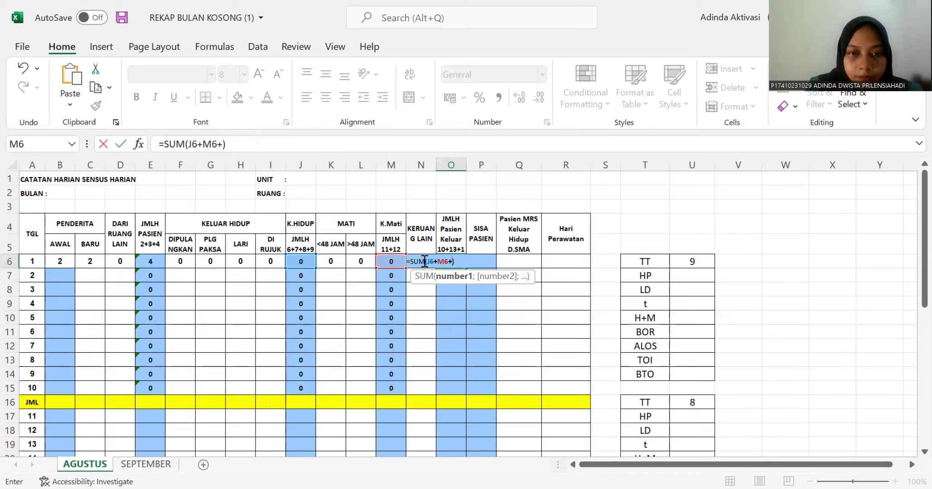
type("n6")
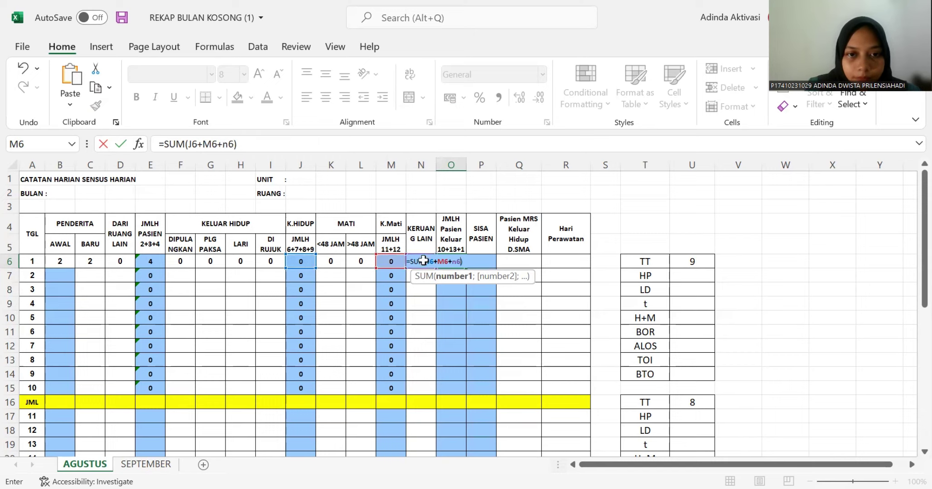
key("Return")
- Fill the JMLH Pasien Keluar formula from O6 down to day 10 in O15
left_click(452, 261)
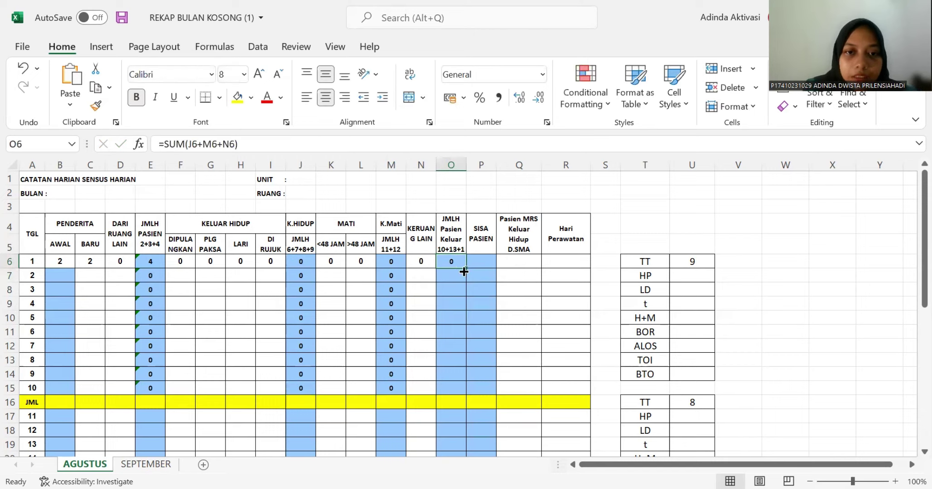
left_click_drag(463, 271, 463, 392)
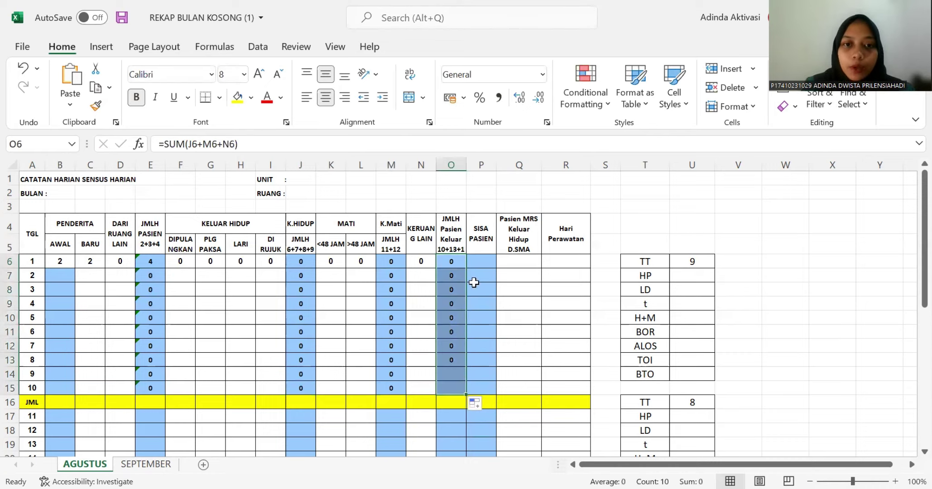
left_click(483, 263)
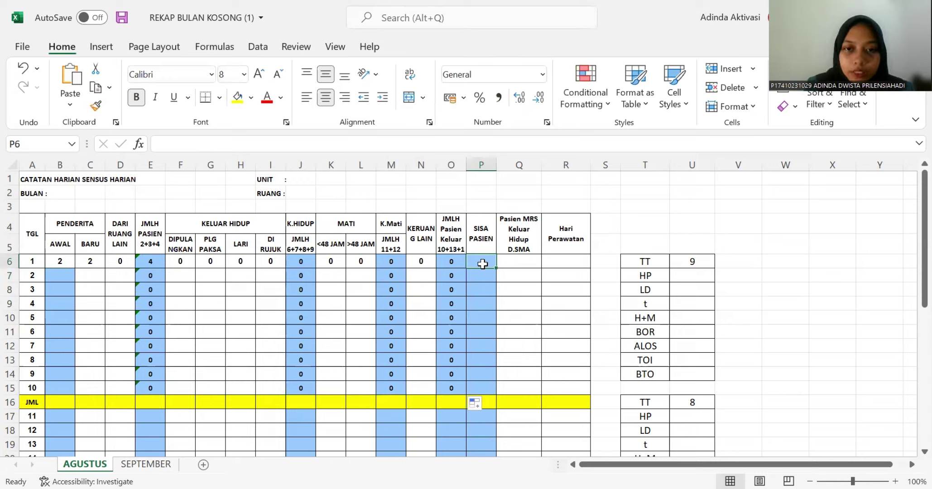
- Calculate SISA PASIEN for day 1 in P6 with =SUM(E6-O6) and fill the formula down to day 10 in P15
type("=")
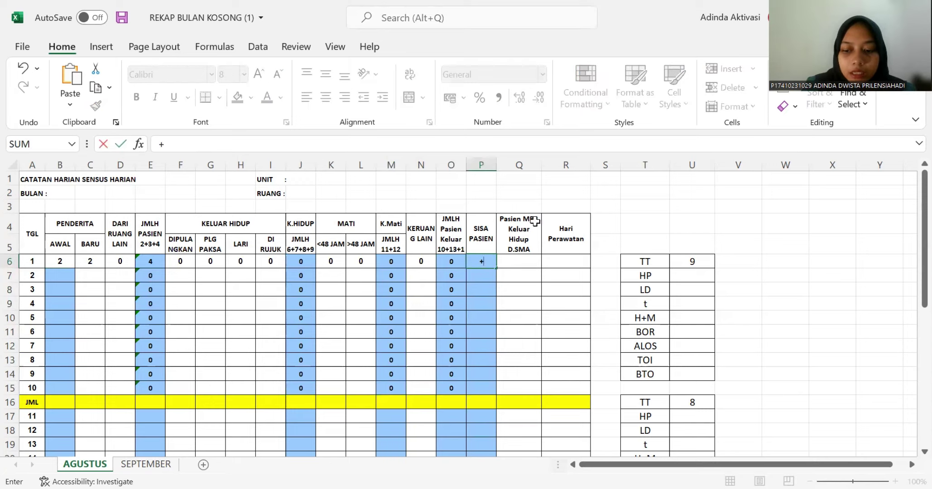
type("SUM(O6)")
left_click(149, 263)
type("_")
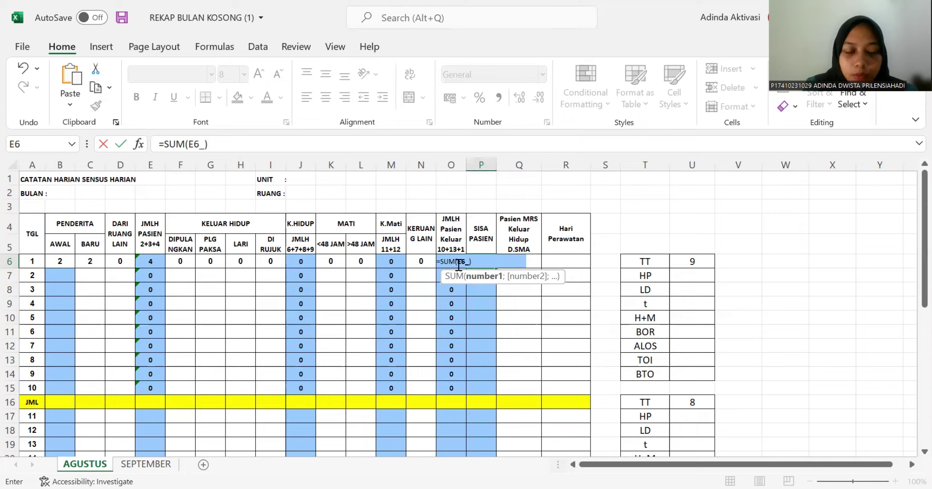
type("o6")
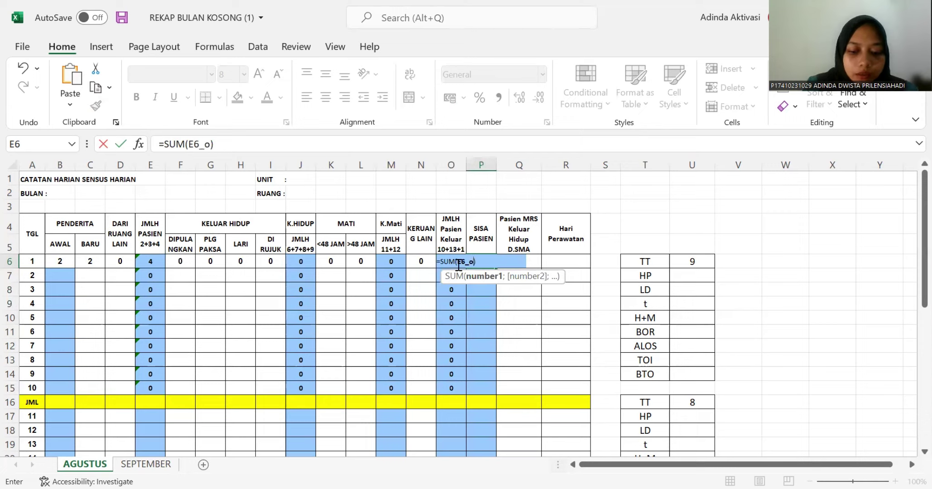
key("BackSpace")
key("BackSpace")
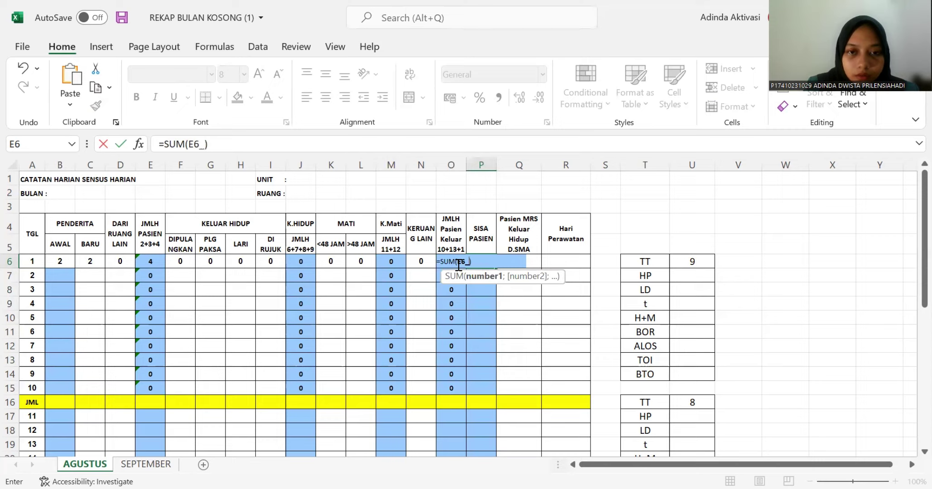
type("o")
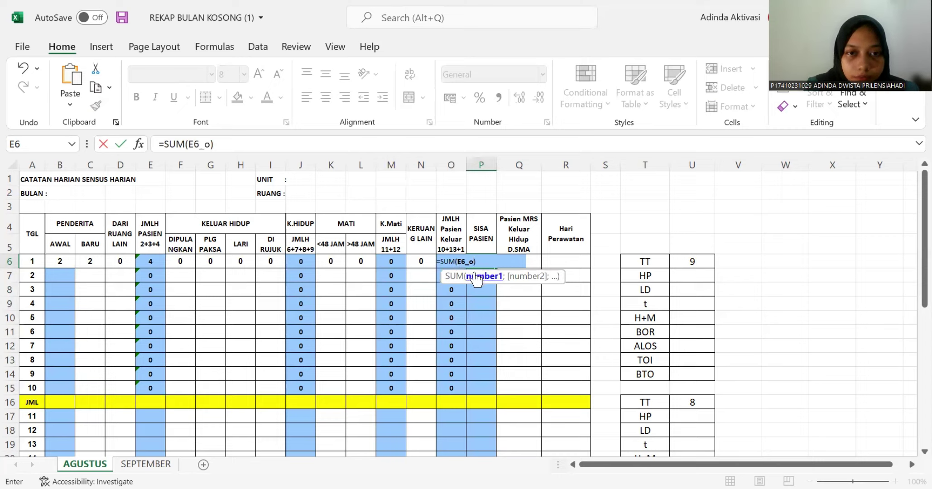
type("6")
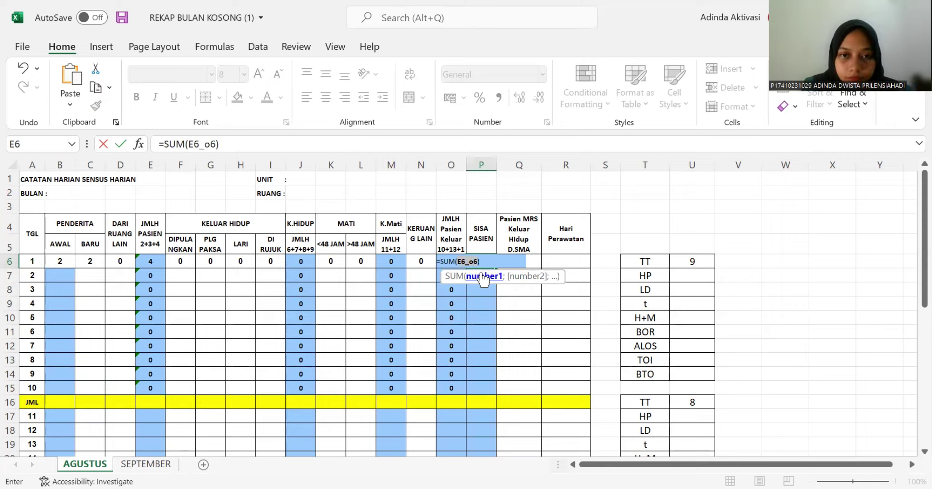
left_click(484, 261)
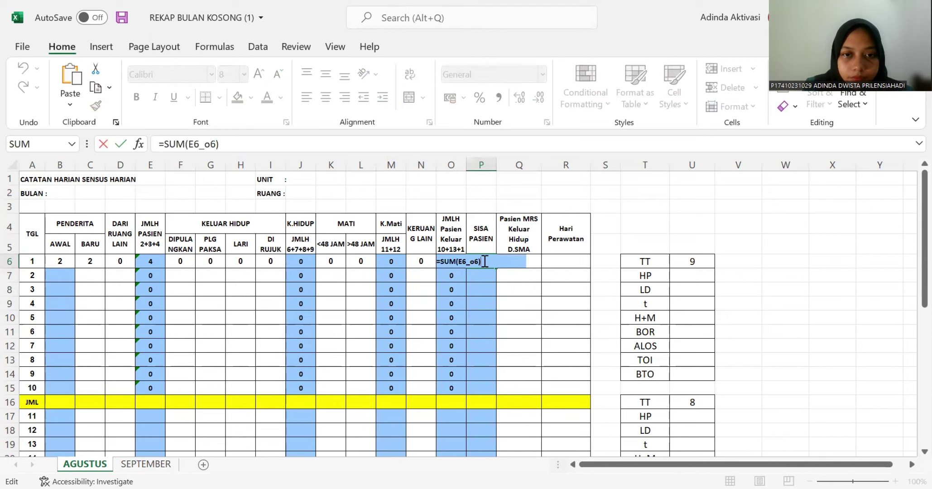
key("BackSpace")
key("BackSpace")
key("BackSpace")
key("BackSpace")
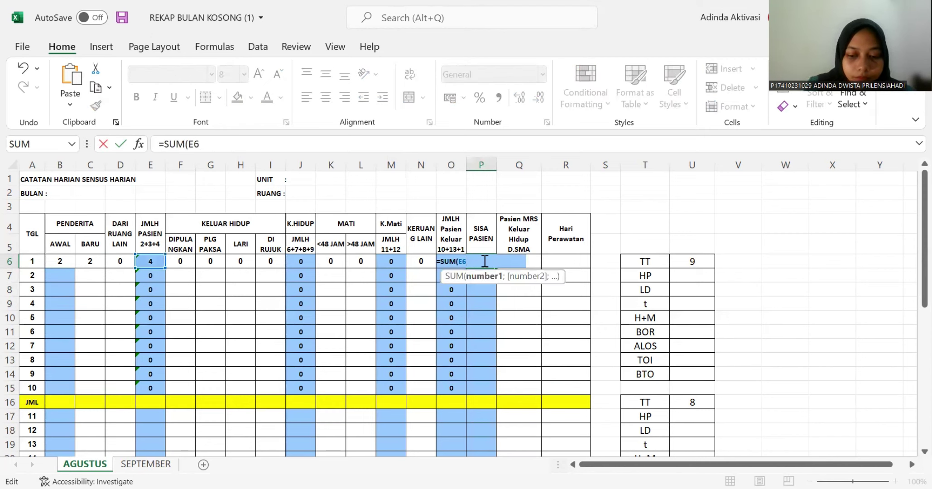
type("-o")
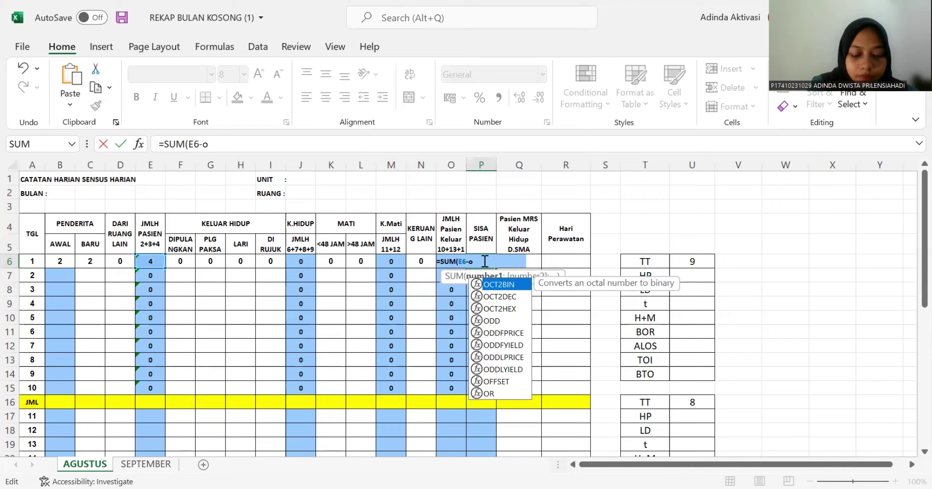
type("6")
key("Return")
left_click(489, 262)
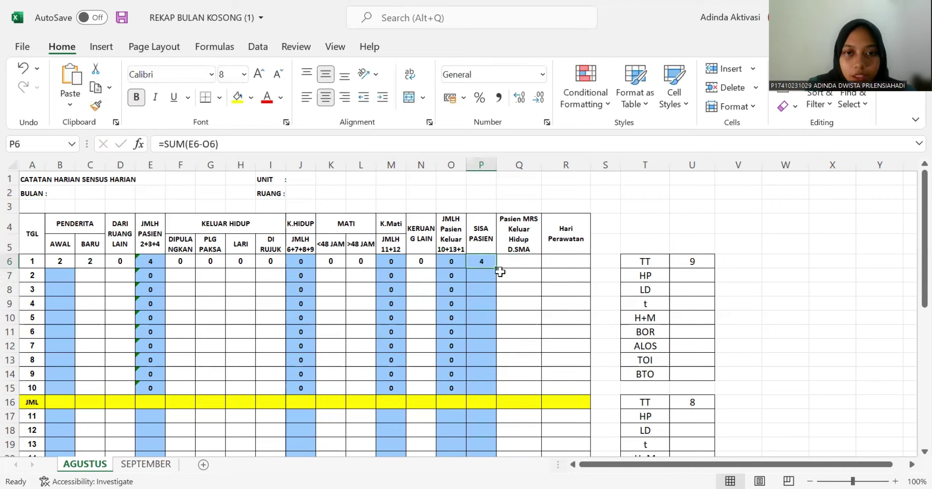
left_click_drag(496, 268, 497, 395)
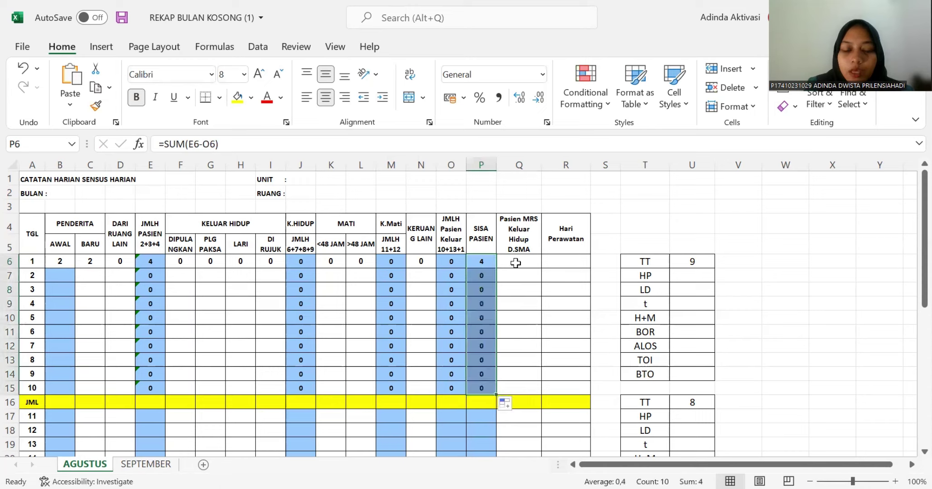
- Enter 0 for day 1 in the Pasien MRS Keluar Hidup D.SMA column, cell Q6
left_click(516, 263)
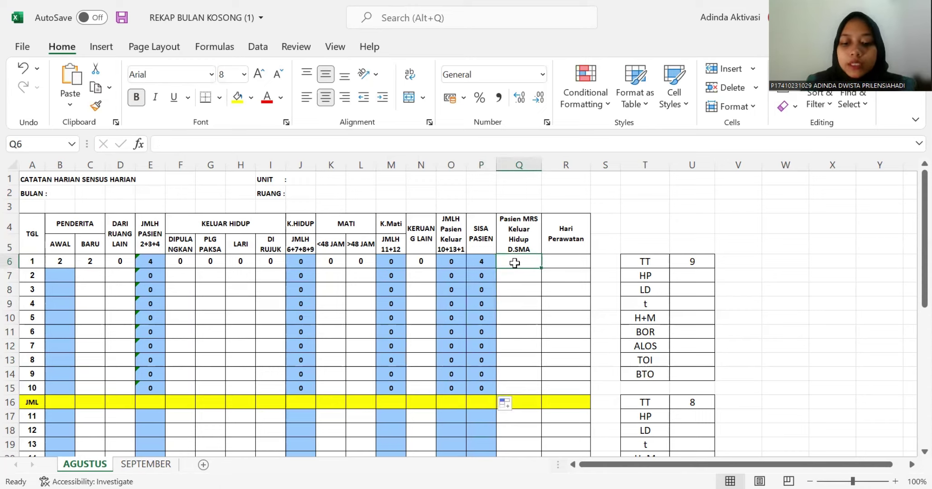
type("0")
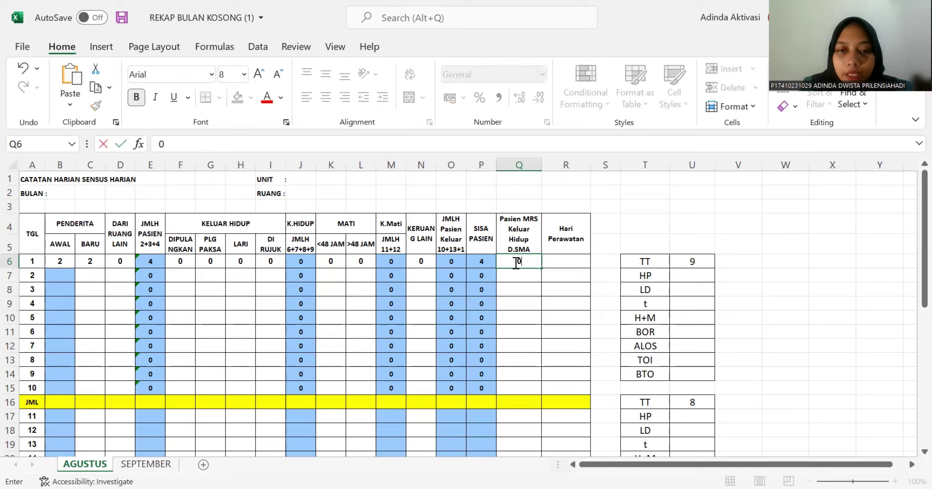
key("Tab")
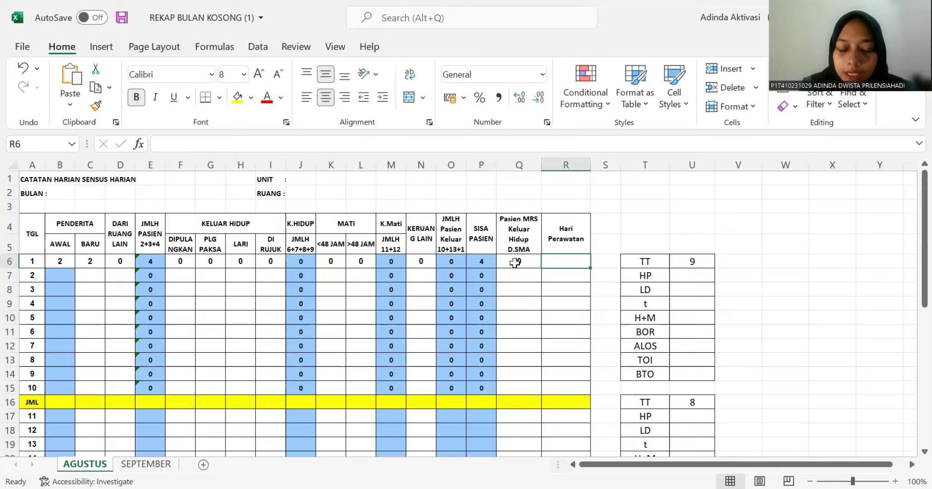
- Calculate Hari Perawatan in R6 with =SUM(P6:Q6) and fill the formula down to day 10 in R15
type("=")
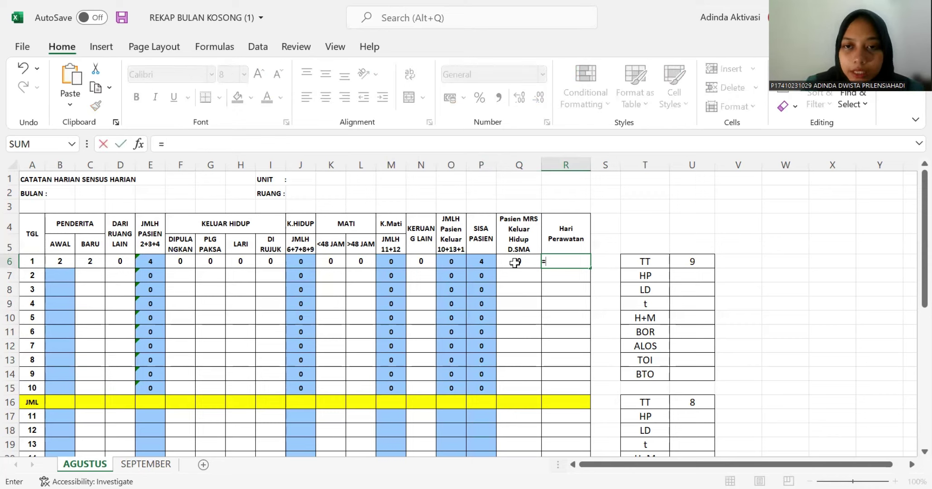
type("SUM(")
left_click(516, 259)
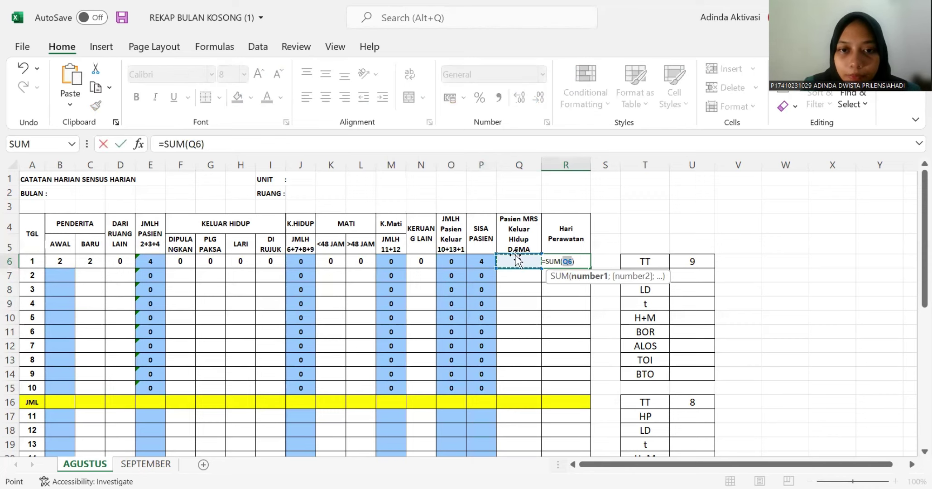
left_click(489, 262)
left_click_drag(498, 261, 515, 262)
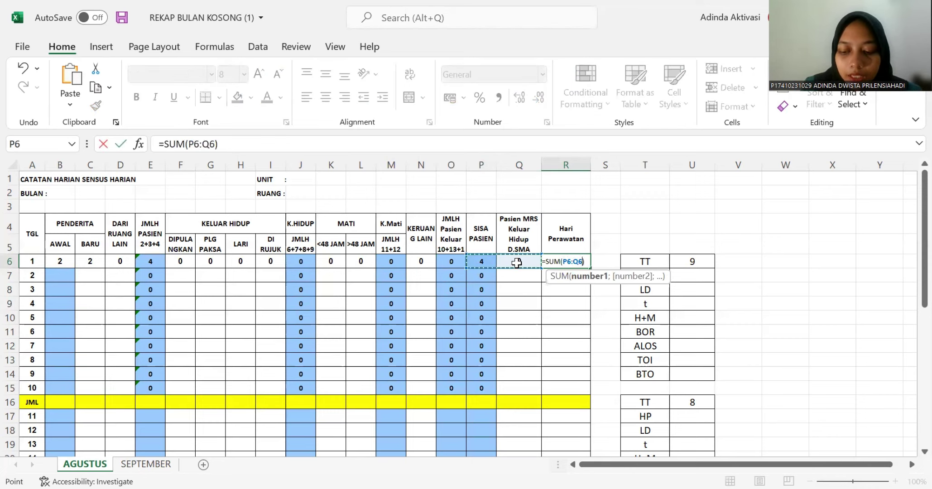
key("Return")
left_click(567, 261)
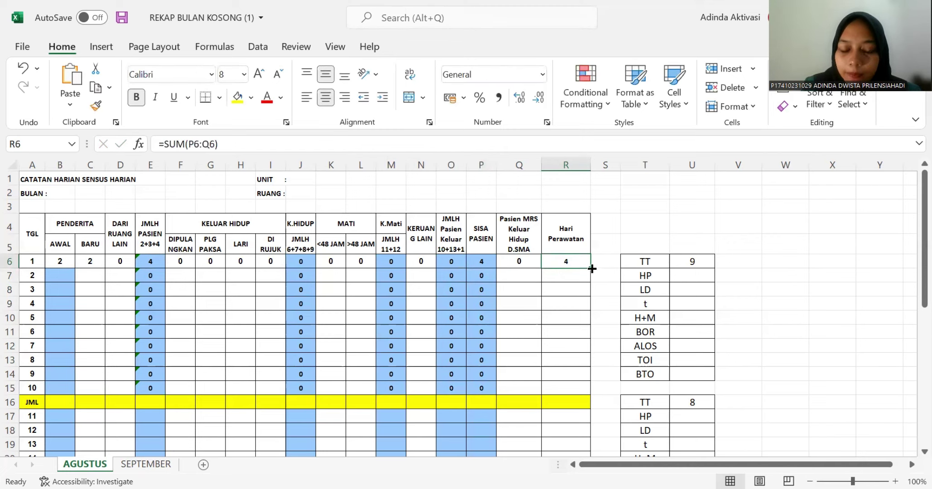
left_click_drag(591, 268, 583, 397)
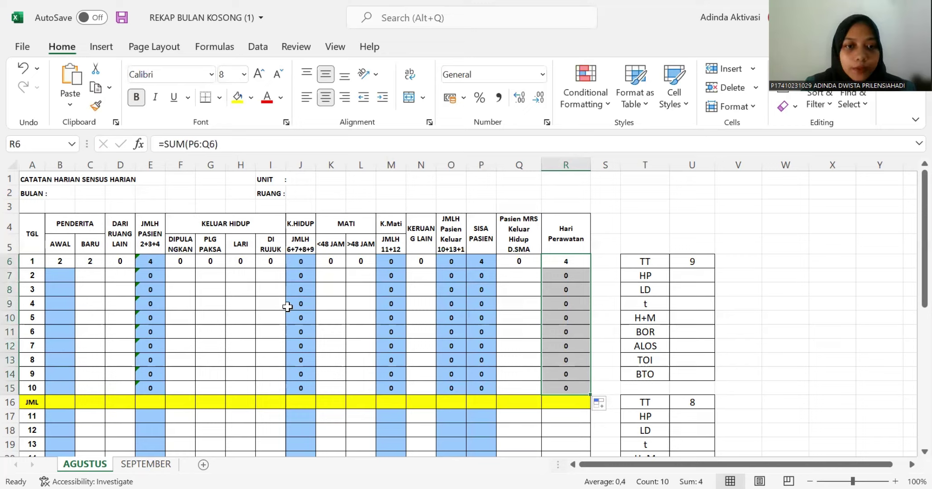
- Link day 2's AWAL value in B7 to the previous day's SISA PASIEN with =P6 and fill down to B15
left_click(62, 275)
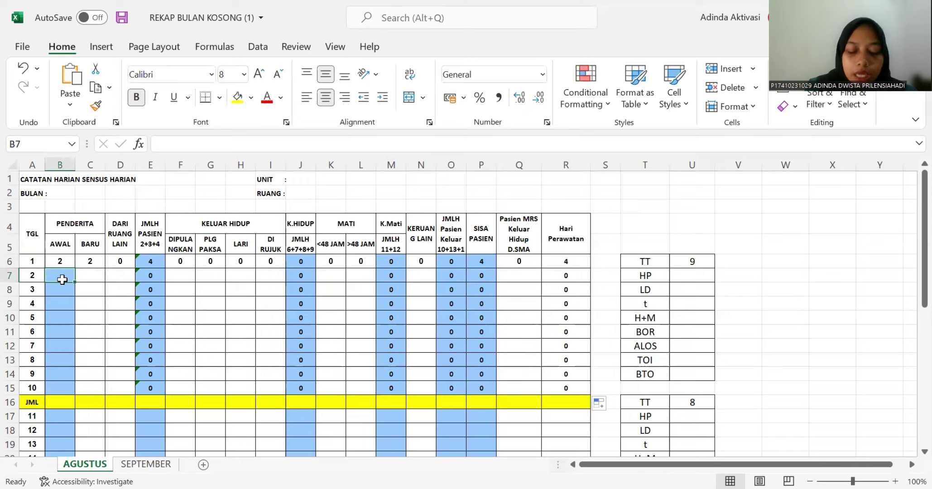
type("=")
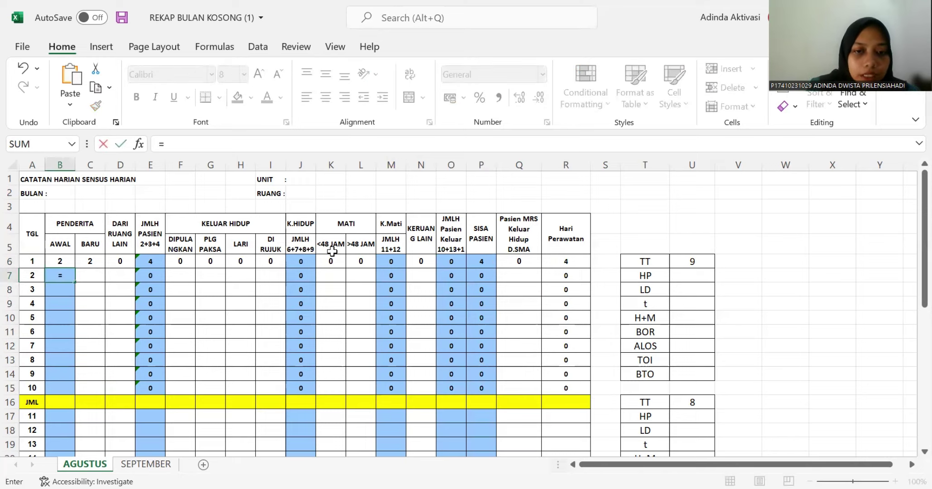
left_click(485, 261)
key("Return")
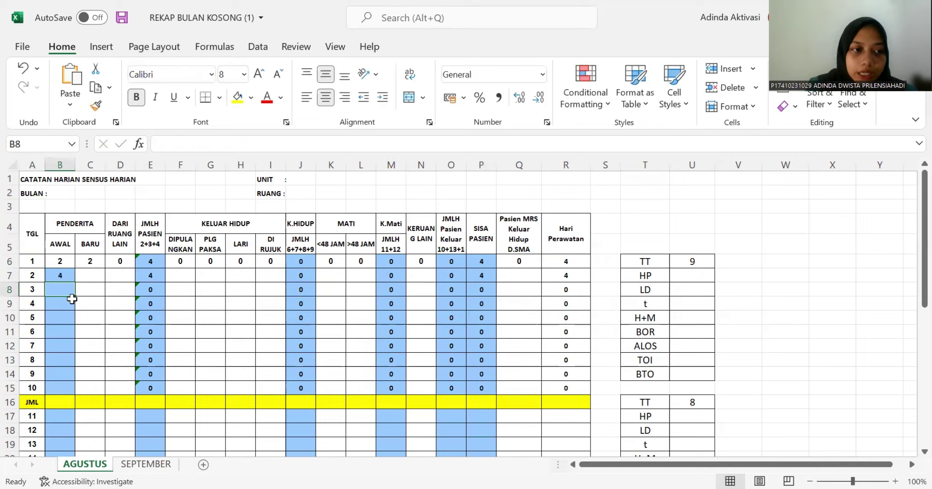
left_click(56, 273)
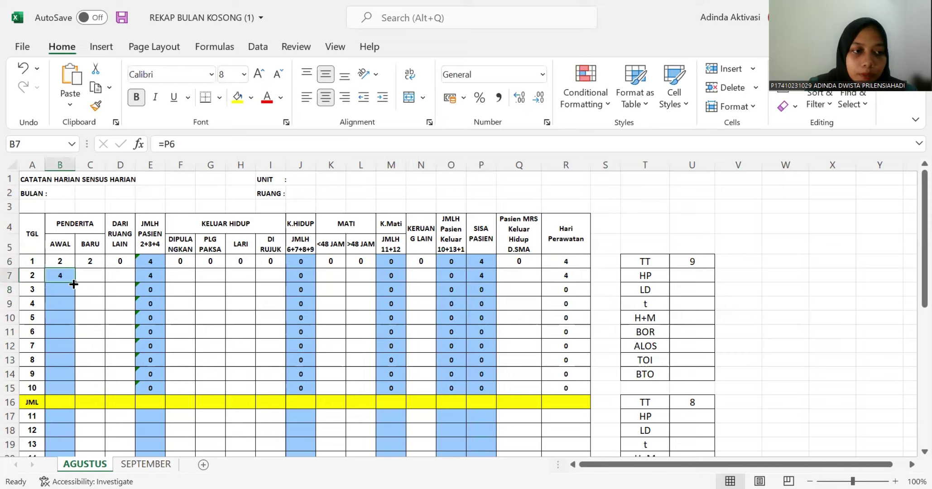
left_click_drag(74, 283, 74, 396)
- Enter 0 for day 2 in both the BARU and DARI RUANG LAIN columns
left_click(91, 276)
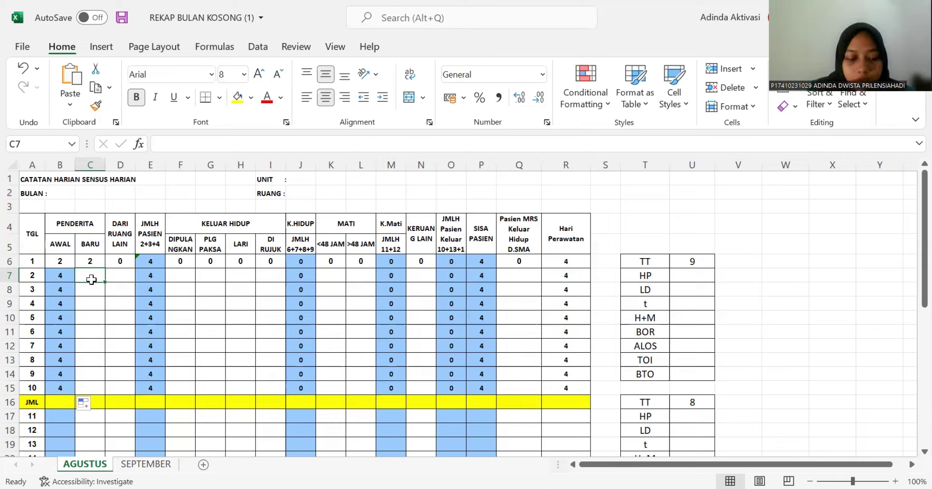
type("0")
key("Tab")
type("0")
key("Tab")
key("Tab")
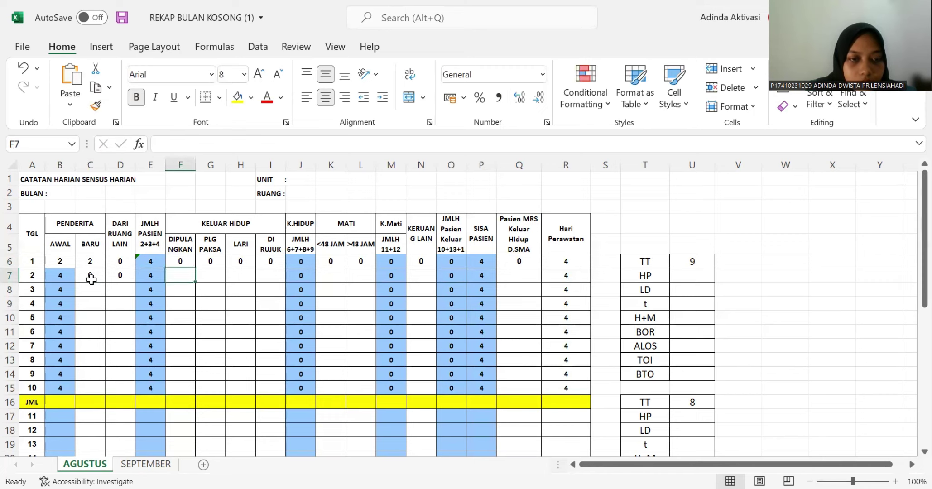
- Enter the day 2 KELUAR HIDUP figures: DIPULANGKAN 1, PLG PAKSA 0, LARI 0 and DI RUJUK 0
type("1")
key("Tab")
type("0")
key("Tab")
type("0")
key("Tab")
type("0")
key("Tab")
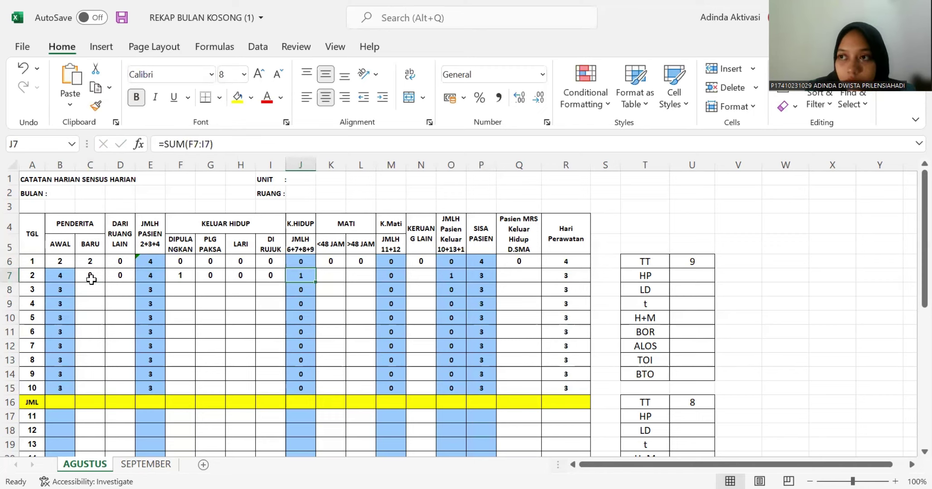
- Enter 0 for day 2 in both MATI columns, KERUANG LAIN and Pasien MRS Keluar Hidup D.SMA
key("Tab")
type("0")
key("Tab")
type("0")
key("Tab")
key("Tab")
type("0")
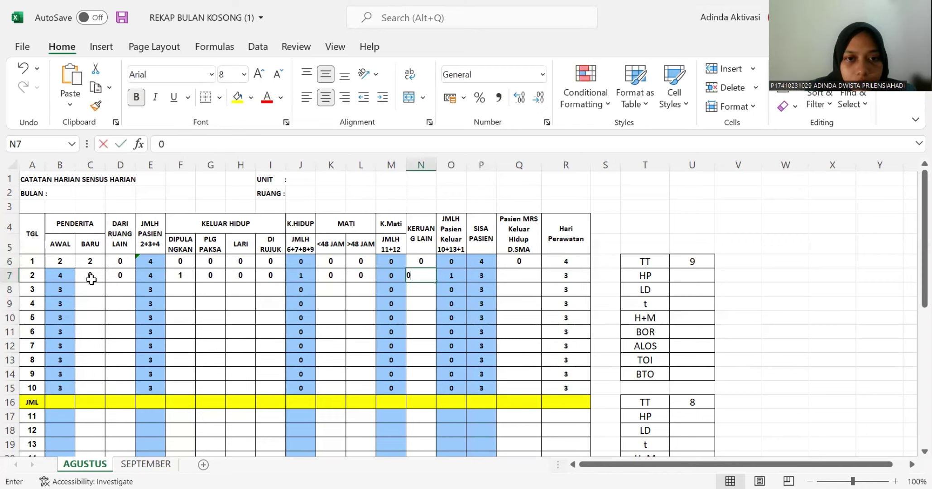
key("Tab")
key("Tab")
key("Tab")
type("0")
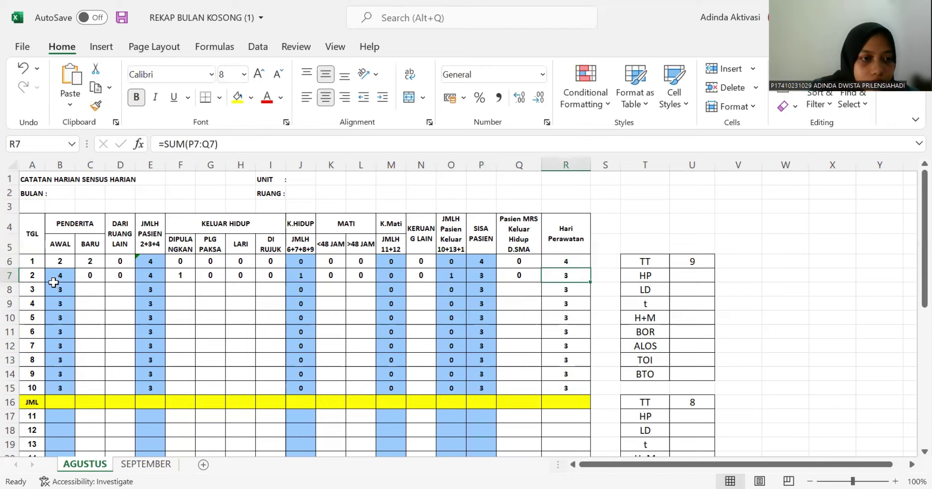
- Enter the day 3 admissions: 2 in BARU and 0 in DARI RUANG LAIN
left_click(93, 290)
type("0")
key("Tab")
type("0")
key("Tab")
key("Tab")
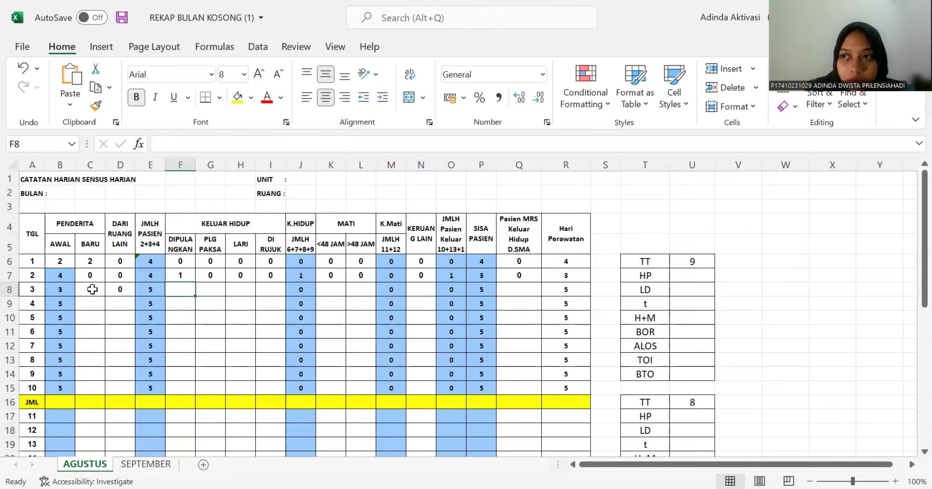
- Enter 0 for day 3 in all KELUAR HIDUP and MATI columns, KERUANG LAIN and Pasien MRS Keluar Hidup D.SMA
type("0\t0\t0\t0\t\t0\t0\t\t0")
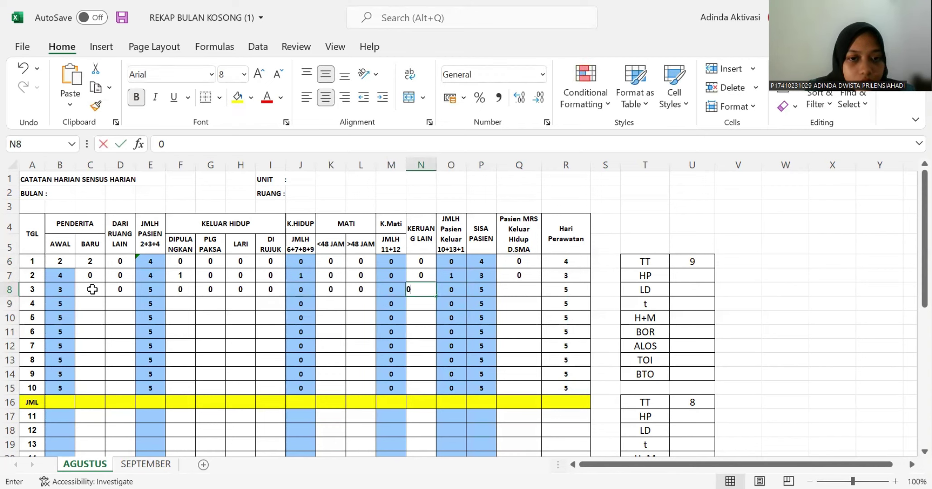
key("Tab")
key("Tab")
key("Tab")
type("0")
key("Tab")
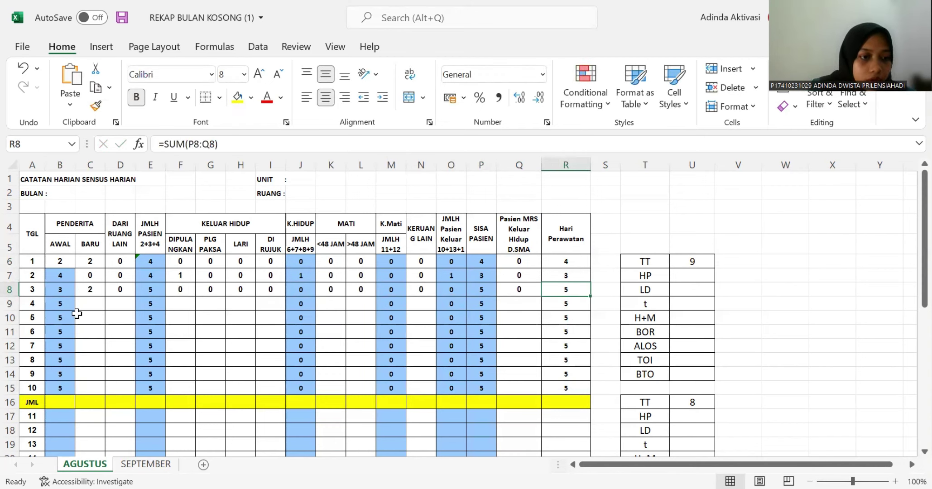
- Enter the day 4 admissions: 1 in BARU and 0 in DARI RUANG LAIN
left_click(92, 289)
type("2")
key("Return")
type("1")
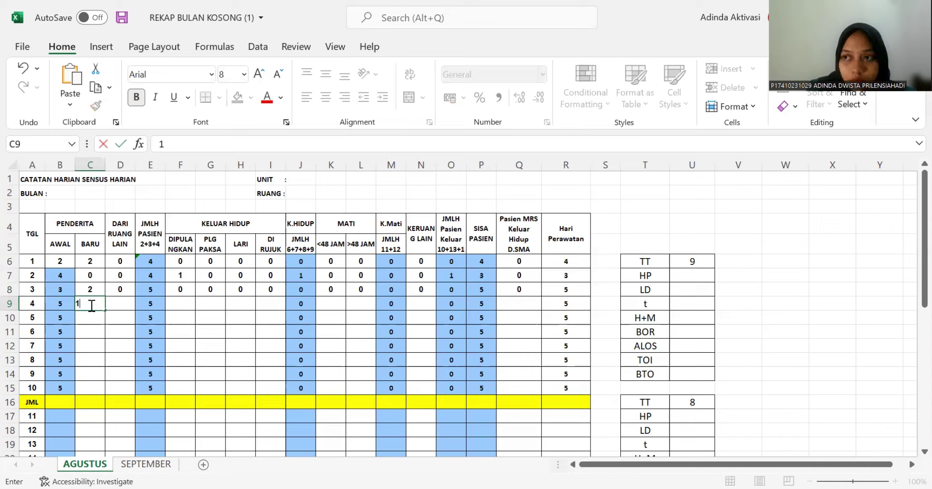
key("Tab")
type("0")
key("Tab")
key("Tab")
- Enter the day 4 KELUAR HIDUP figures: DIPULANGKAN 1, PLG PAKSA 1, LARI 0 and DI RUJUK 0
type("1")
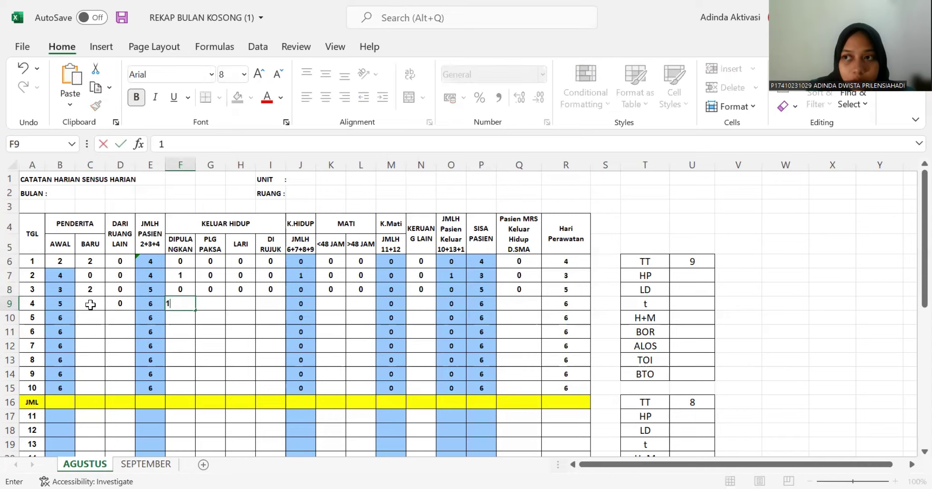
key("Tab")
type("1")
key("Tab")
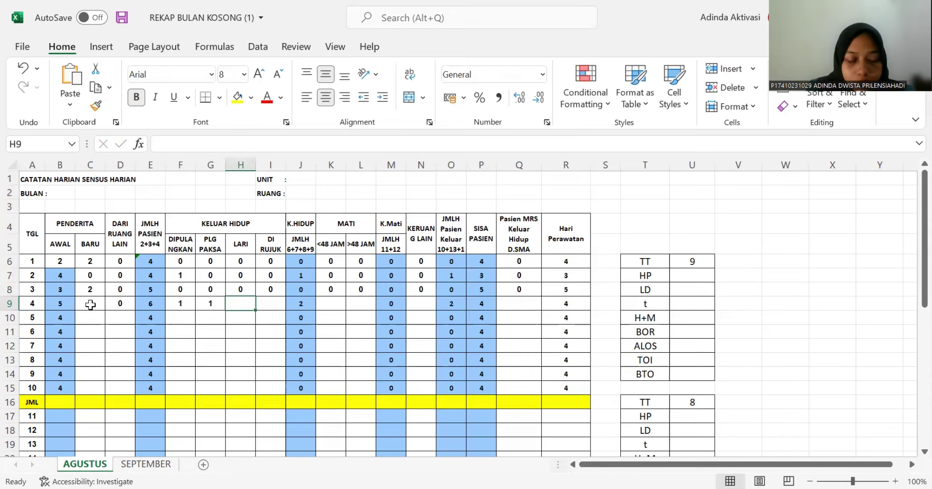
type("0")
key("Tab")
type("0")
key("Tab")
- Enter 0 for day 4 in both MATI columns, <48 JAM and >48 JAM
key("Tab")
type("0")
key("Tab")
type("0")
key("Tab")
key("Tab")
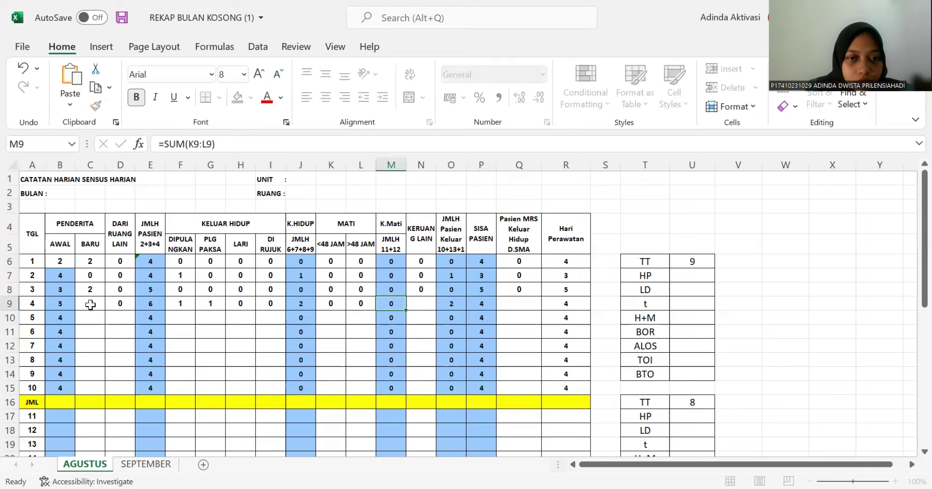
- Enter 0 in KERUANG LAIN and 1 in Pasien MRS Keluar Hidup D.SMA for day 4
type("0")
key("Tab")
key("Tab")
key("Tab")
type("1")
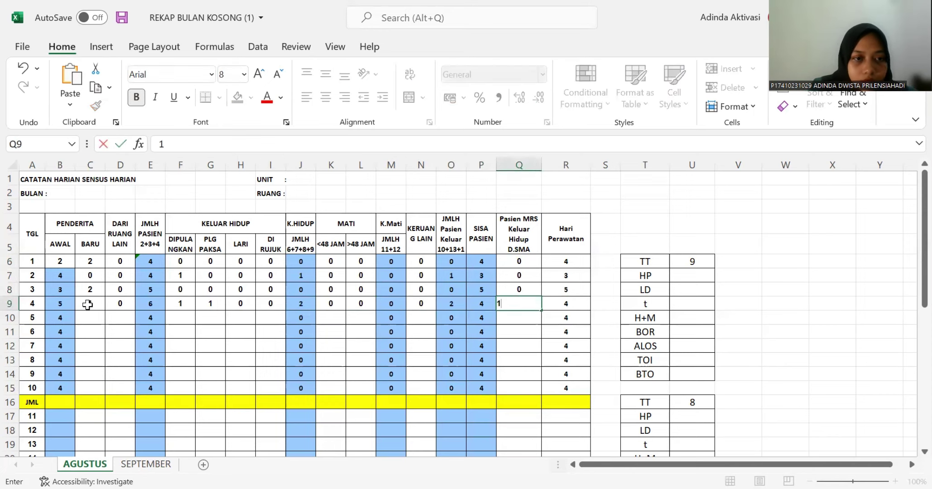
- Enter the day 5 admissions: 2 in BARU and 1 in DARI RUANG LAIN
left_click(93, 320)
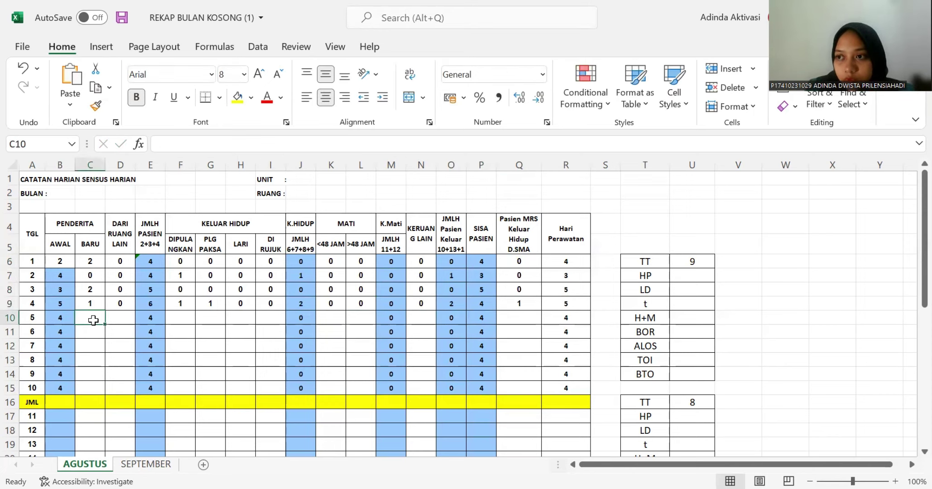
type("2")
key("Tab")
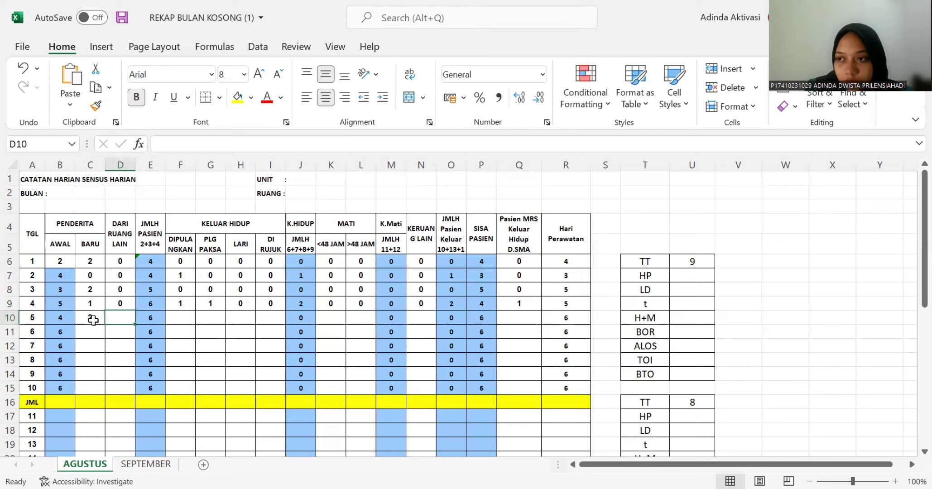
type("1")
key("Tab")
key("Tab")
- Enter 0 for day 5 in all four KELUAR HIDUP columns, DIPULANGKAN through DI RUJUK
type("0")
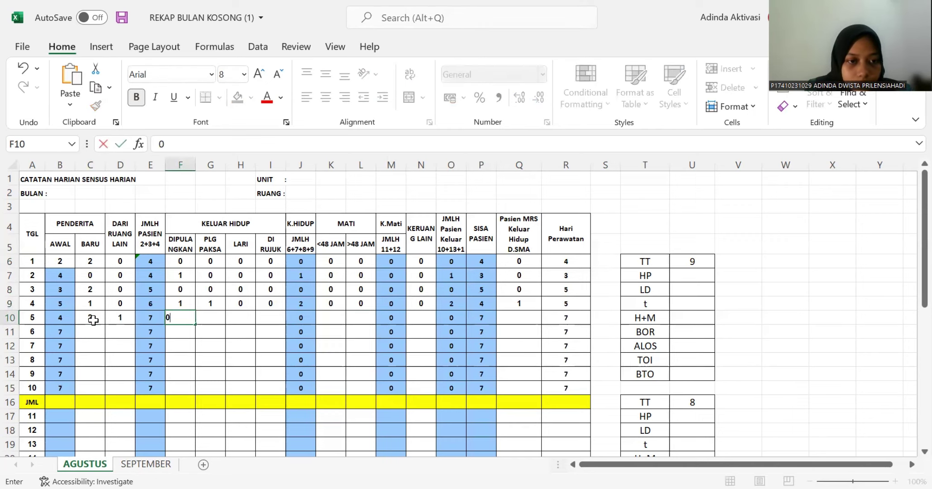
key("Tab")
type("0")
key("Tab")
type("0")
key("Tab")
key("Tab")
key("shift+Tab")
type("0")
key("Tab")
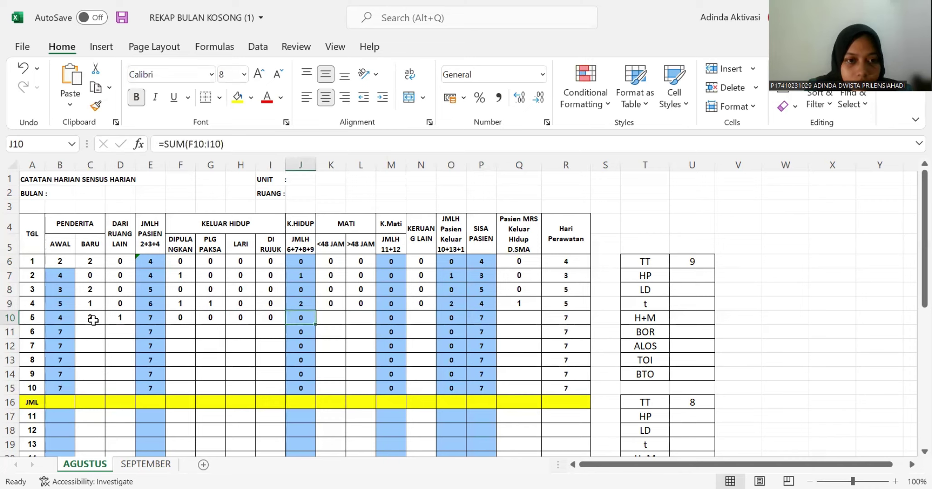
- Enter 0 for day 5 in both MATI columns, KERUANG LAIN and Pasien MRS Keluar Hidup D.SMA
key("Tab")
type("0")
key("Tab")
type("0")
key("Tab")
key("Tab")
type("0")
key("Tab")
key("Tab")
key("Tab")
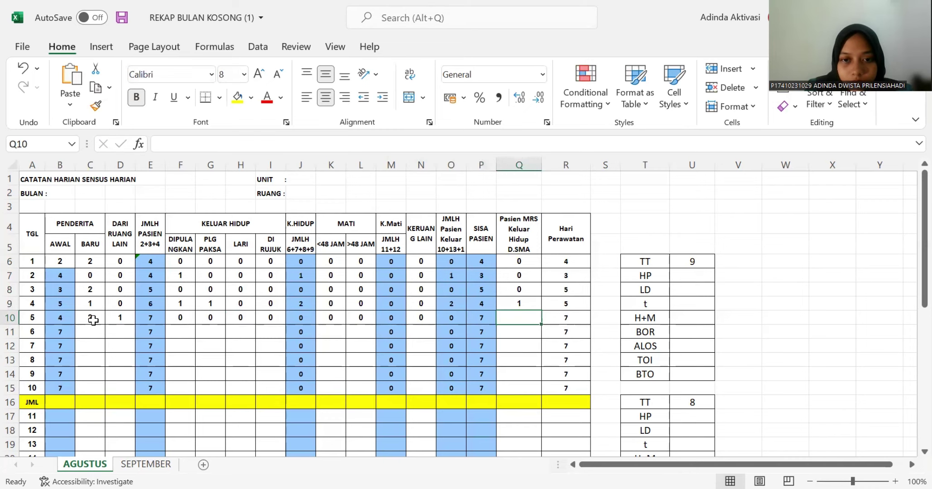
type("0")
key("Tab")
- Enter the day 6 admissions: 1 in BARU and 0 in DARI RUANG LAIN
left_click(89, 331)
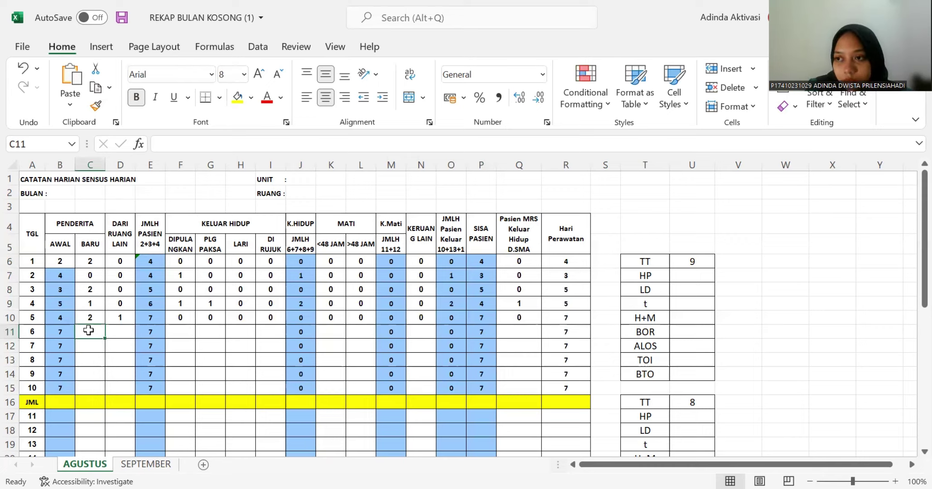
type("1")
key("Tab")
type("0")
key("Tab")
key("Tab")
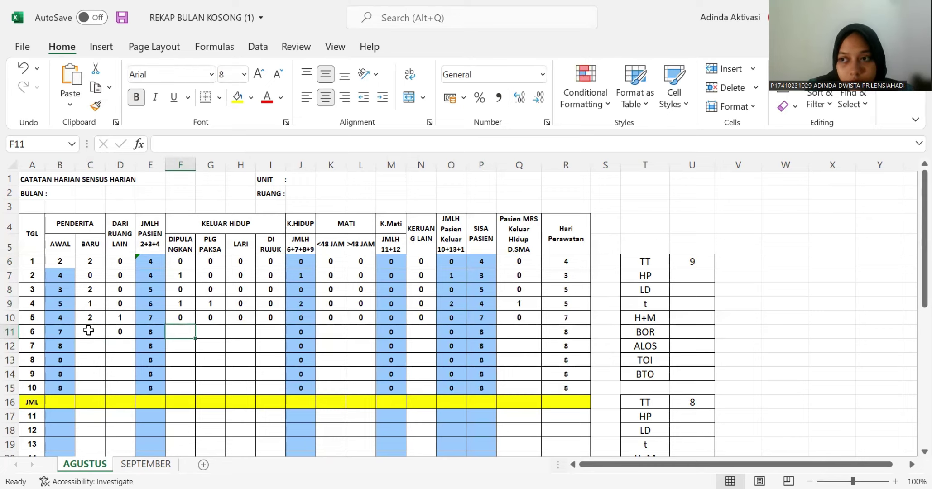
- Enter 0 for day 6 in all four KELUAR HIDUP columns, DIPULANGKAN through DI RUJUK
type("0\t0")
key("Tab")
type("0")
key("Tab")
type("0")
key("Tab")
key("Tab")
- Enter the day 6 MATI figures: 0 in <48 JAM and 1 in >48 JAM
key("Tab")
type("0")
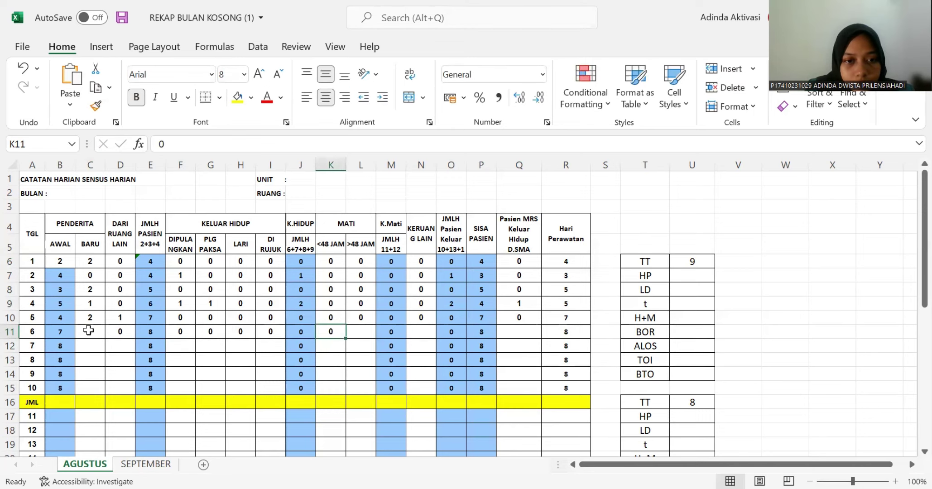
key("Tab")
type("1")
key("Tab")
key("Tab")
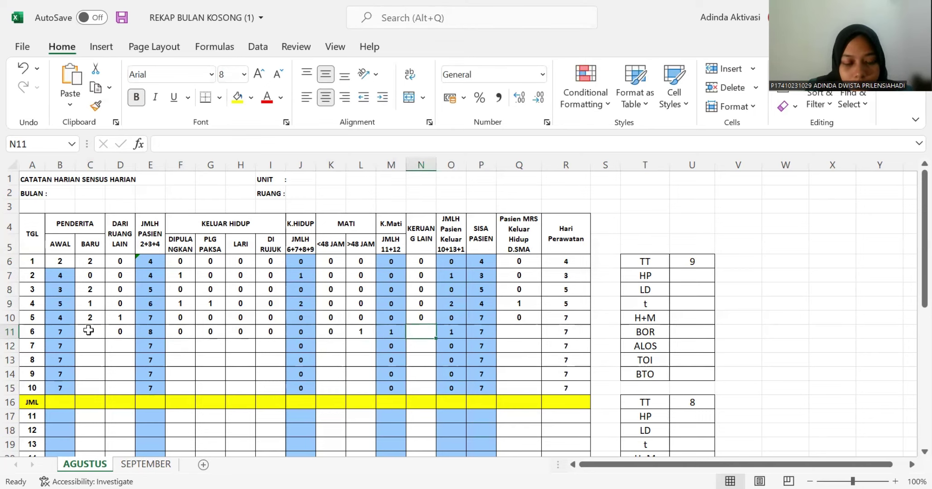
- Enter 1 in KERUANG LAIN and 0 in Pasien MRS Keluar Hidup D.SMA for day 6
type("1")
key("Tab")
key("Tab")
key("Tab")
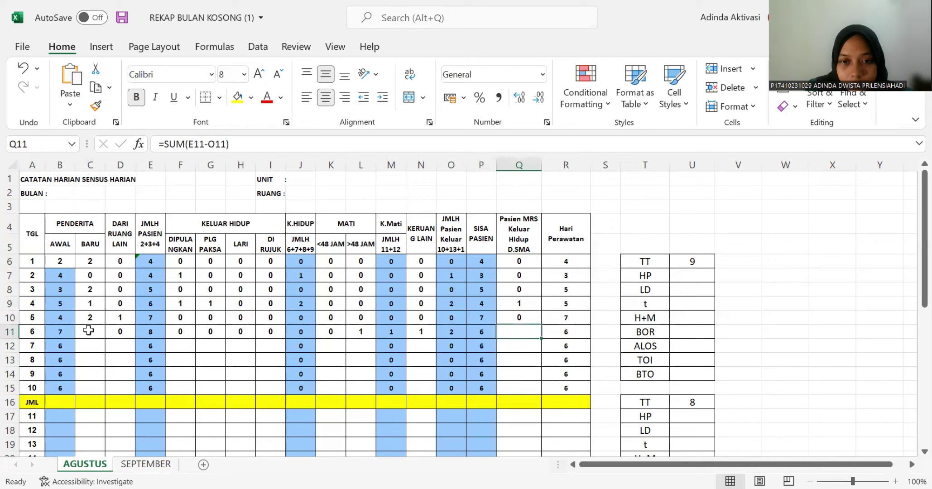
type("0")
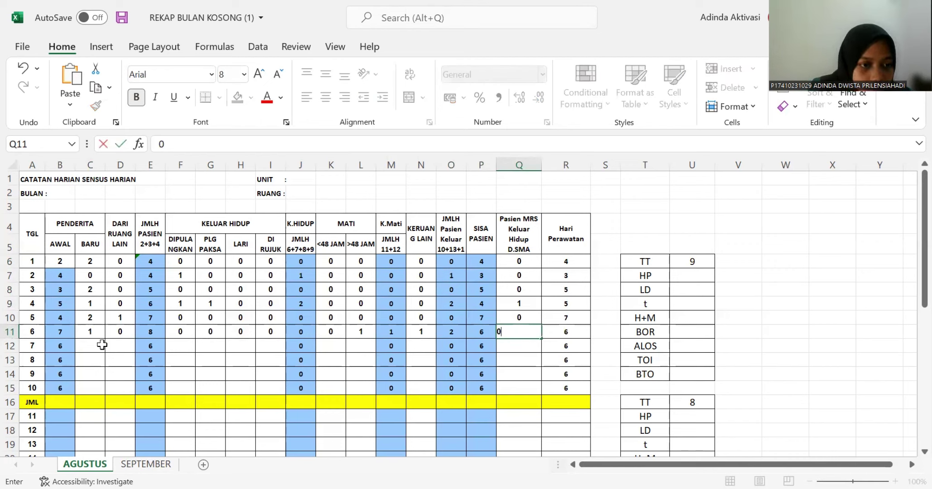
- Enter the day 7 admissions: 1 in BARU and 1 in DARI RUANG LAIN
left_click(101, 345)
type("1")
key("Tab")
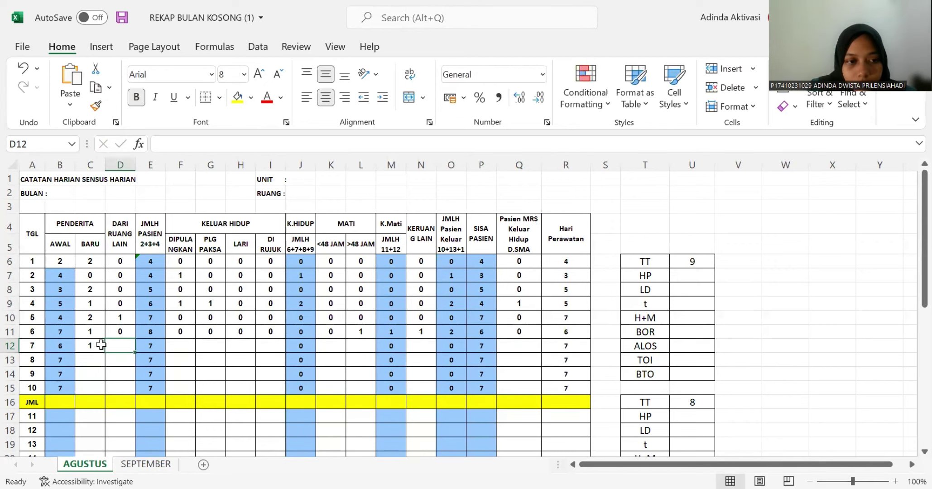
type("1")
key("Tab")
key("Tab")
- Enter 0 for day 7 in all KELUAR HIDUP and MATI columns, KERUANG LAIN and Pasien MRS Keluar Hidup D.SMA
type("0\t0\t0\t0\t0\t0\t")
type("0")
key("Tab")
key("Tab")
type("0")
key("Tab")
key("Tab")
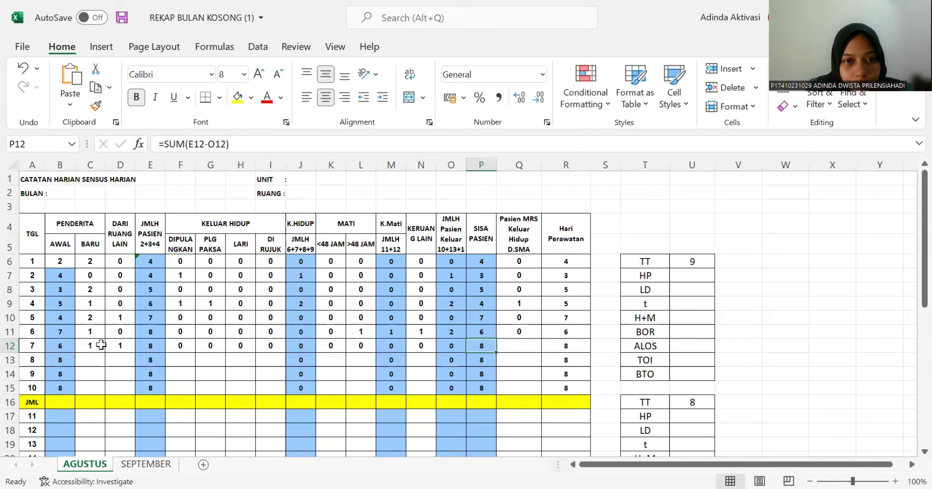
key("Tab")
type("0")
key("Tab")
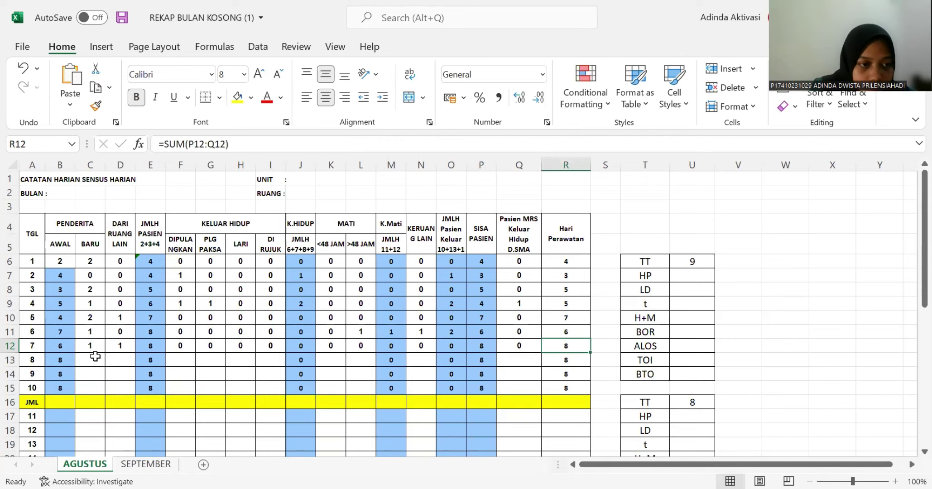
- Enter the day 8 admissions: 1 in BARU and 0 in DARI RUANG LAIN
left_click(91, 360)
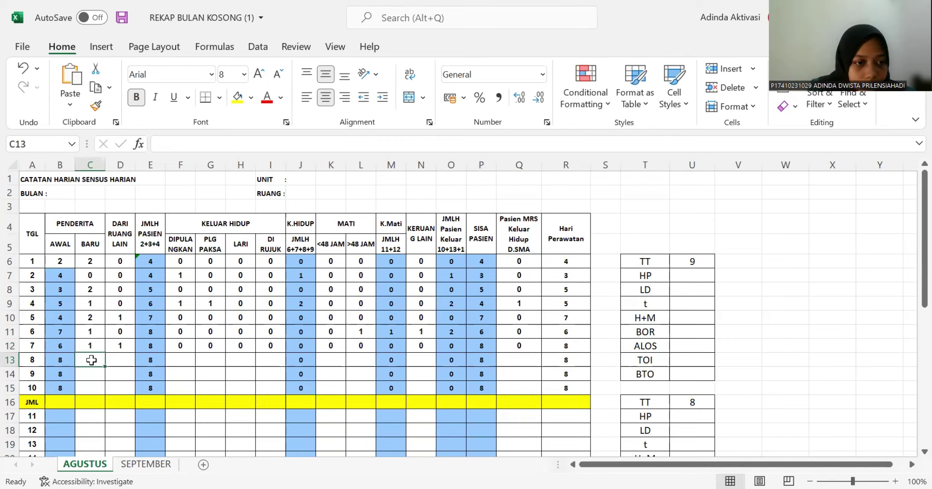
type("1")
key("Tab")
type("0")
key("Tab")
key("Tab")
- Enter the day 8 KELUAR HIDUP figures: DIPULANGKAN 1, PLG PAKSA 0, LARI 0 and DI RUJUK 0
type("1")
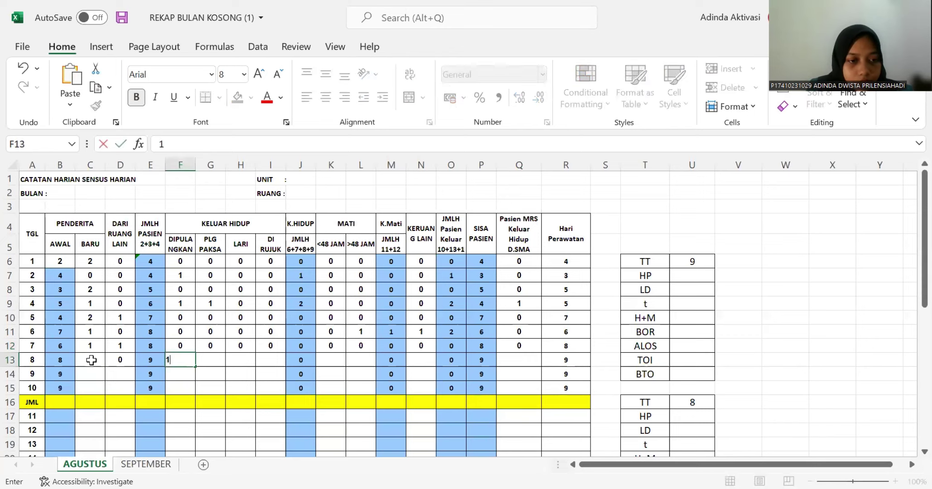
key("Tab")
key("0")
key("Tab")
key("0")
key("Tab")
key("0")
key("Tab")
- Enter 0 for day 8 in both MATI columns, KERUANG LAIN and Pasien MRS Keluar Hidup D.SMA
key("Tab")
key("0")
key("Tab")
key("0")
key("Tab")
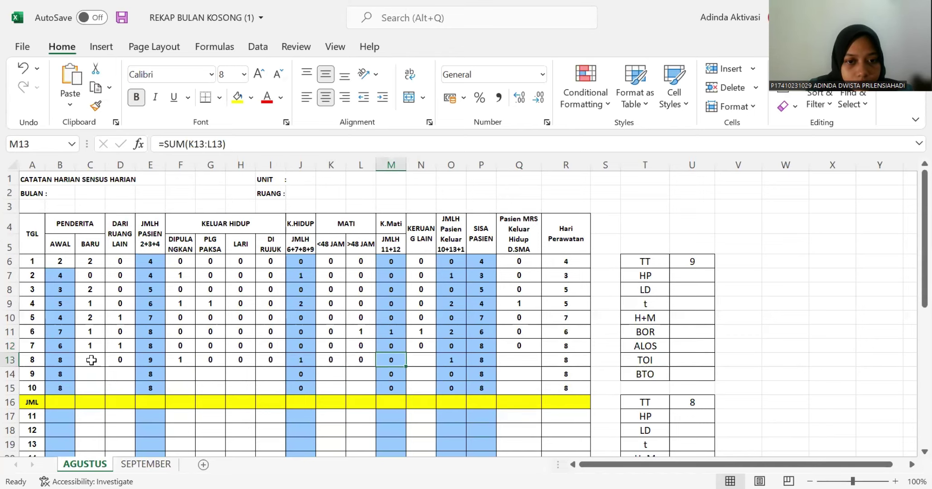
key("Tab")
type("0")
key("Tab")
key("Tab")
key("Tab")
type("0")
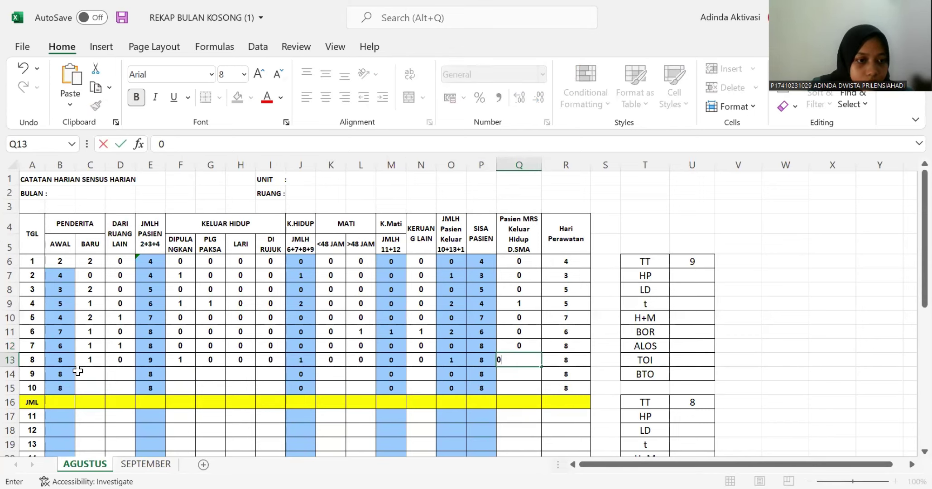
- Enter the day 9 admissions: 0 in BARU and 0 in DARI RUANG LAIN
key("Return")
type("0")
key("Tab")
type("0")
key("Tab")
key("Tab")
- Enter 0 for day 9 in all four KELUAR HIDUP columns, DIPULANGKAN through DI RUJUK
type("0")
key("Tab")
key("0")
key("Tab")
key("0")
key("Tab")
key("0")
key("Tab")
- For day 9, enter MATI <48 JAM 0 and >48 JAM 1, with 0 in KERUANG LAIN and Pasien MRS Keluar Hidup D.SMA
type("0")
key("Tab")
type("1")
key("Tab")
key("Tab")
type("0")
key("Tab")
key("Tab")
key("Tab")
type("0")
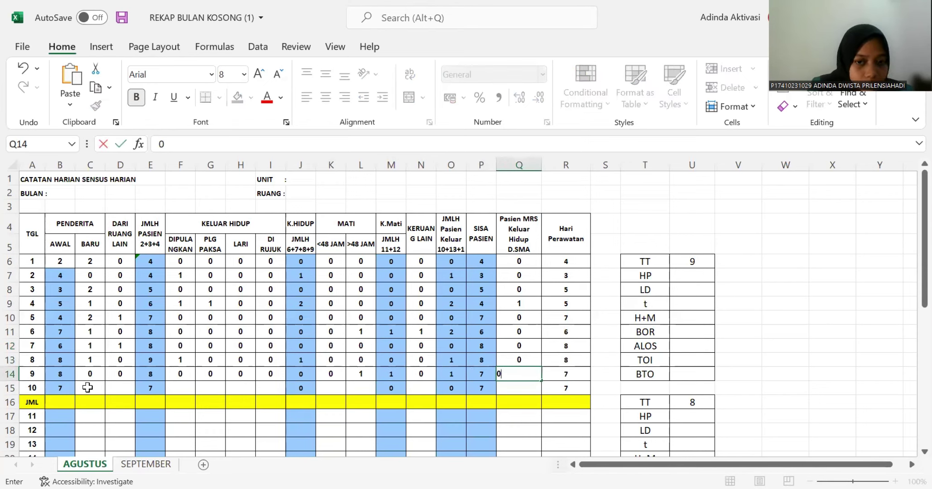
- Enter the day 10 admissions: 0 in BARU and 0 in DARI RUANG LAIN
left_click(87, 387)
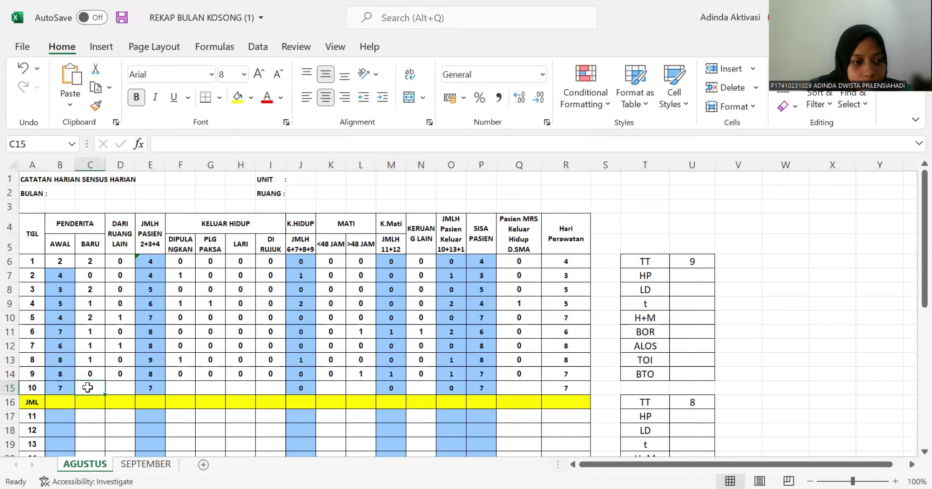
type("0")
key("Tab")
type("0")
key("Tab")
key("Tab")
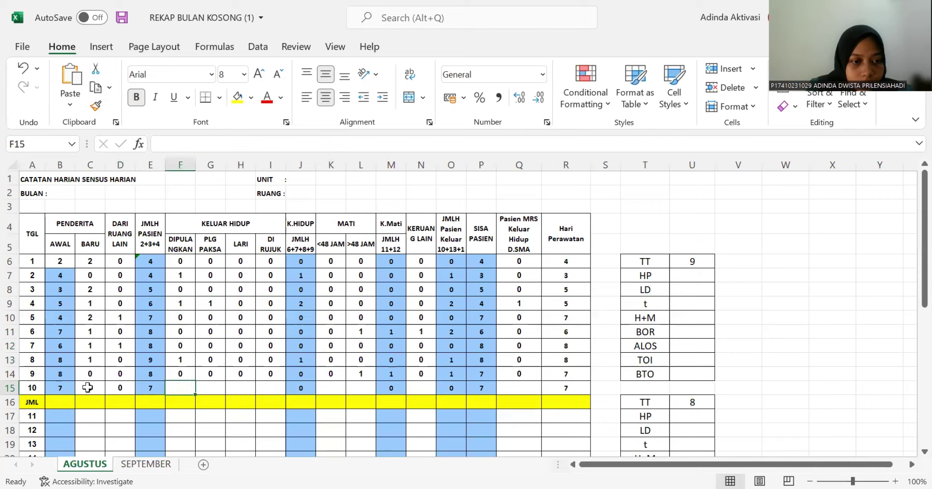
- Enter the day 10 KELUAR HIDUP figures: DIPULANGKAN 3, PLG PAKSA 0, LARI 0 and DI RUJUK 0
type("3")
key("Tab")
type("0")
key("Tab")
type("0")
key("Tab")
type("0")
key("Tab")
key("Tab")
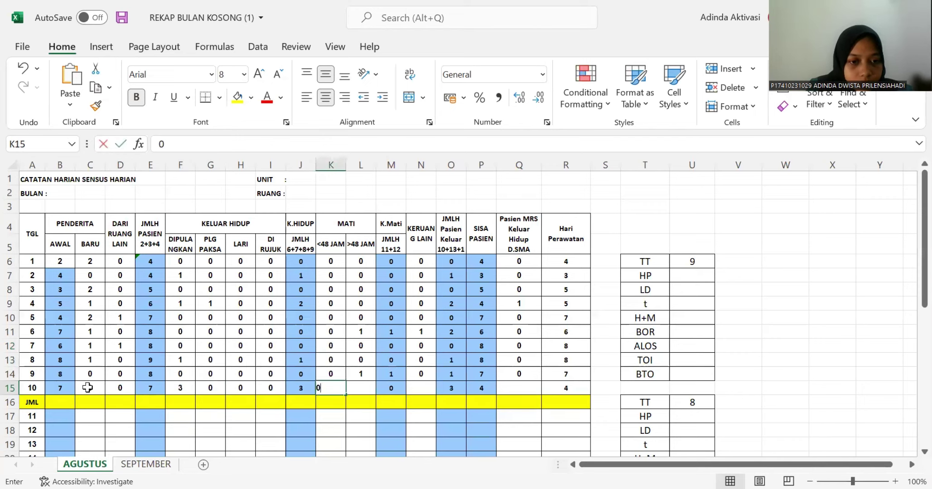
- Enter 0 for day 10 in both MATI columns, KERUANG LAIN and Pasien MRS Keluar Hidup D.SMA
type("0\t0")
key("Tab")
key("Tab")
type("0")
key("Tab")
key("Tab")
key("Tab")
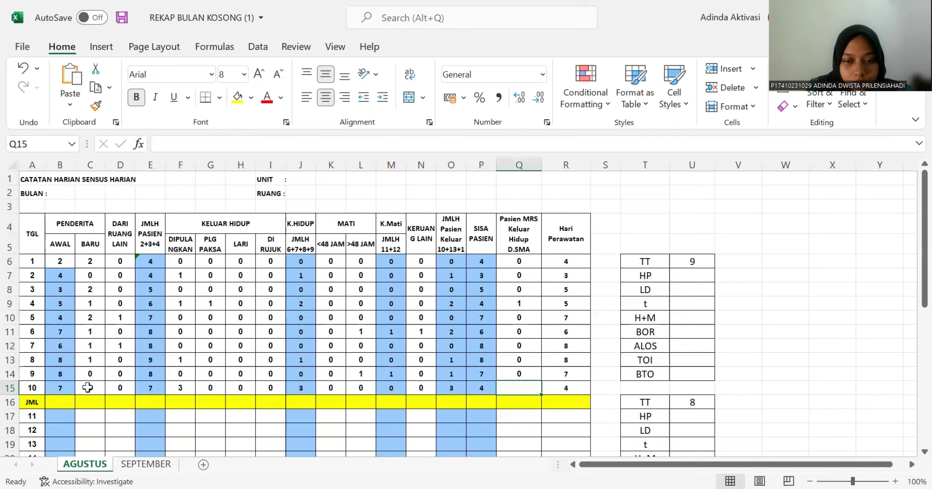
type("0")
key("Tab")
- Total the AWAL column in the first JML row with =SUM(B6:B15) and copy the formula across to the Hari Perawatan column
left_click(66, 404)
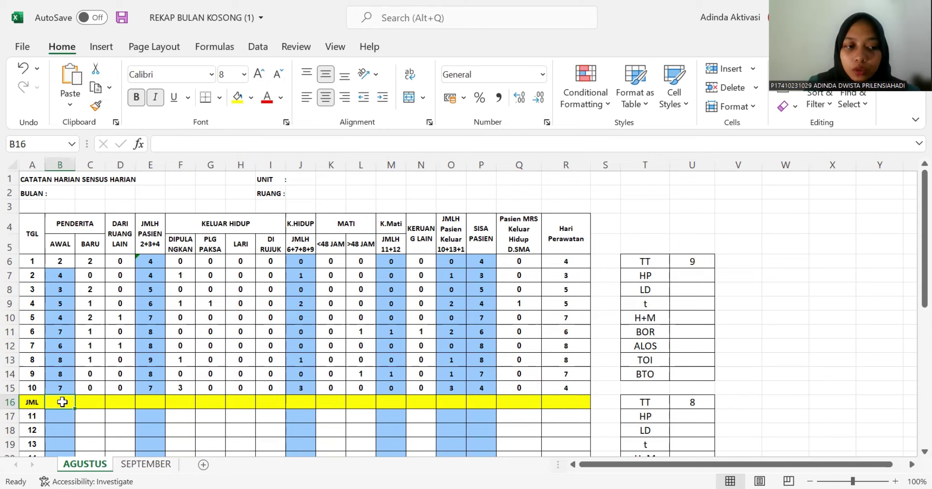
type("=")
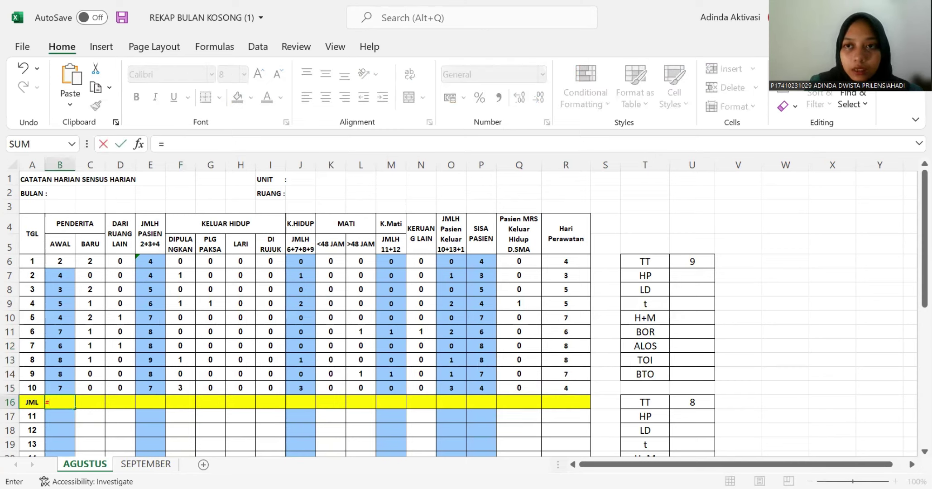
key("Escape")
key("alt+equal")
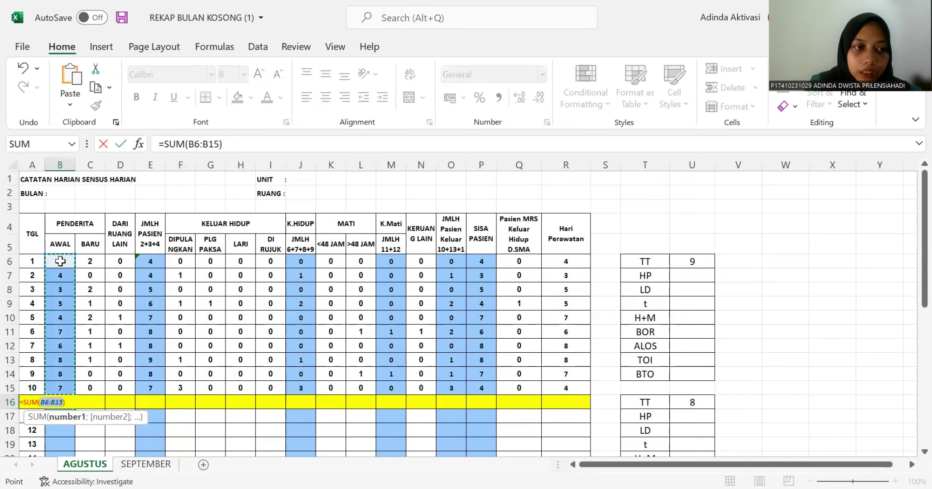
left_click_drag(60, 261, 64, 282)
left_click_drag(62, 385, 61, 384)
key("Return")
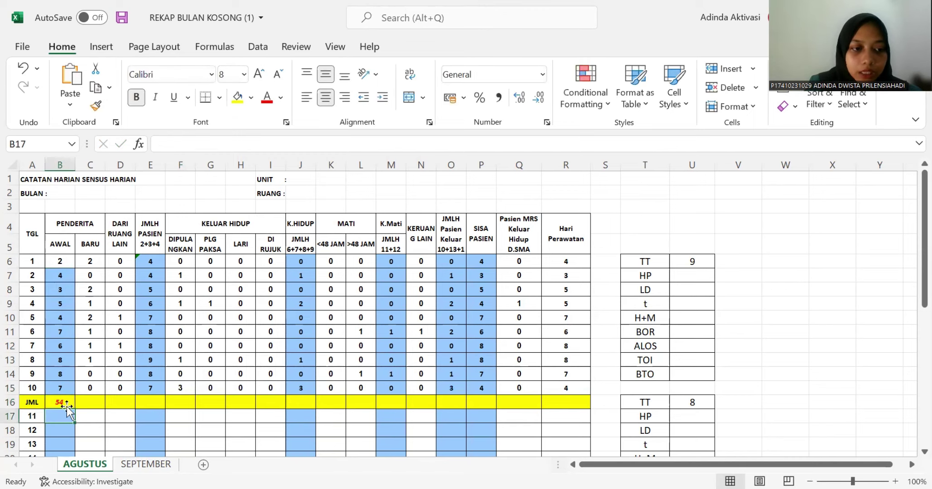
left_click(64, 403)
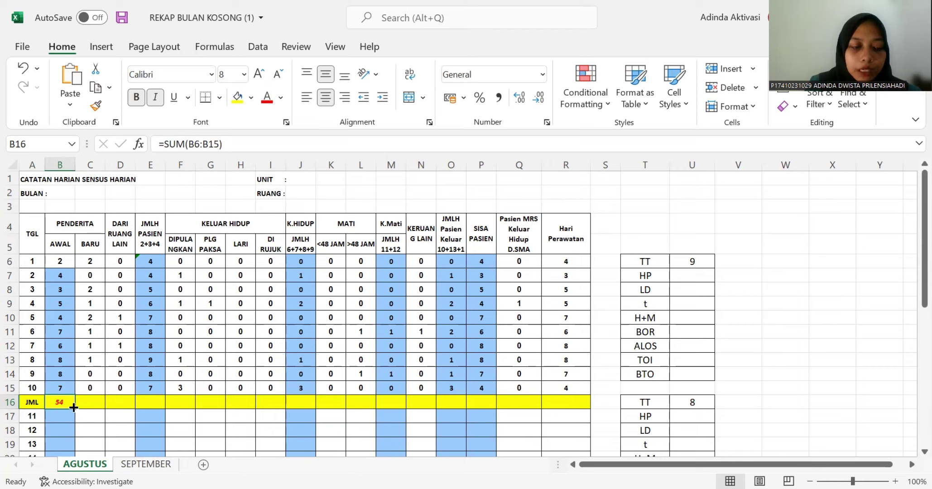
left_click_drag(73, 408, 581, 404)
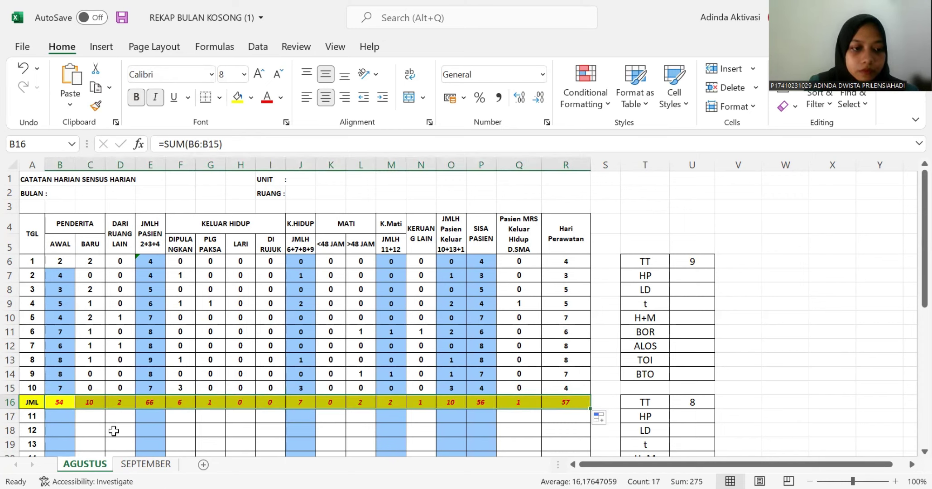
- Enter the day 11 PENDERITA figures: AWAL 4, BARU 0 and DARI RUANG LAIN 0
left_click(61, 416)
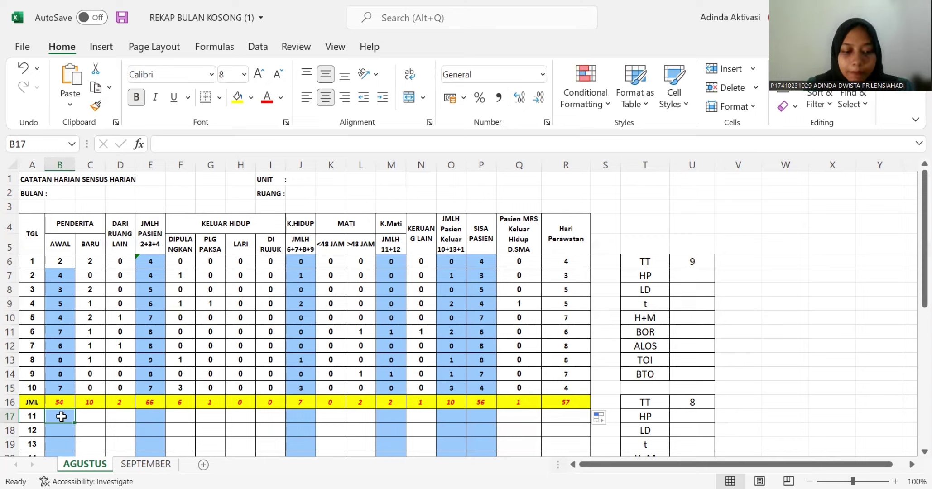
type("4")
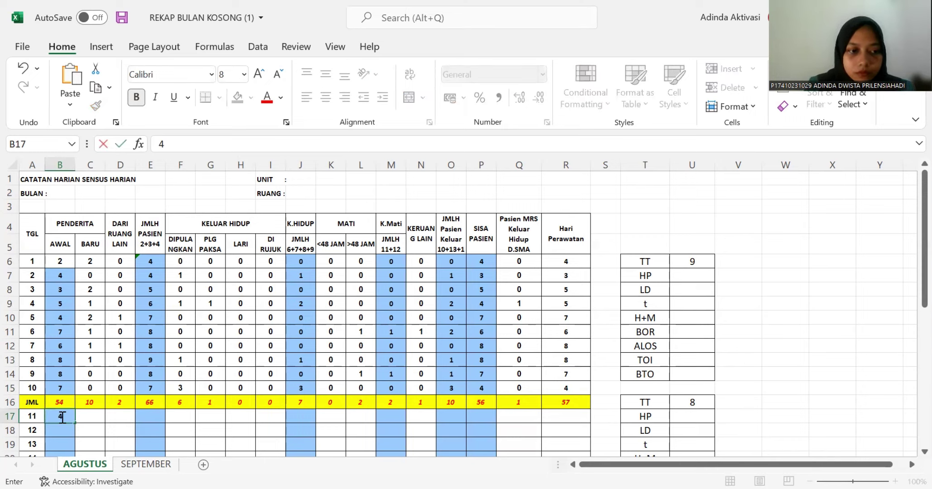
key("Tab")
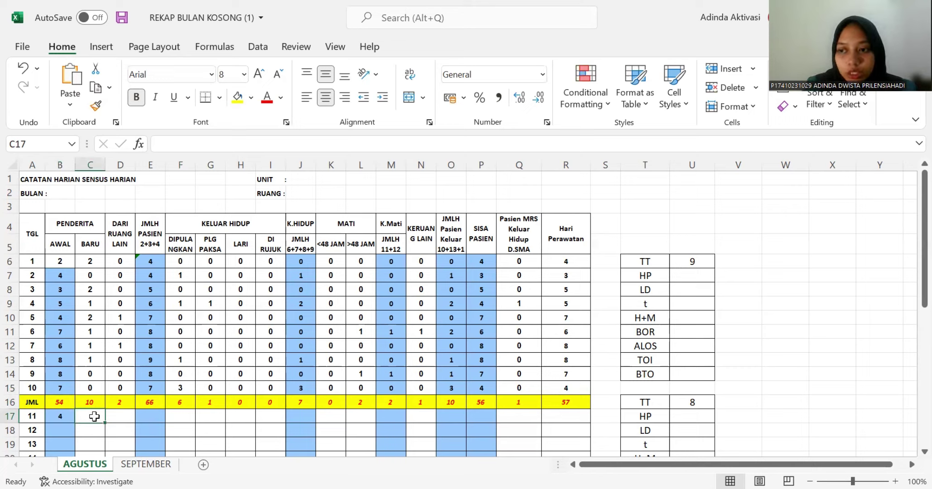
key("Tab")
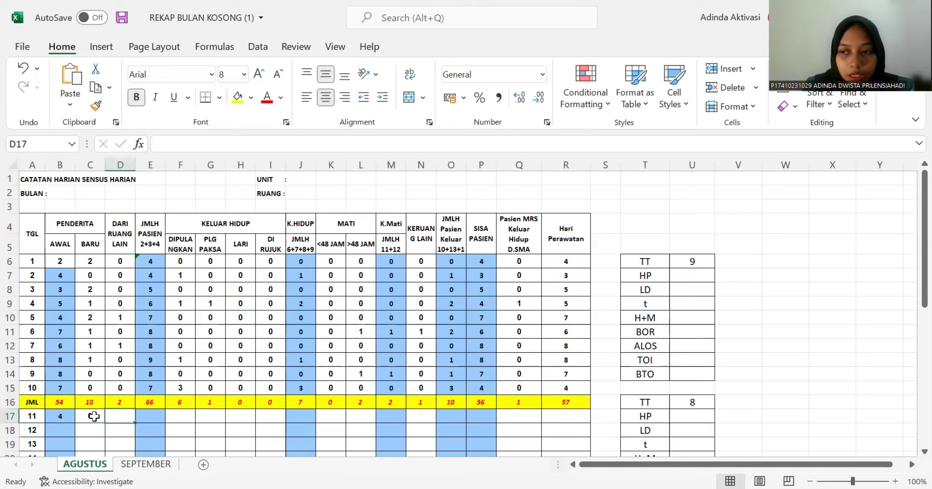
type("0")
key("Tab")
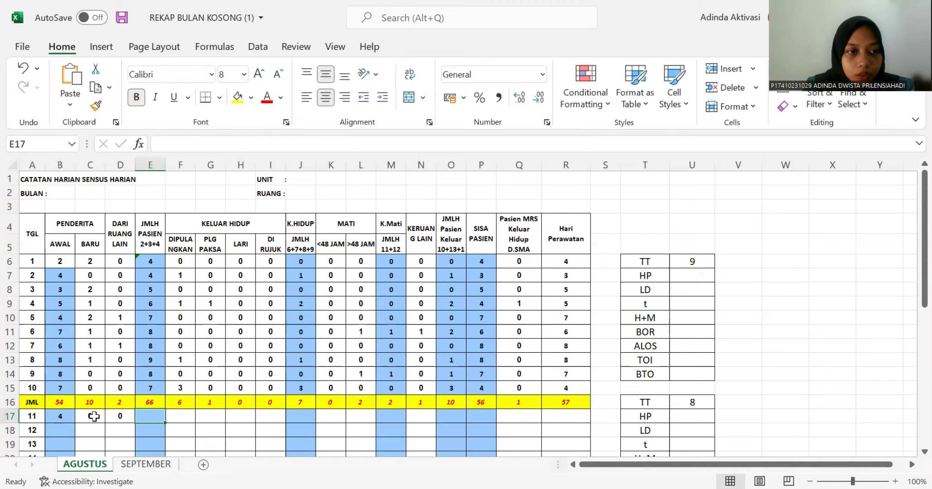
- Total the day 11 JMLH PASIEN with =SUM(B17:D17) and copy the formula down to day 20
type("=")
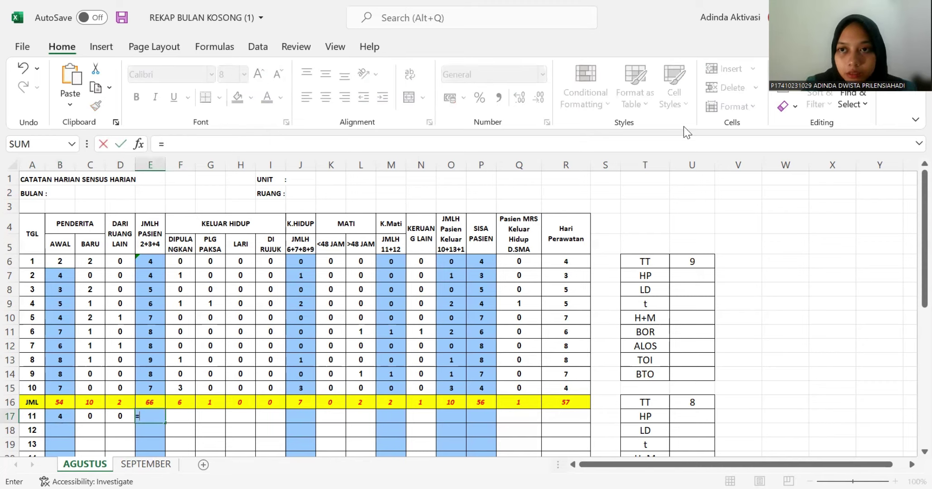
key("Escape")
key("alt+equal")
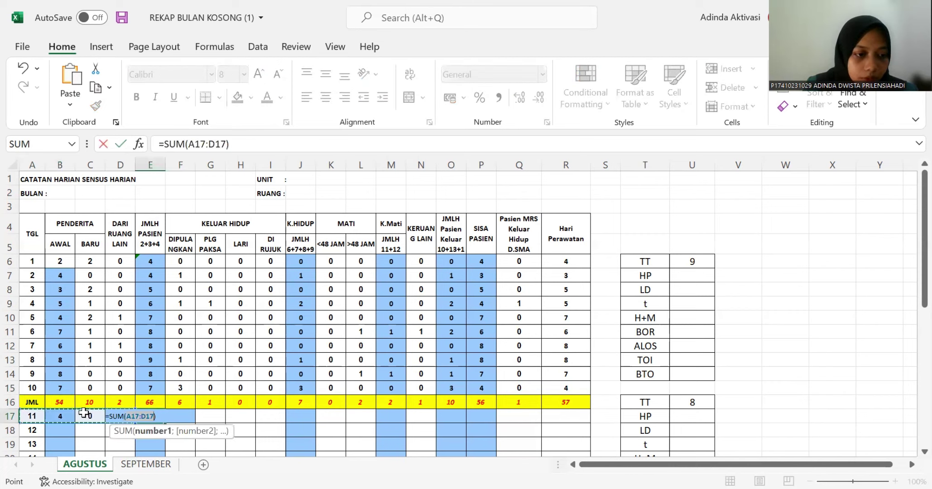
left_click_drag(60, 416, 120, 416)
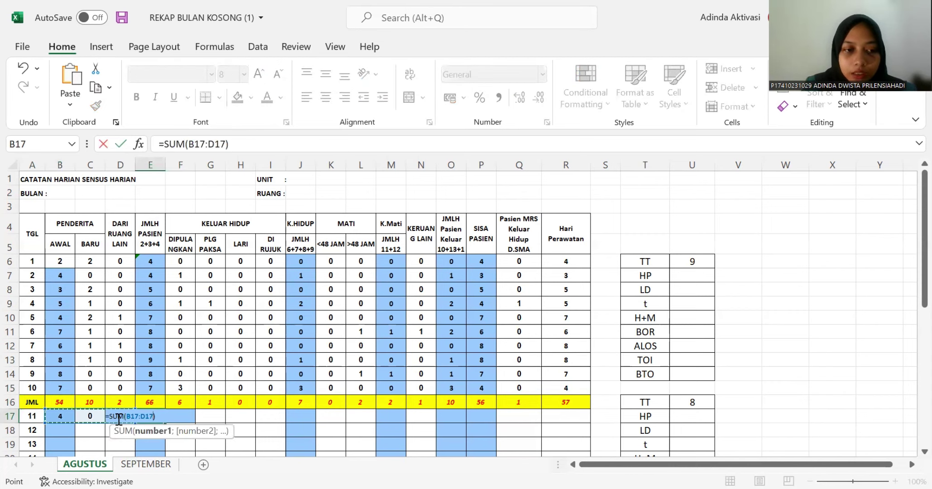
key("Return")
scroll(154, 415, "down", 1)
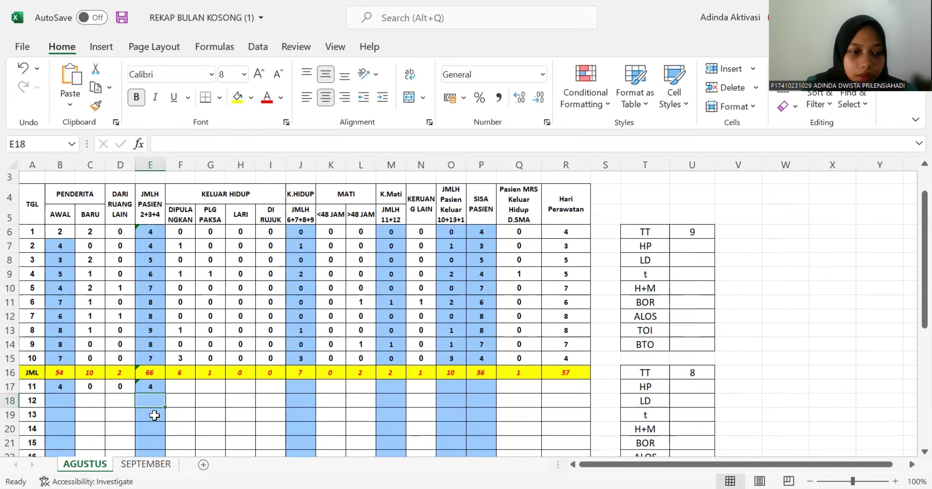
left_click(152, 372)
left_click_drag(166, 380, 160, 419)
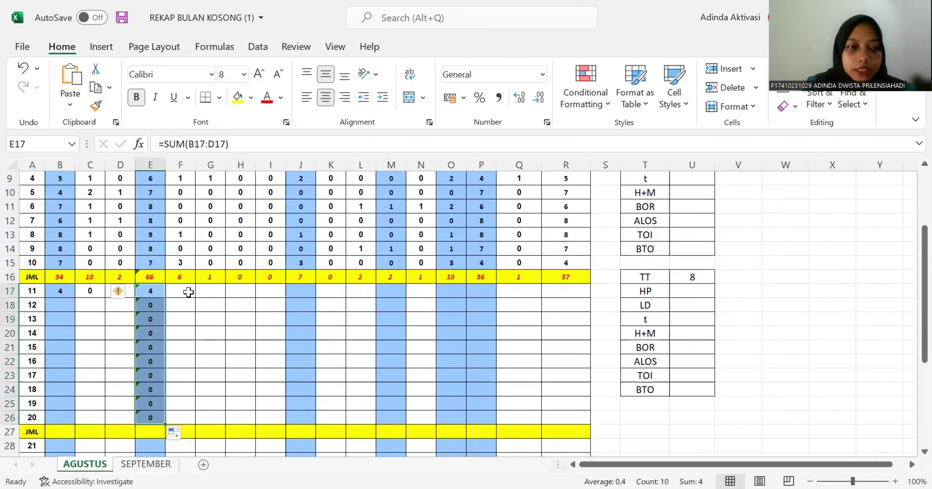
- Enter the day 11 KELUAR HIDUP figures: DIPULANGKAN 1, PLG PAKSA 0, LARI 0 and DI RUJUK 0
left_click(188, 292)
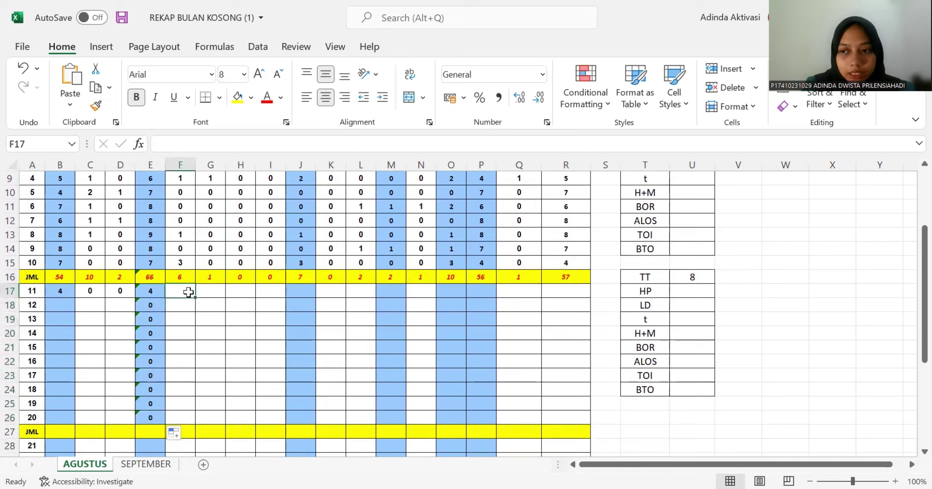
type("1")
key("Tab")
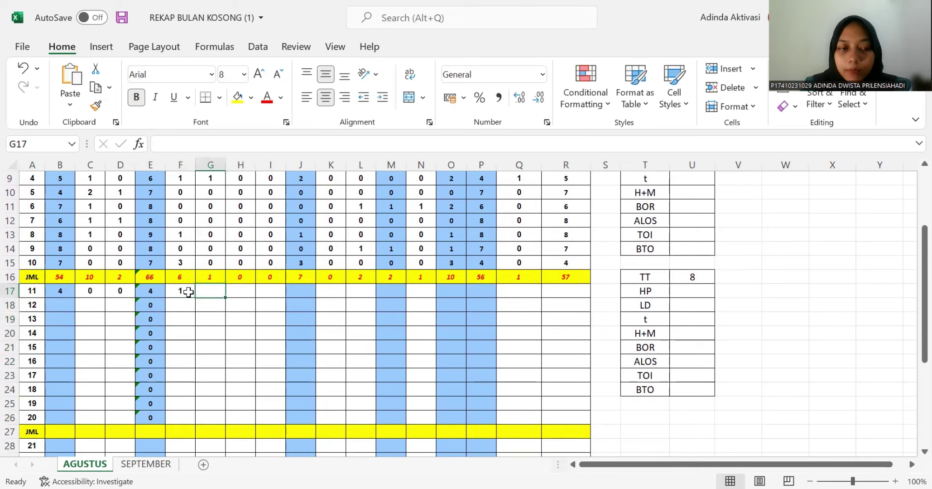
type("0")
key("Tab")
type("0")
key("Tab")
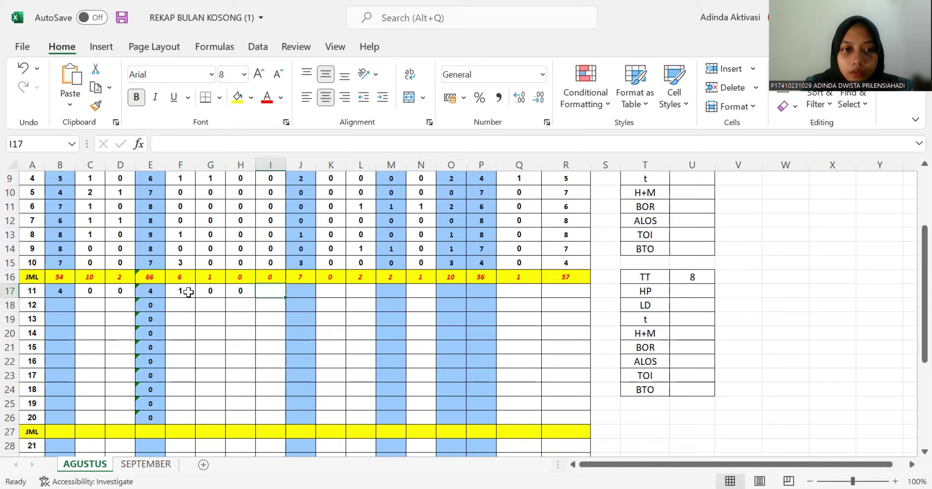
type("0")
key("Tab")
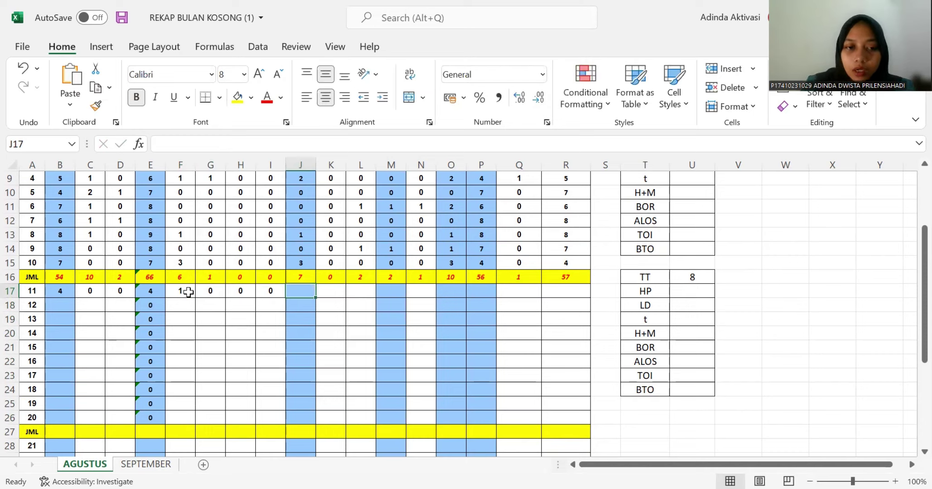
- Total the day 11 K.HIDUP column with =SUM(F17:I17) and copy the formula down to day 20
type("=")
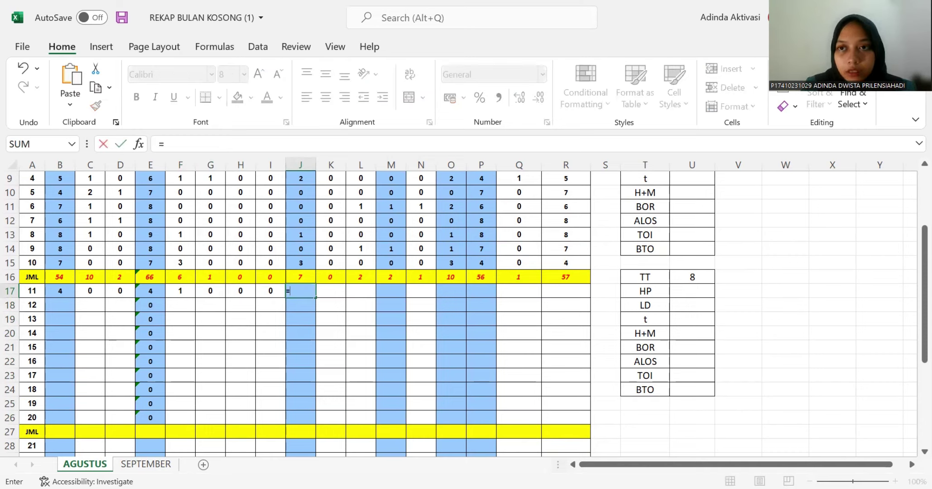
type("SUM(")
left_click_drag(180, 291, 272, 292)
key("ctrl+Return")
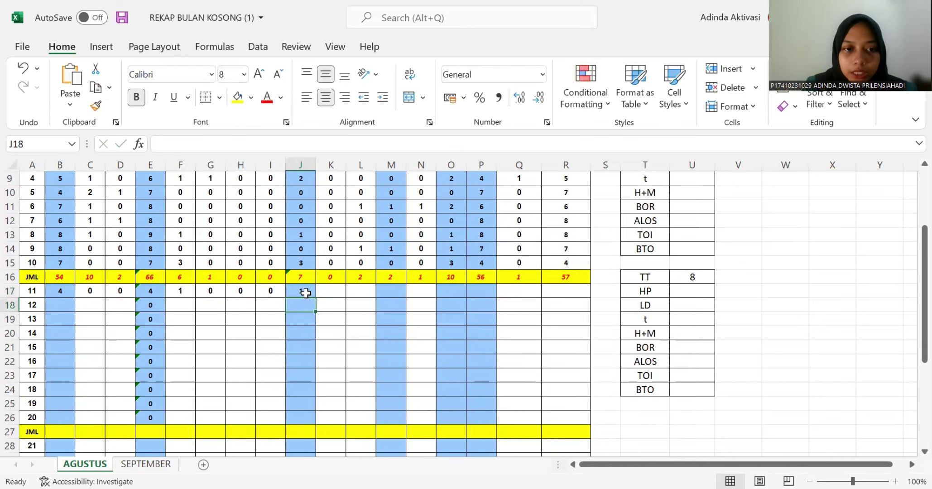
left_click_drag(315, 299, 316, 423)
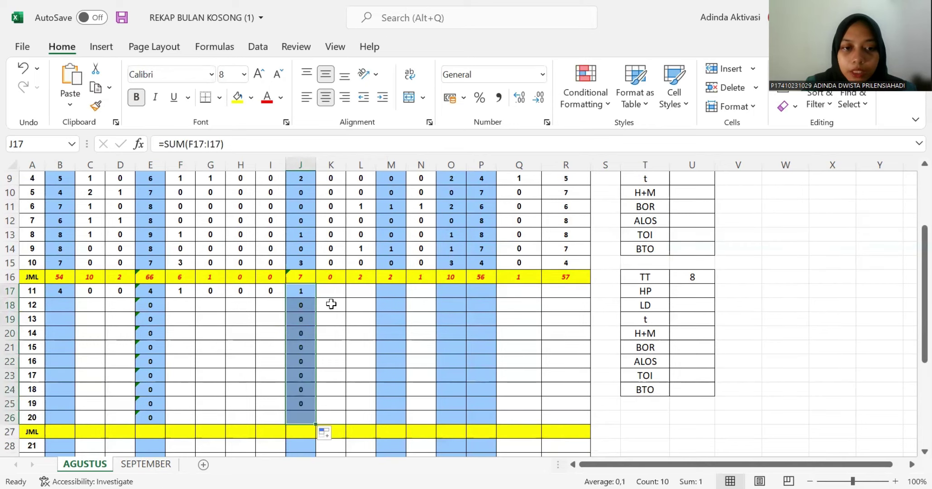
- Enter 0 for day 11 in both MATI columns, <48 JAM and >48 JAM
left_click(330, 292)
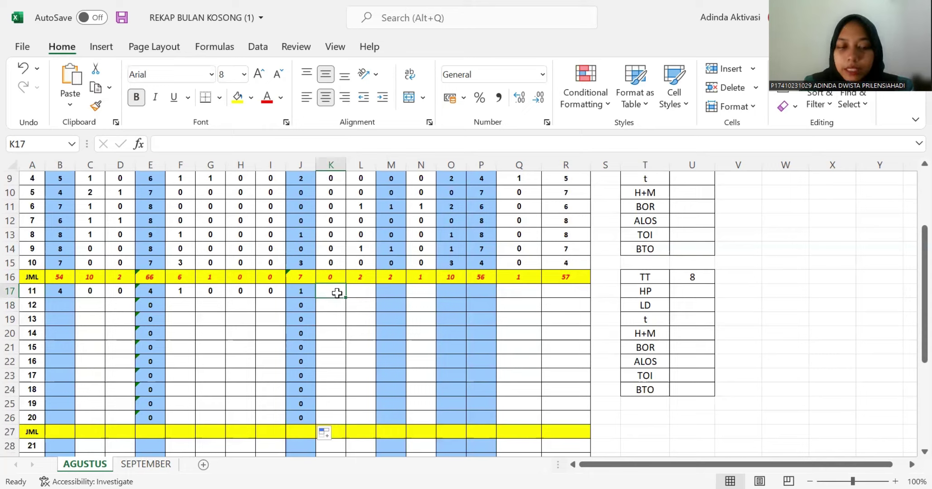
type("0")
key("Tab")
type("0")
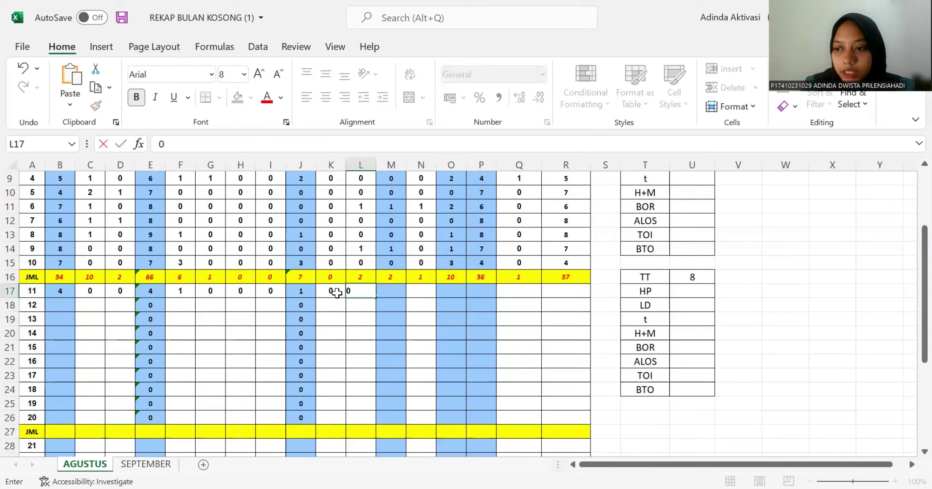
key("Tab")
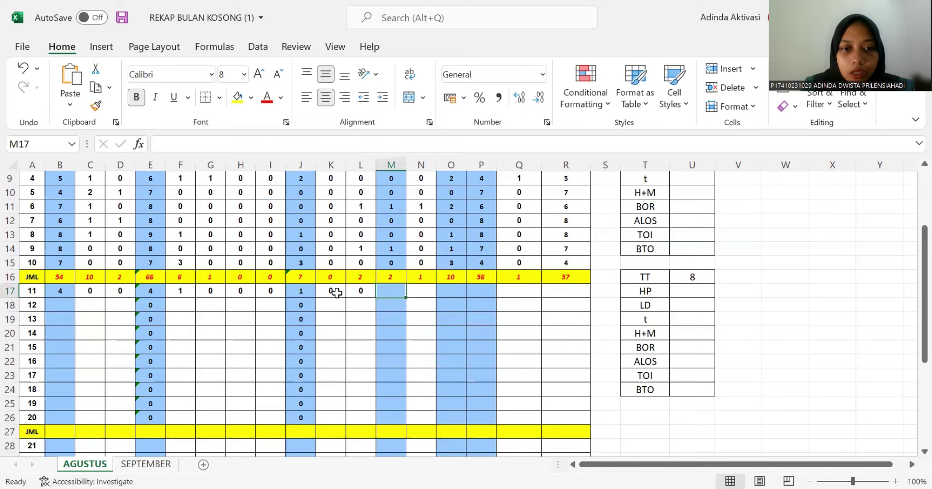
- Total the day 11 K.Mati column with =SUM(K17:L17) and copy the formula down to day 20
type("=")
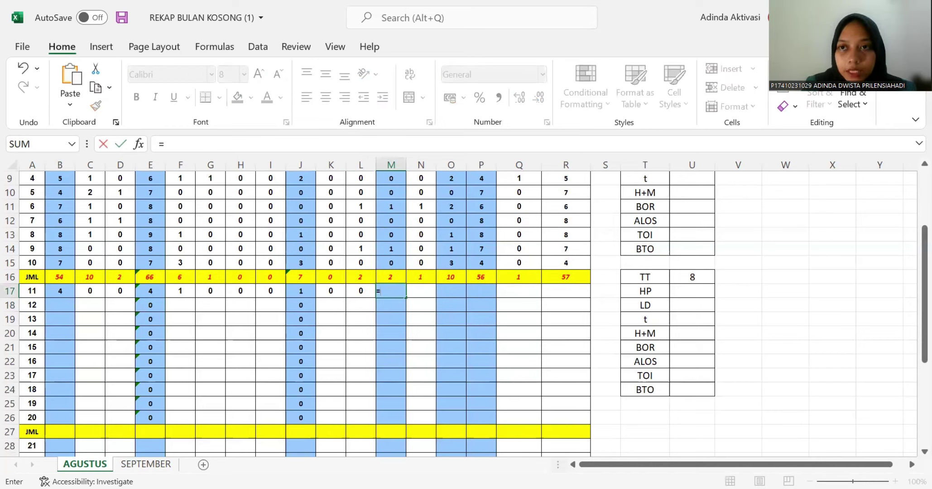
key("alt+=")
left_click(331, 290)
left_click_drag(356, 291, 360, 291)
key("Return")
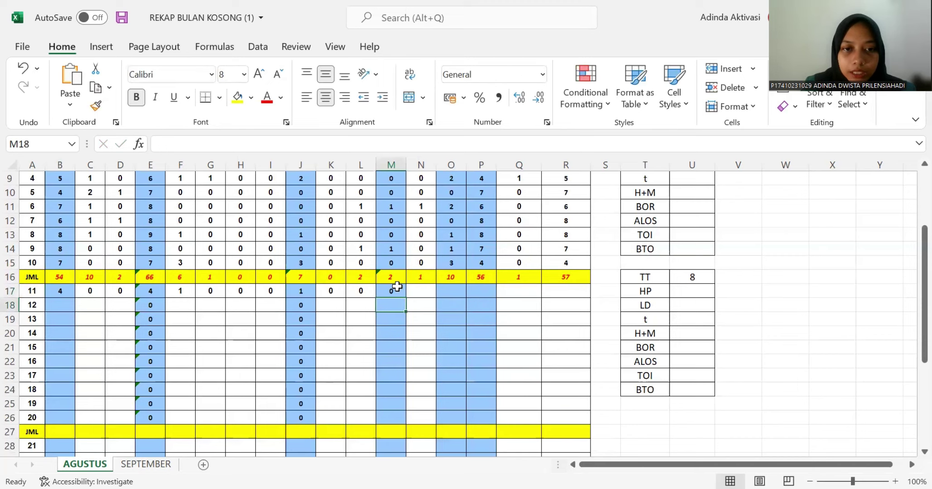
left_click(397, 291)
left_click_drag(406, 297, 402, 427)
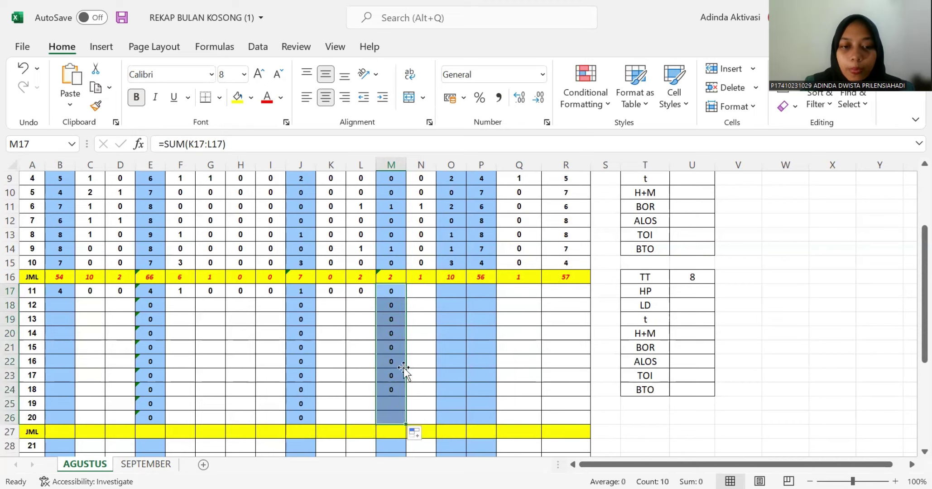
- Enter 0 for day 11 in the KERUANG LAIN column
left_click(421, 292)
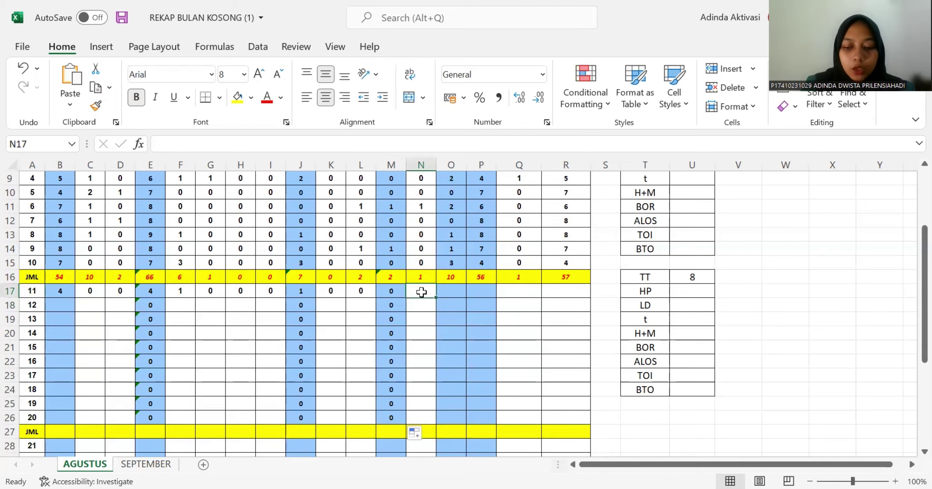
double_click(421, 292)
key("Tab")
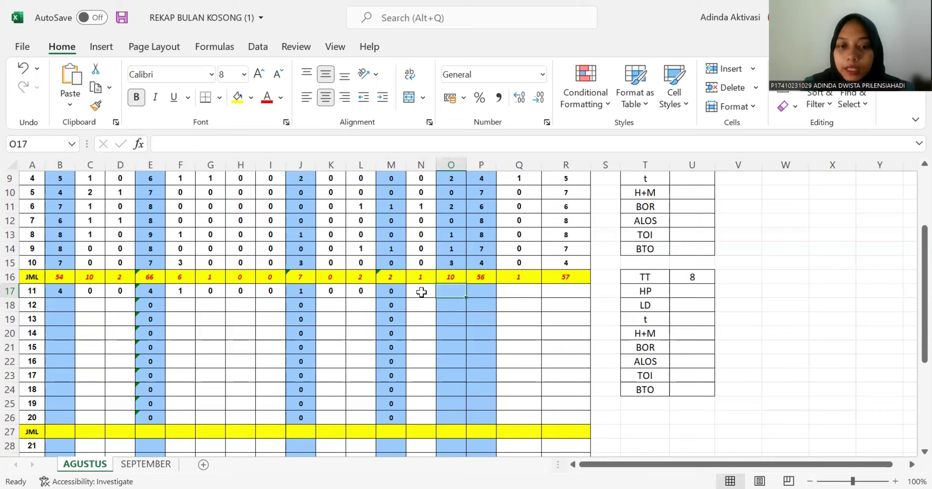
- Calculate the day 11 JMLH Pasien Keluar with =SUM(J17+M17+N17) and copy the formula down to day 20
type("=")
key("Escape")
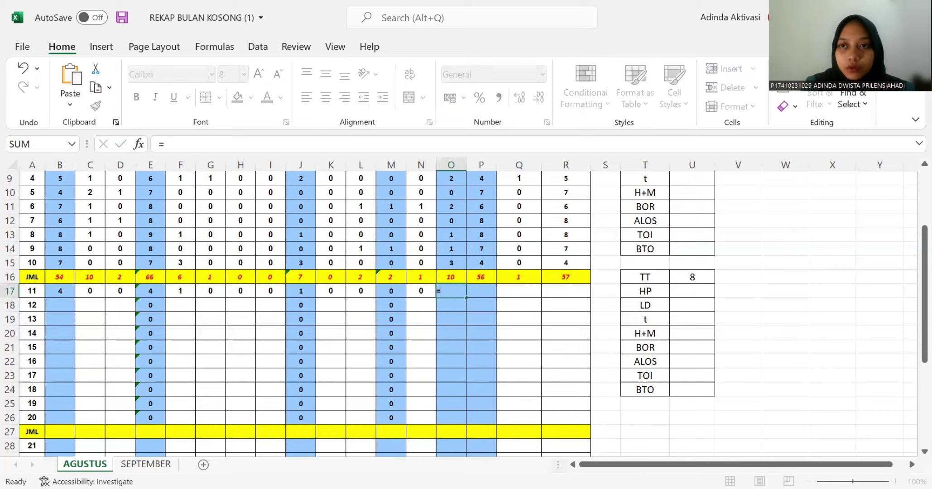
double_click(444, 291)
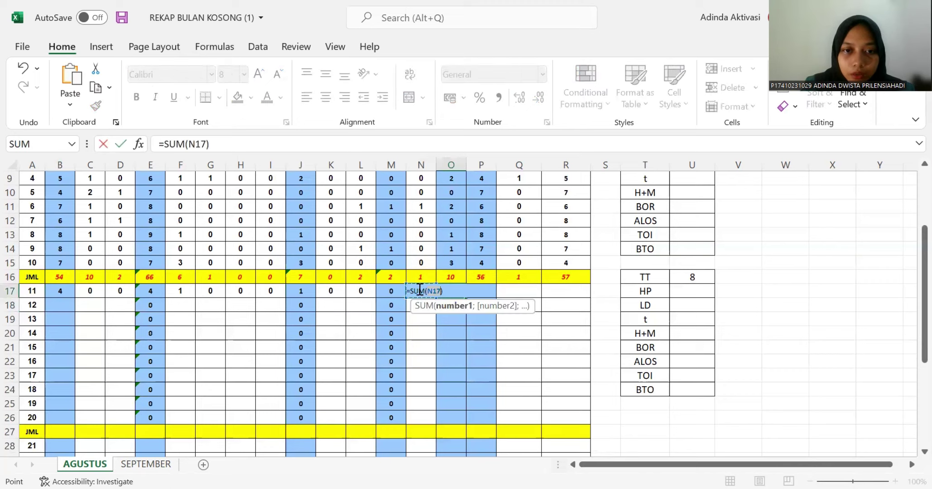
left_click(303, 292)
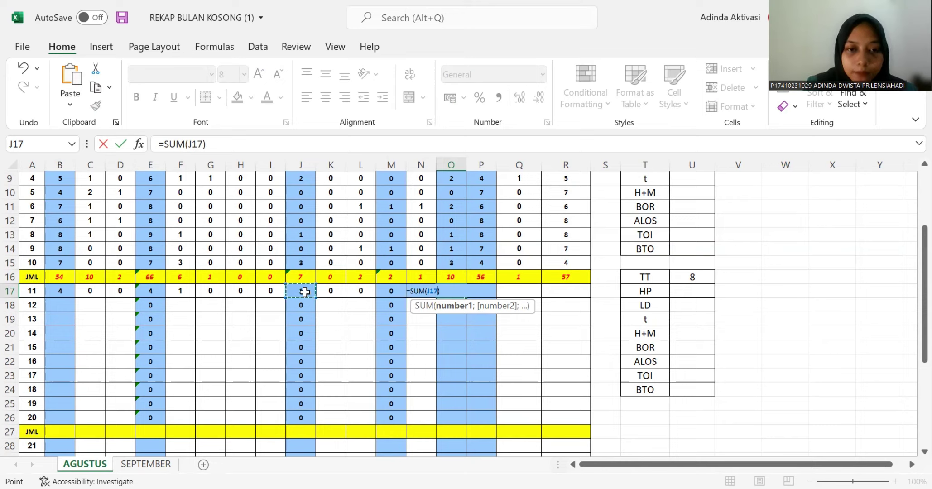
type("+")
left_click(393, 294)
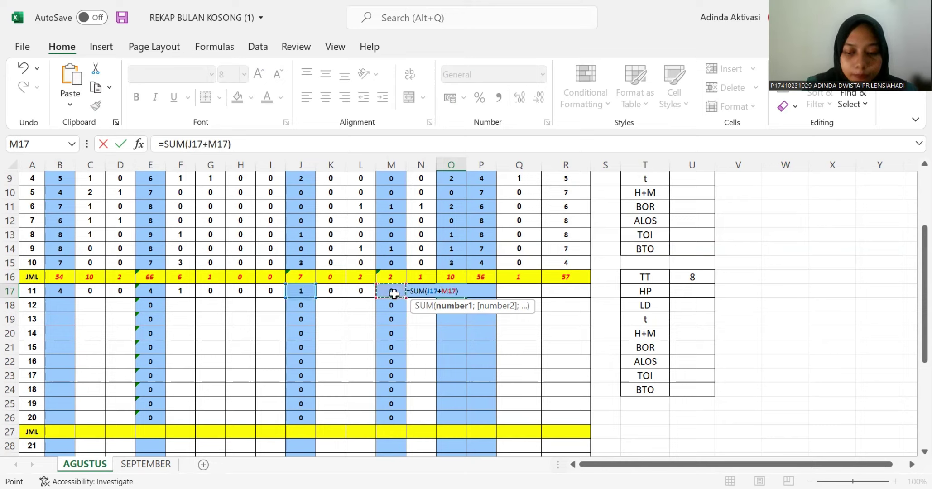
type("+")
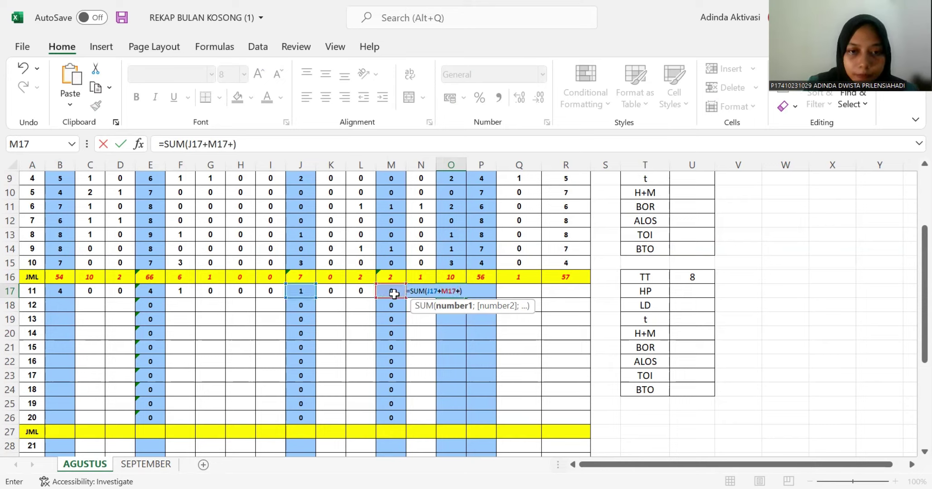
type("n")
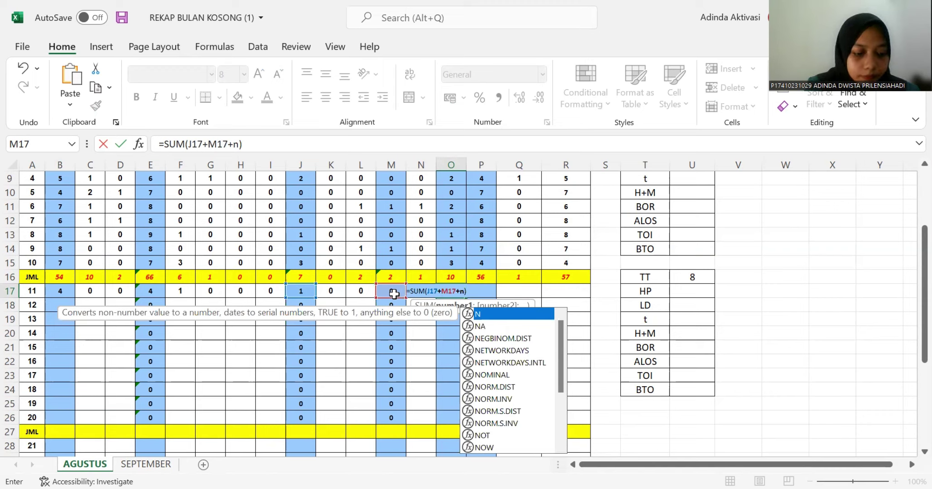
type("17")
key("Return")
left_click(453, 291)
left_click_drag(465, 296, 462, 423)
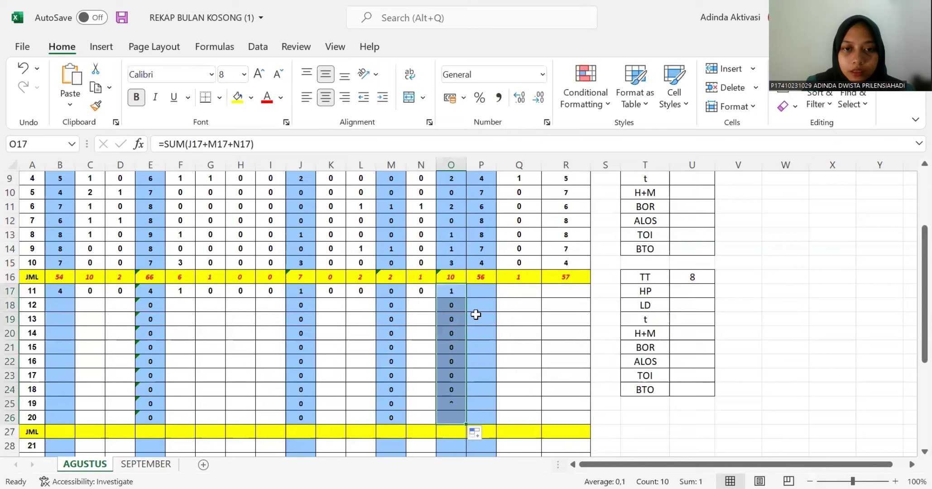
- Calculate the day 11 remaining patients in column P with =SUM(E17-O17) and copy the formula down to day 20
left_click(481, 294)
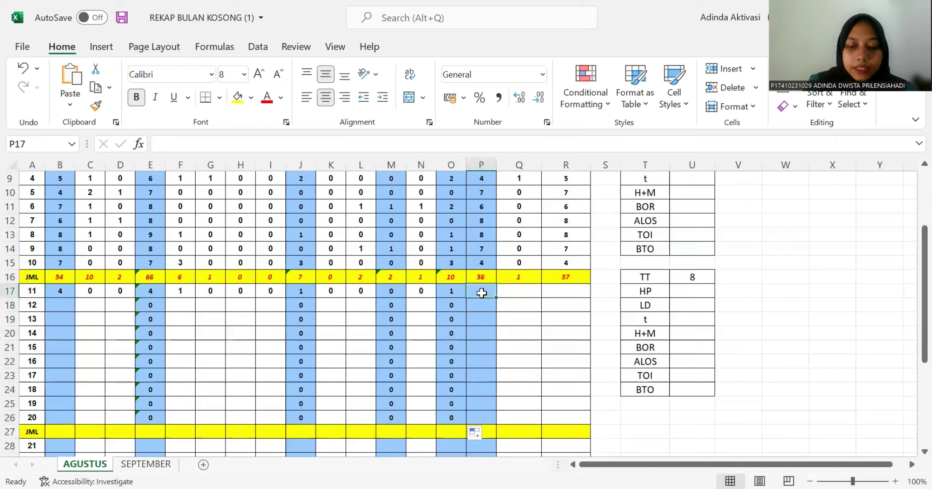
type("=")
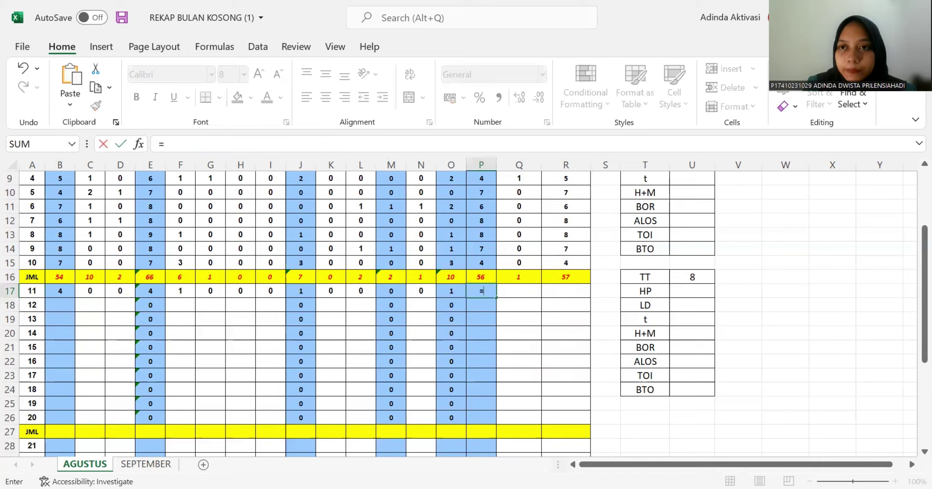
key("Escape")
key("alt+equal")
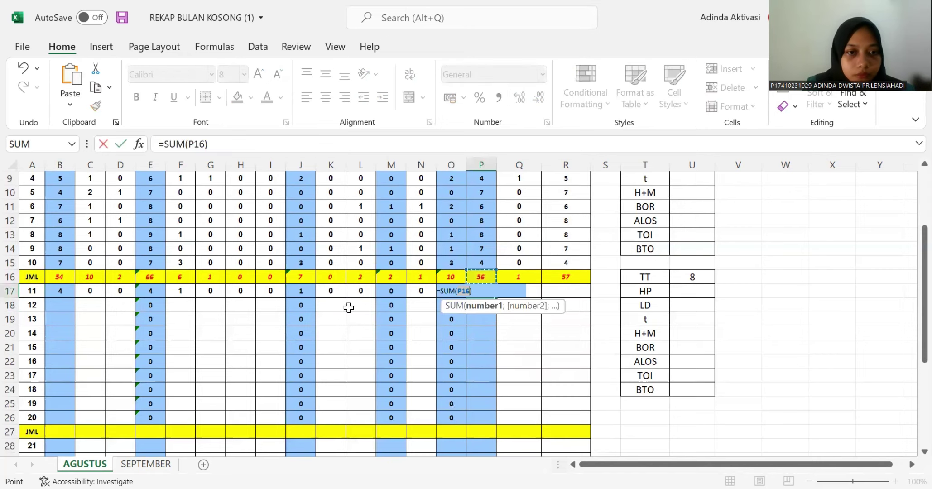
left_click(149, 293)
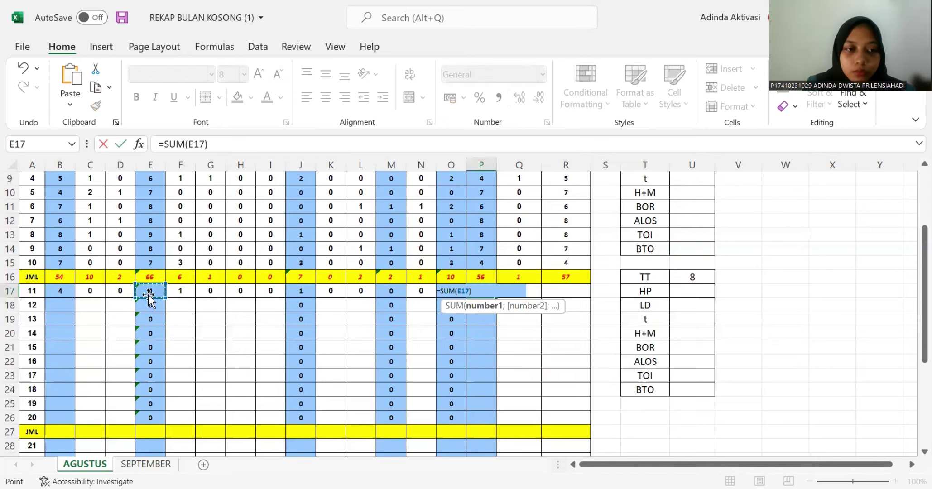
type("_")
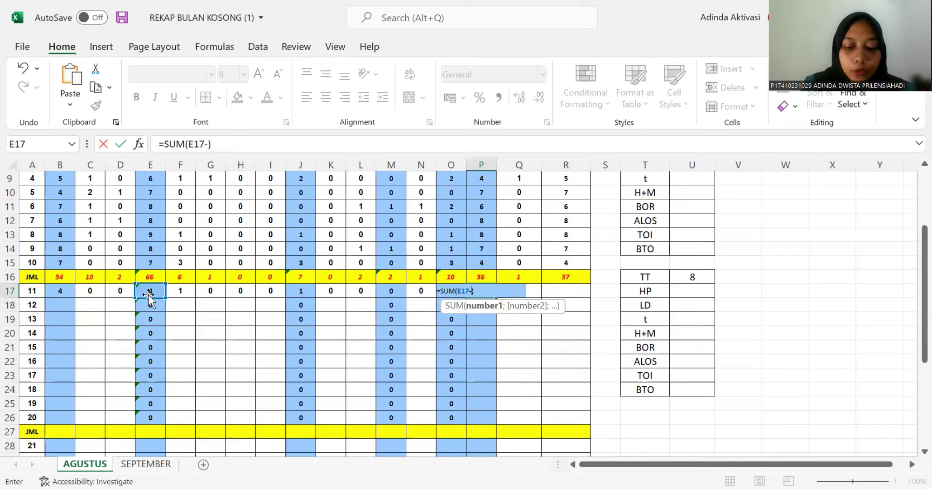
type("o")
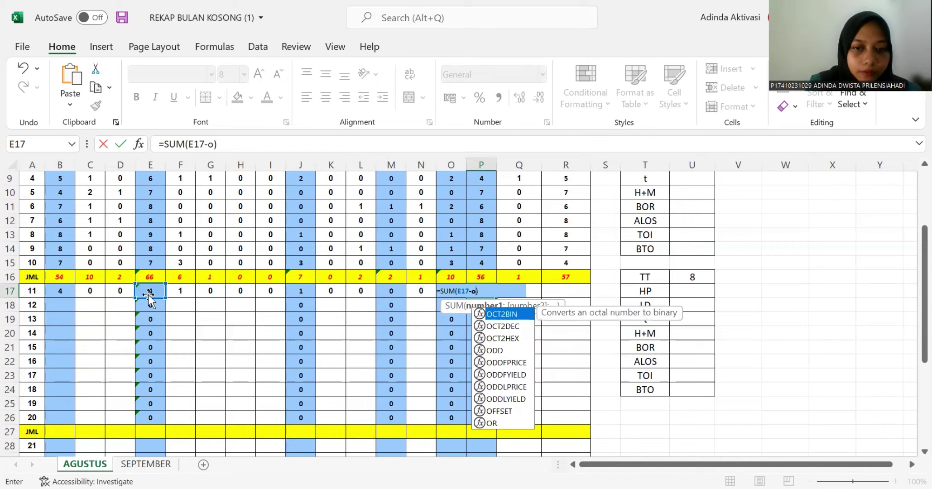
type("17")
key("Return")
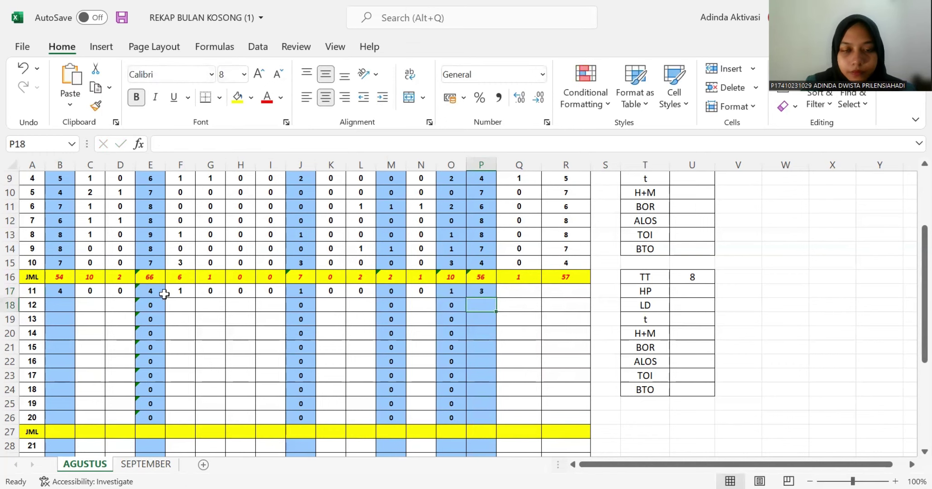
left_click(481, 292)
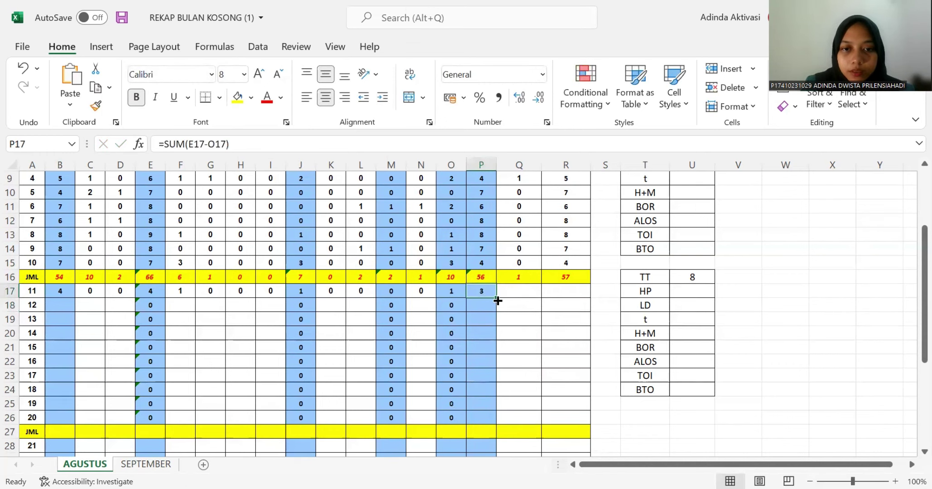
left_click_drag(496, 298, 486, 418)
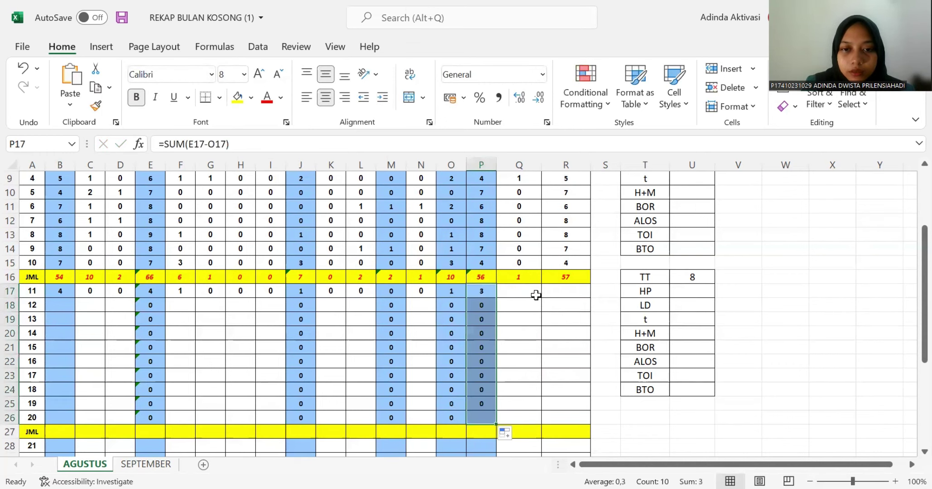
- Enter 0 for day 11 in column Q
left_click(522, 294)
type("0")
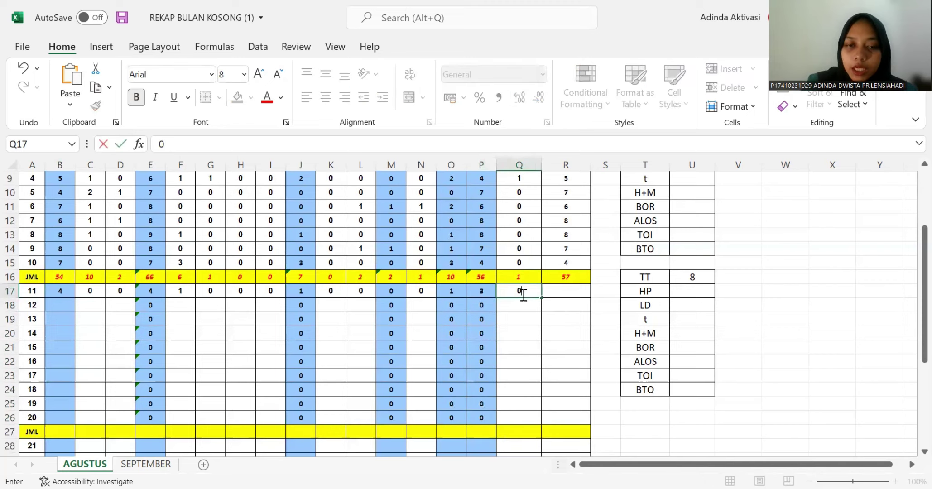
key("Tab")
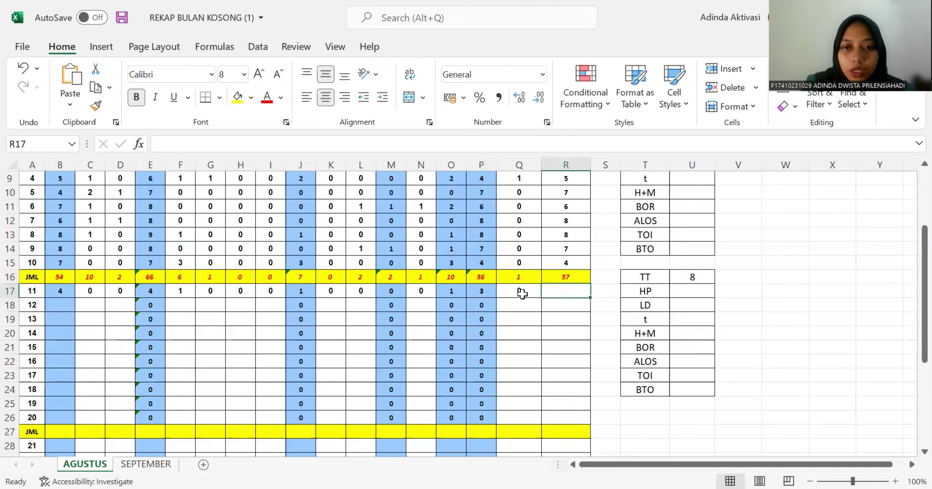
- Total day 11 in column R with =SUM(P17:Q17) and copy the formula down to day 20
type("=")
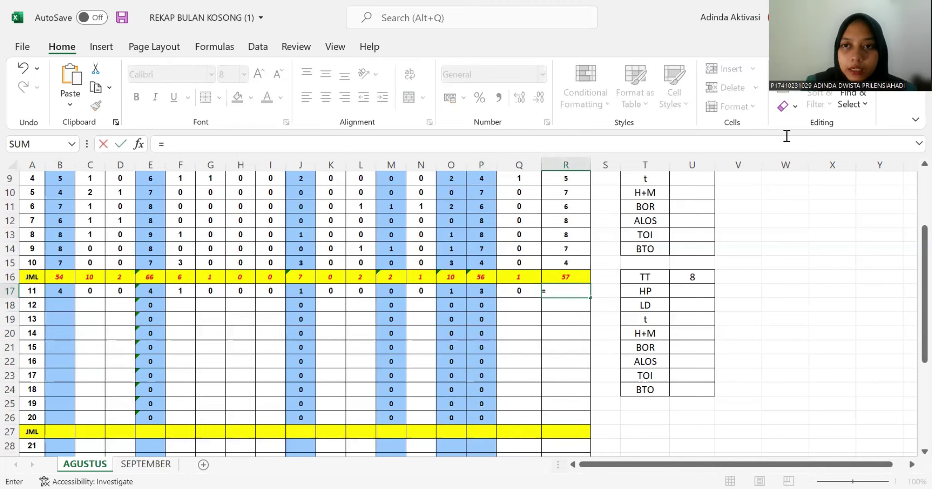
type("SUM(")
mouse_move(512, 286)
left_mouse_down()
mouse_move(481, 290)
mouse_move(516, 291)
left_mouse_up()
type(")")
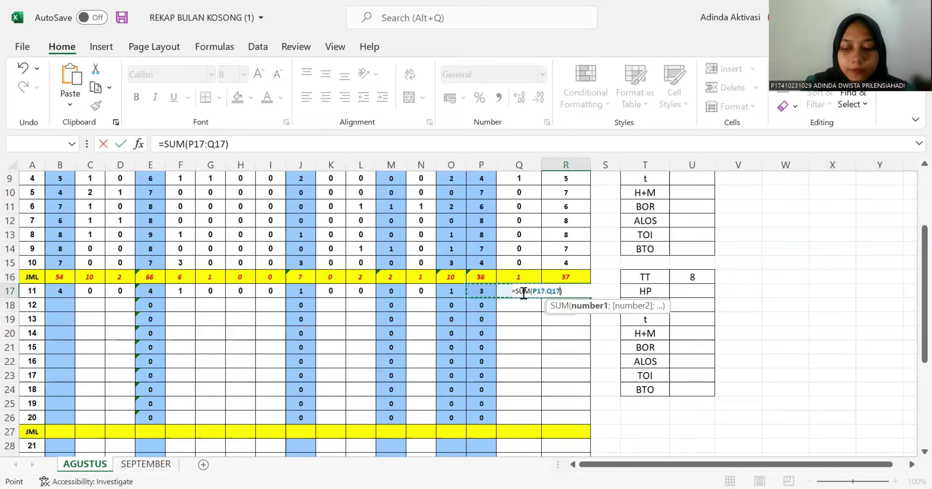
key("Return")
left_click(584, 292)
left_click_drag(589, 297, 589, 424)
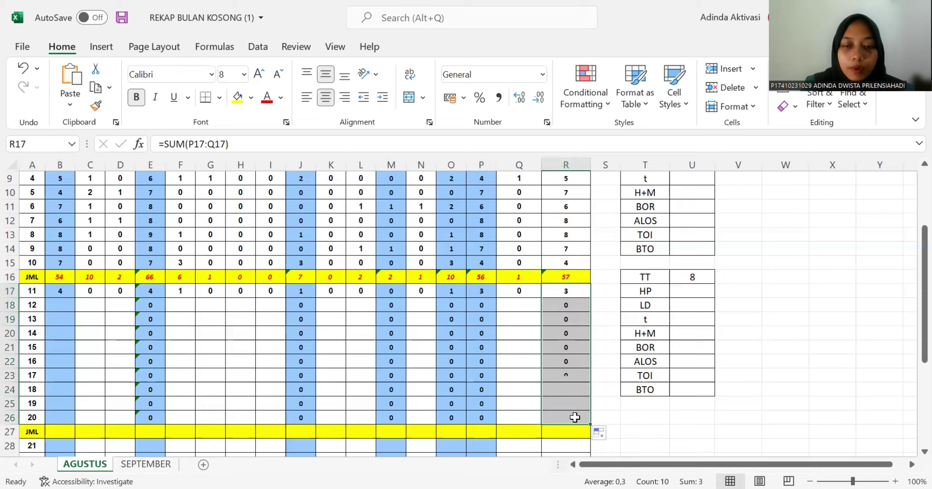
- Link the day 12 opening count in column B to the previous day's remainder with =P17 and copy it down to day 20
left_click(55, 306)
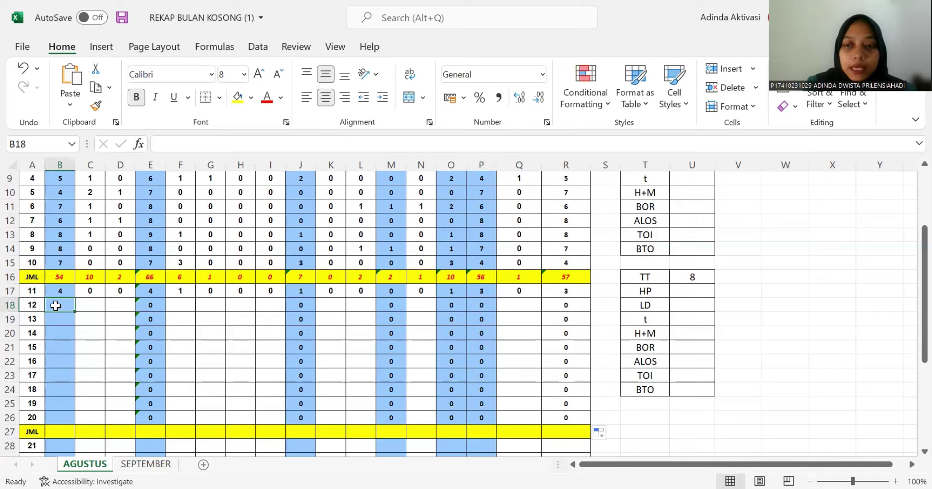
type("=")
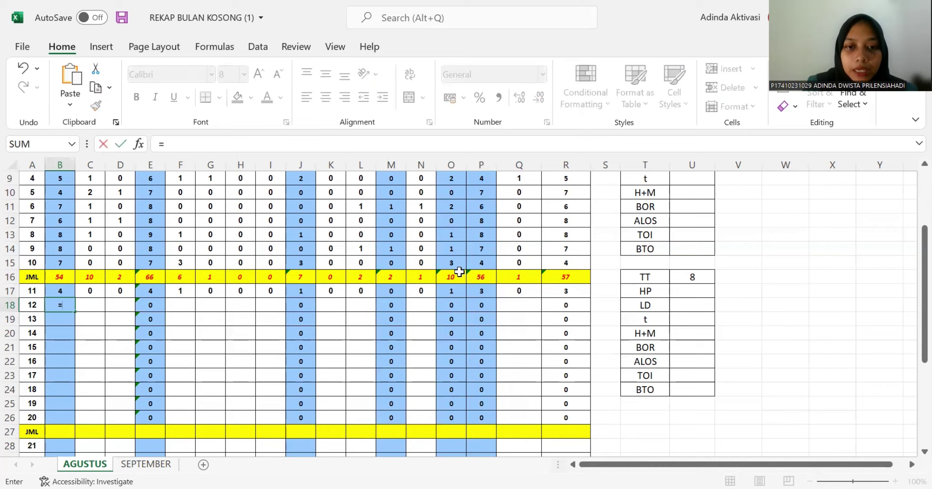
left_click(485, 293)
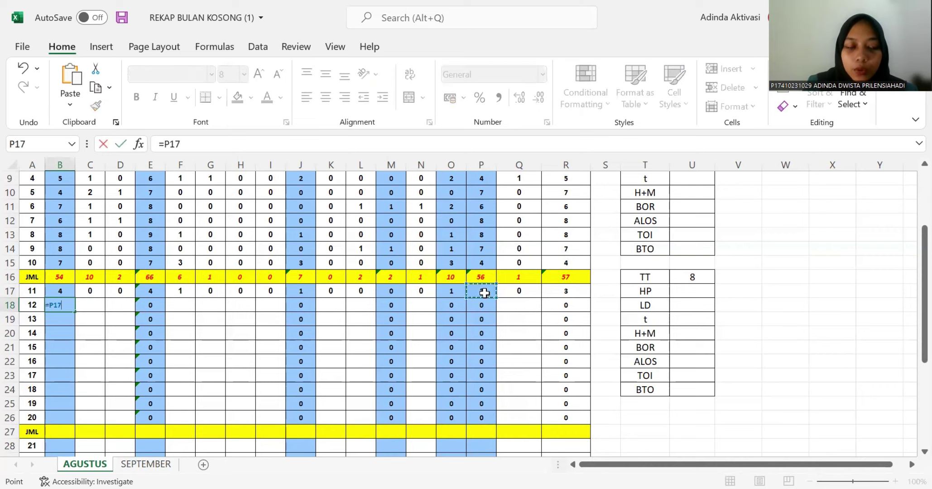
key("Return")
left_click(55, 308)
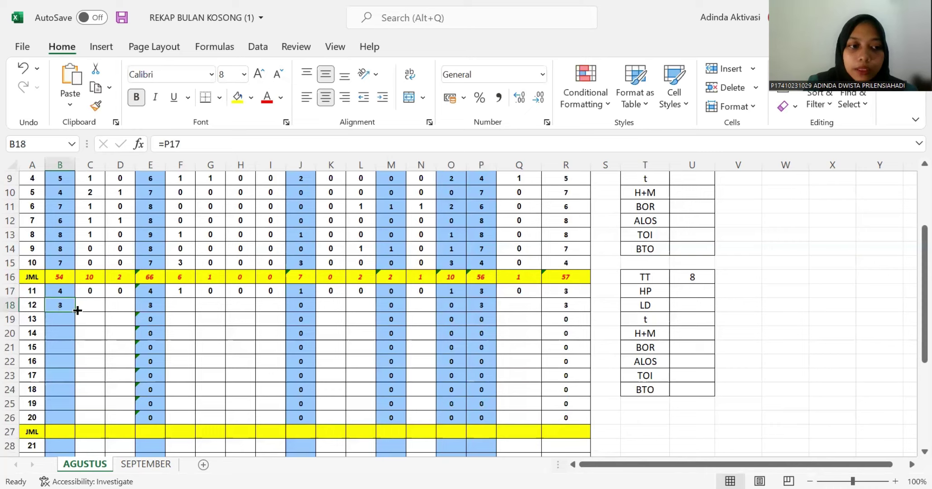
left_click_drag(77, 310, 71, 418)
- Enter the day 12 incoming patients as 2 in column C and 0 in column D, keeping the total formula in column E
left_click(93, 304)
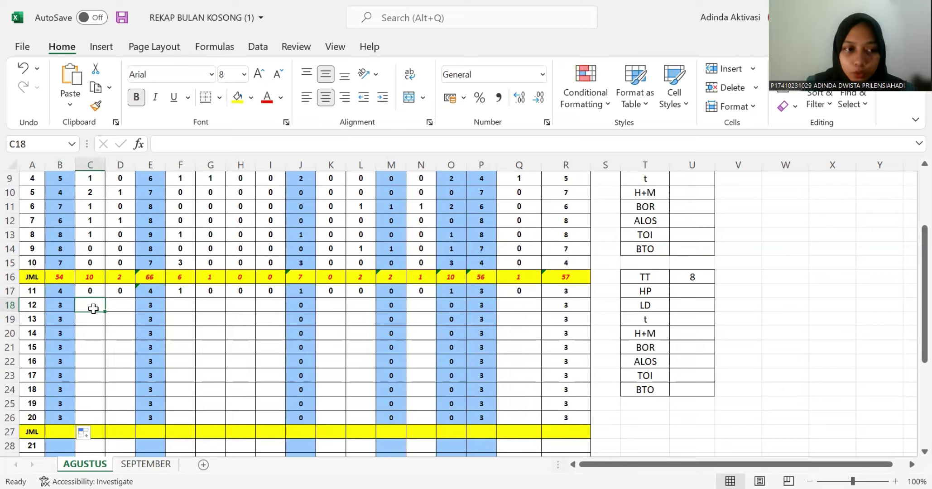
key("BackSpace")
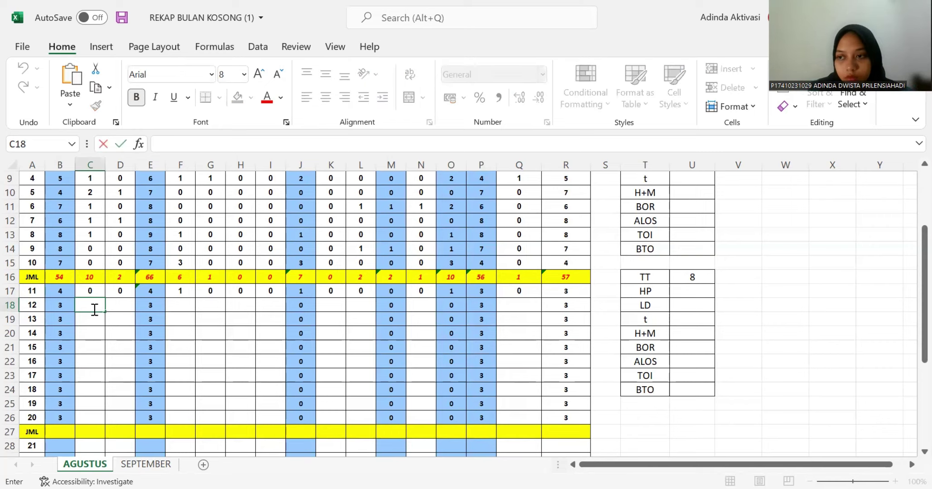
type("2")
key("Tab")
key("Tab")
type("0")
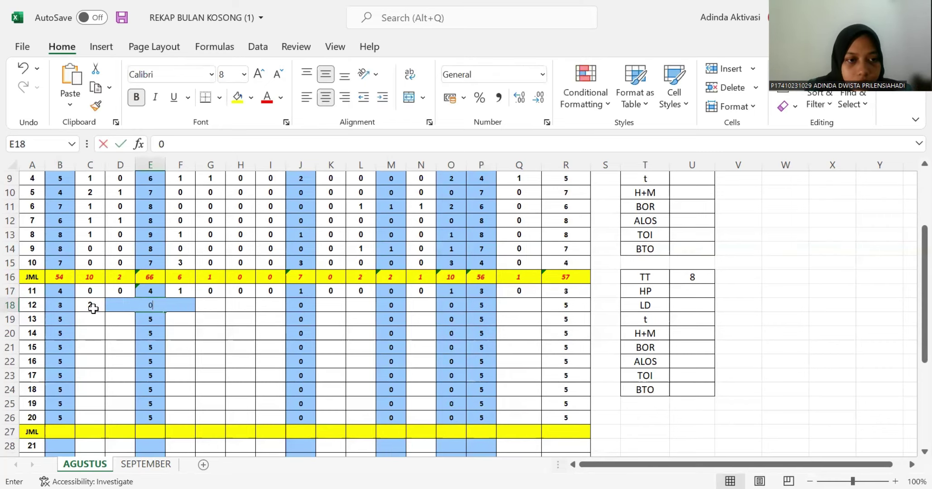
key("ctrl+z")
key("Escape")
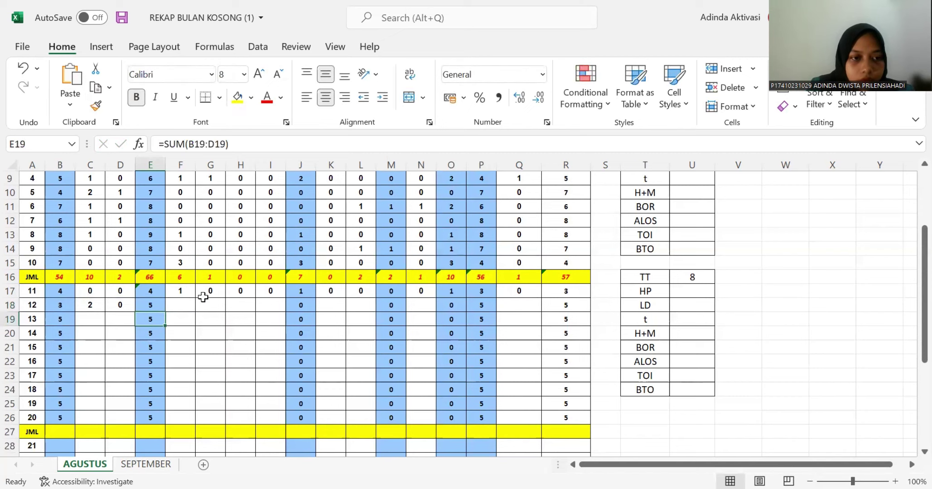
- Enter 0 for day 12 in columns F through I, K, L, N and Q
left_click(179, 306)
type("0")
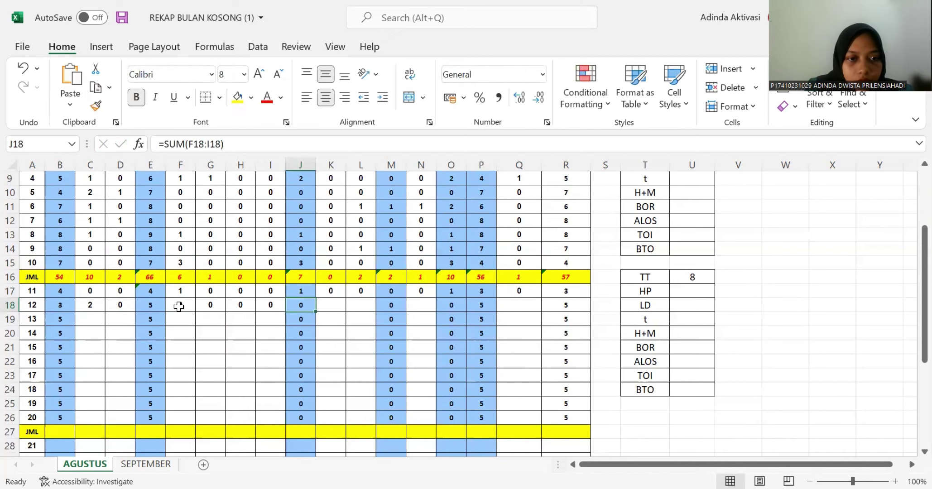
type("\t0\t0\t0\t0\t0\t0")
key("Tab")
key("Tab")
type("0")
key("Tab")
key("Tab")
key("Tab")
type("0")
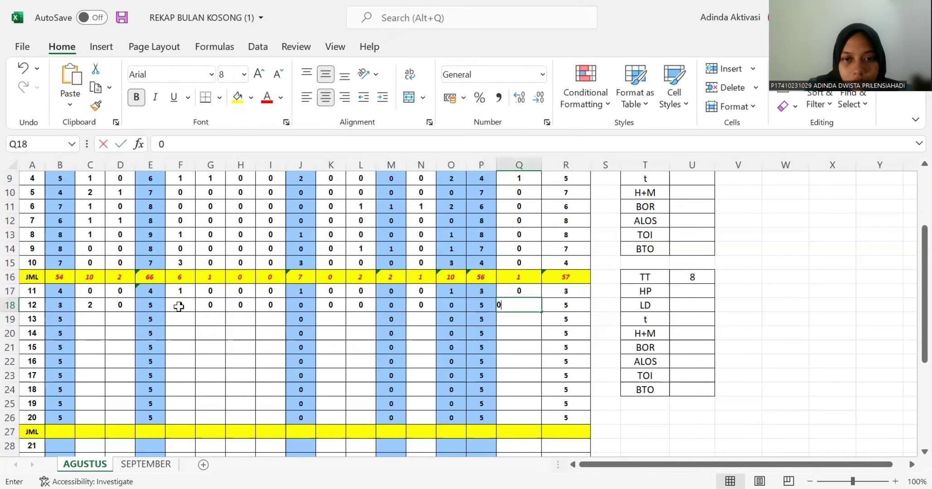
key("Tab")
- Enter 0 for day 13 in the incoming patient columns C and D
left_click(84, 321)
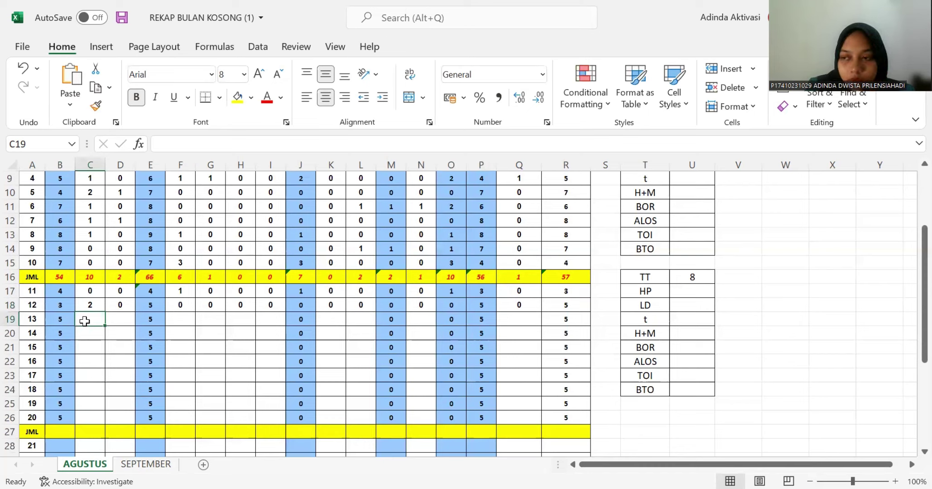
type("0")
key("Tab")
type("0")
key("Tab")
key("Tab")
- Enter 1 for day 13 in column F and 0 in columns G, H and I
type("1")
key("Tab")
type("0")
key("Tab")
type("0")
key("Tab")
type("0")
key("Tab")
key("Tab")
- Enter 0 for day 13 in columns K, L, N and Q
type("0")
key("Tab")
type("0")
key("Tab")
key("Tab")
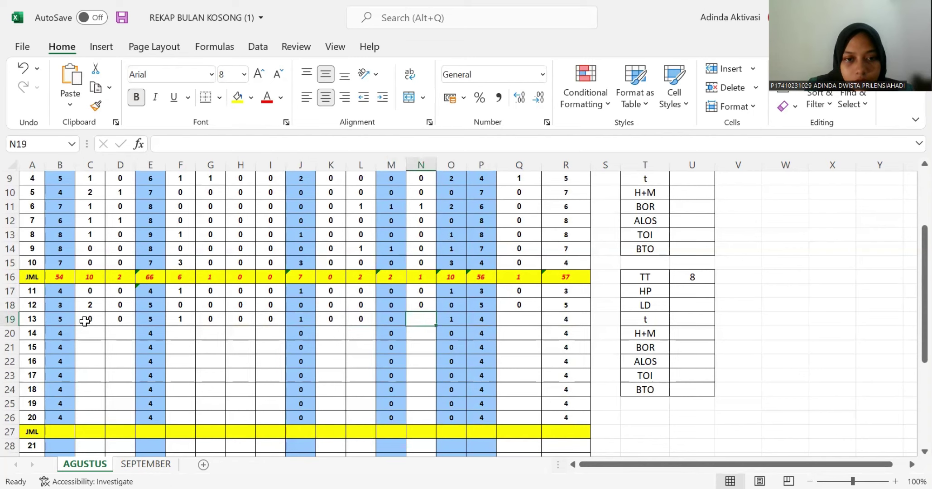
type("0")
key("Tab")
key("Tab")
key("Tab")
type("0")
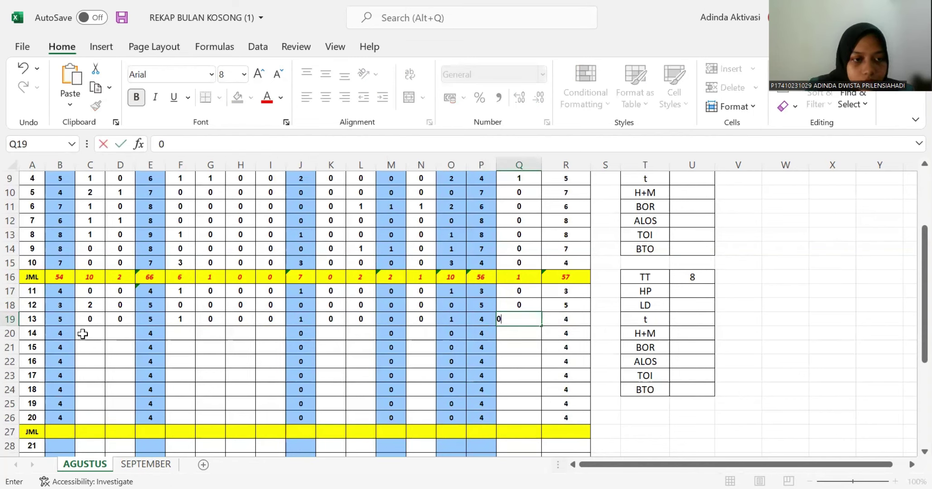
key("Return")
- Enter 0 for day 14 in the incoming patient columns C and D
type("0")
key("Tab")
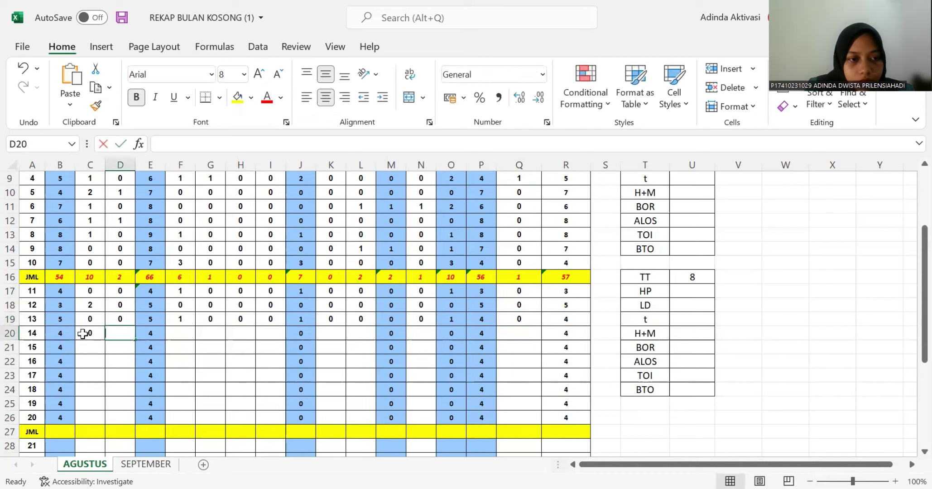
type("0")
key("Tab")
key("Tab")
- Enter 1 for day 14 in column F and 0 in columns G, H and I
type("1")
key("Tab")
type("0")
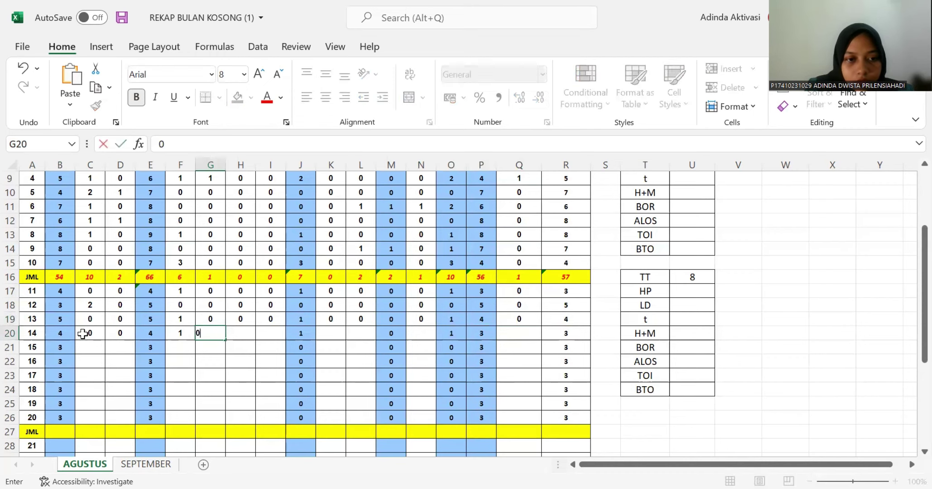
key("Tab")
type("0")
key("Tab")
type("0")
key("Tab")
key("Tab")
- Enter 0 for day 14 in columns K, L, N and Q
type("0")
key("Tab")
key("0")
key("Tab")
key("Tab")
type("0")
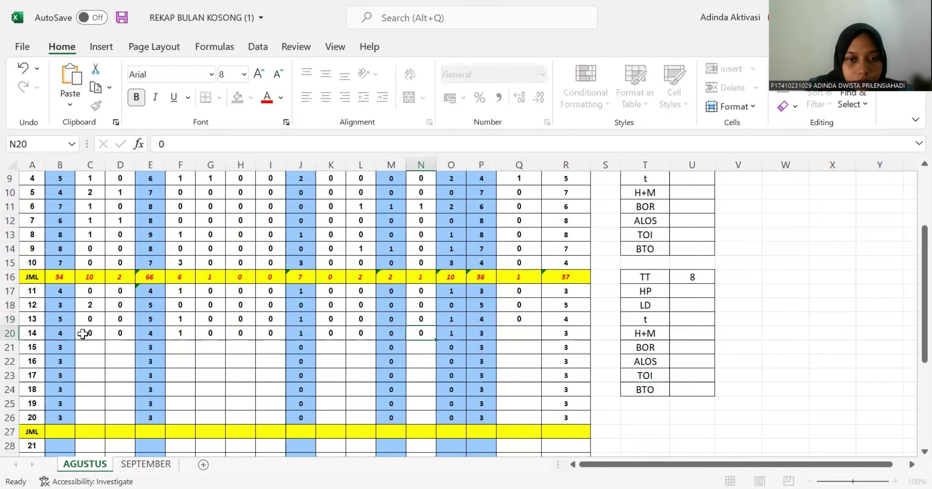
key("Tab")
key("Tab")
key("Tab")
type("0")
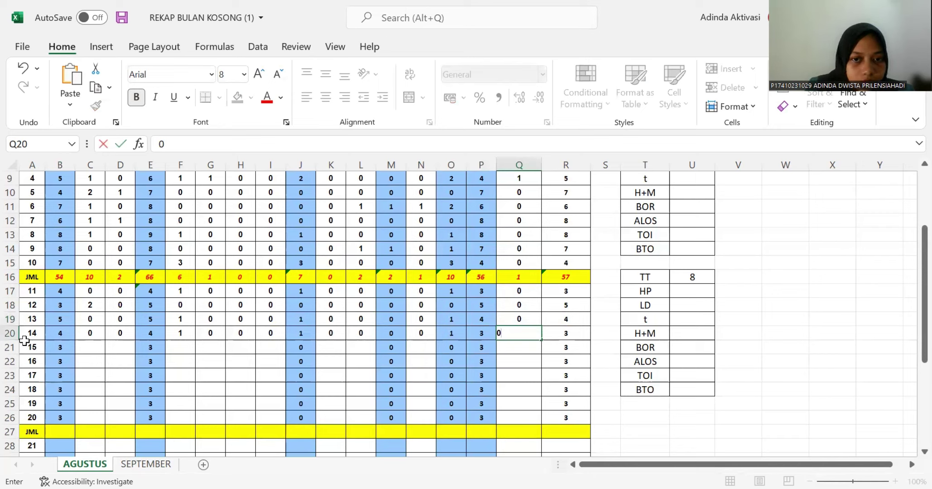
- Enter the day 15 incoming patients as 2 in column C and 0 in column D
left_click(83, 347)
type("2")
key("Tab")
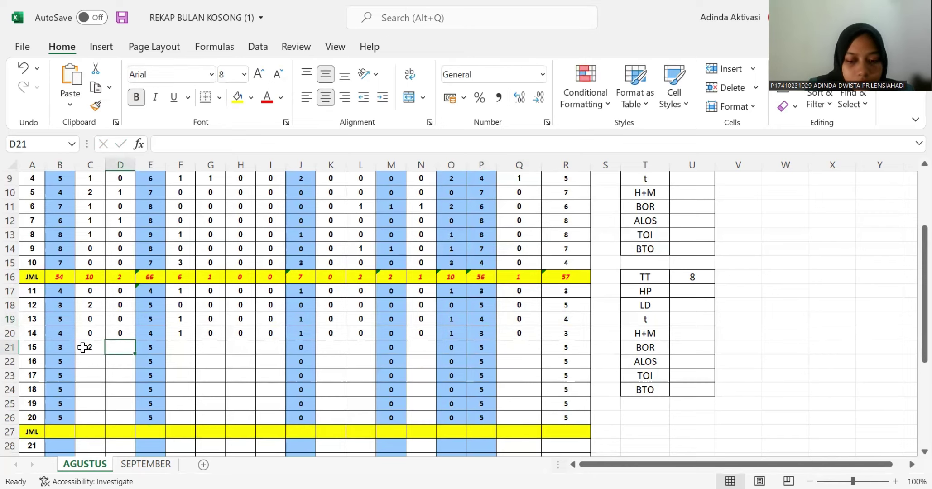
type("0")
key("Tab")
key("Tab")
- Enter 0 for day 15 in columns F, G, H and I
type("0")
key("Tab")
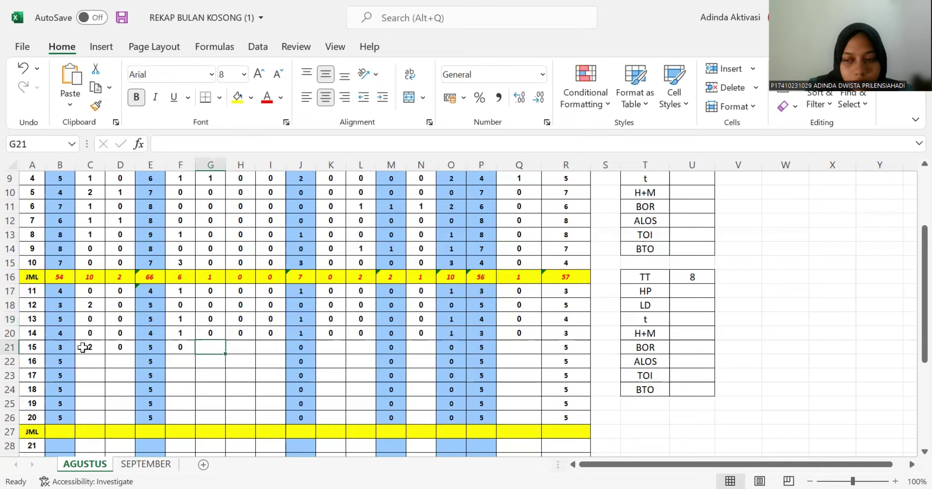
type("0")
key("Tab")
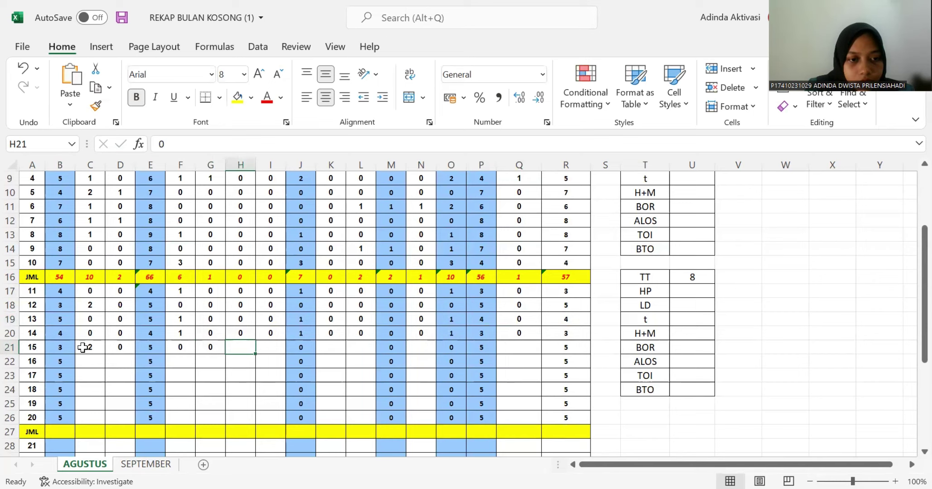
type("0")
key("Tab")
type("0")
key("Tab")
key("Tab")
- Enter 0 for day 15 in columns K, L, N and Q
key("0")
key("Tab")
key("0")
key("Tab")
key("Tab")
type("0")
key("Tab")
key("Tab")
key("Tab")
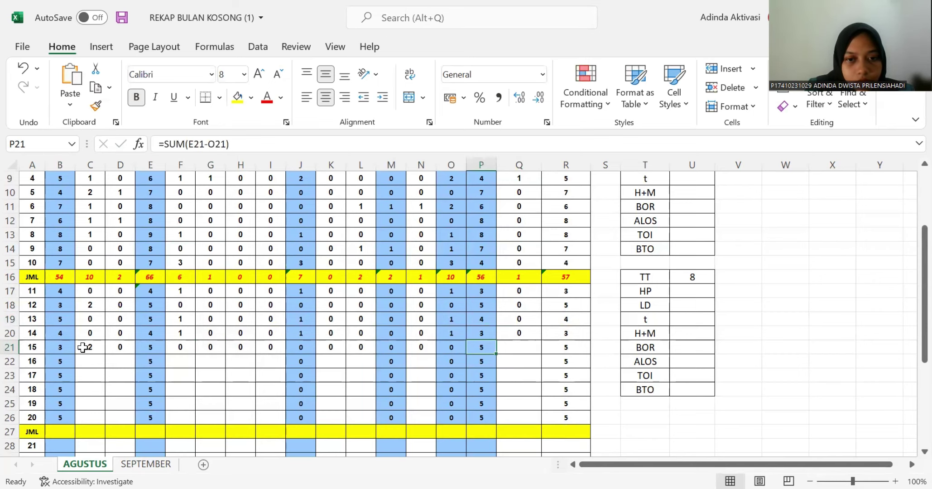
type("0")
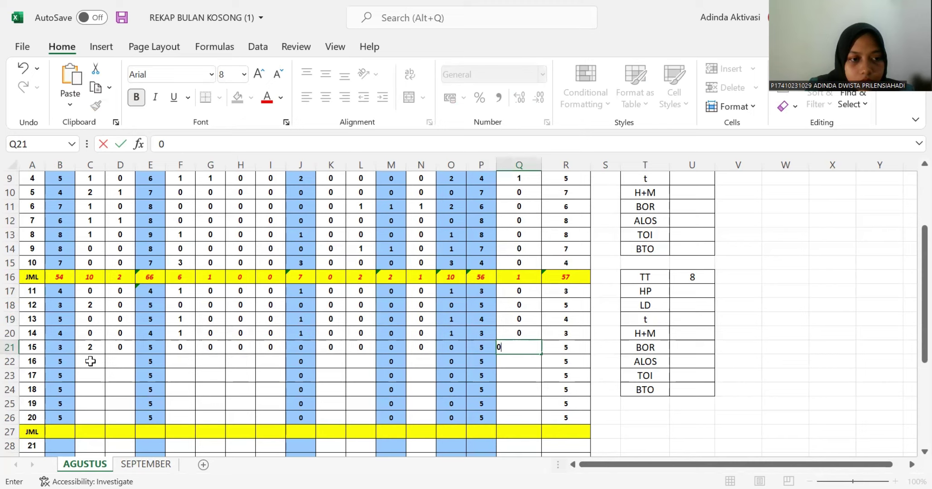
key("Return")
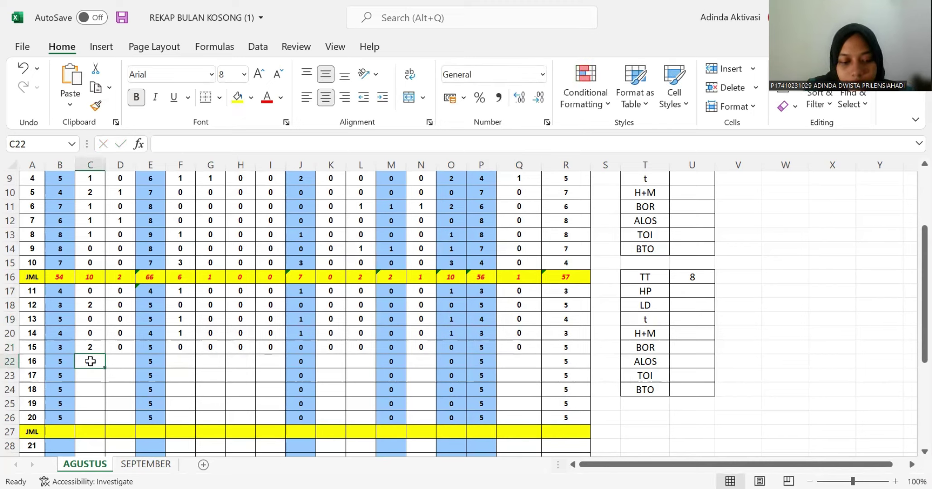
- Enter the day 16 incoming patients as 2 in column C and 0 in column D
type("2")
key("Tab")
type("0")
key("Tab")
key("Tab")
- Enter 0 for day 16 in columns F, G, H and I
type("0")
key("Tab")
type("0")
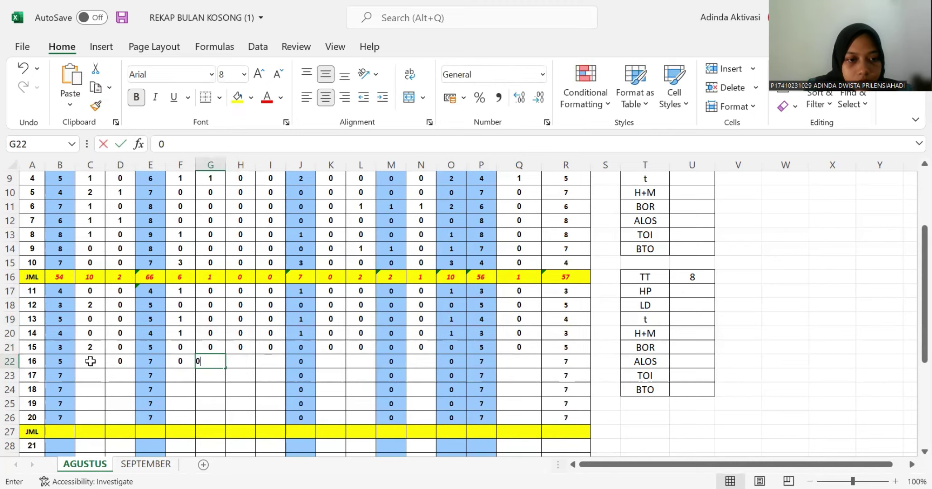
key("Tab")
type("0")
key("Tab")
type("0")
key("Tab")
key("Tab")
- Enter 0 for day 16 in columns K, L and Q, and 1 in column N
type("0")
key("Tab")
type("0")
key("Tab")
key("Tab")
type("1")
key("Tab")
key("Tab")
key("Tab")
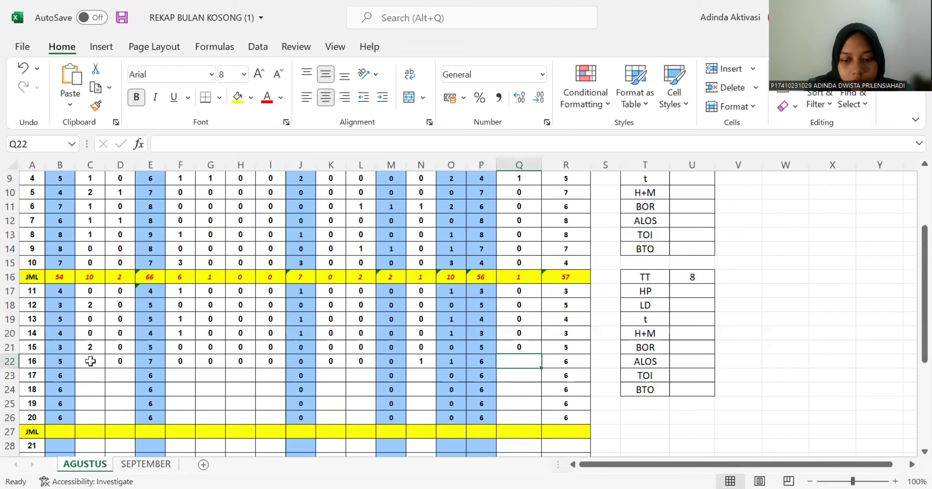
type("0")
key("Return")
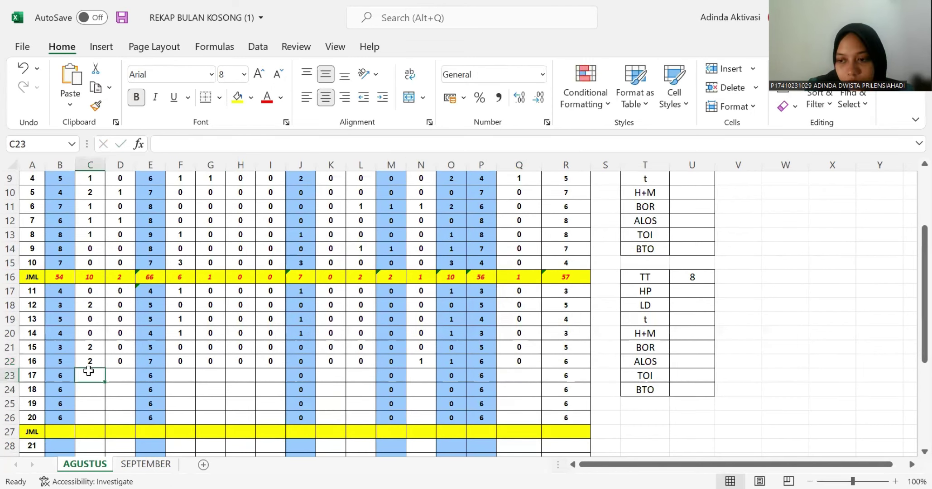
- Enter the day 17 incoming patients as 0 in columns C and D
type("0")
key("Tab")
type("0")
key("Tab")
key("Tab")
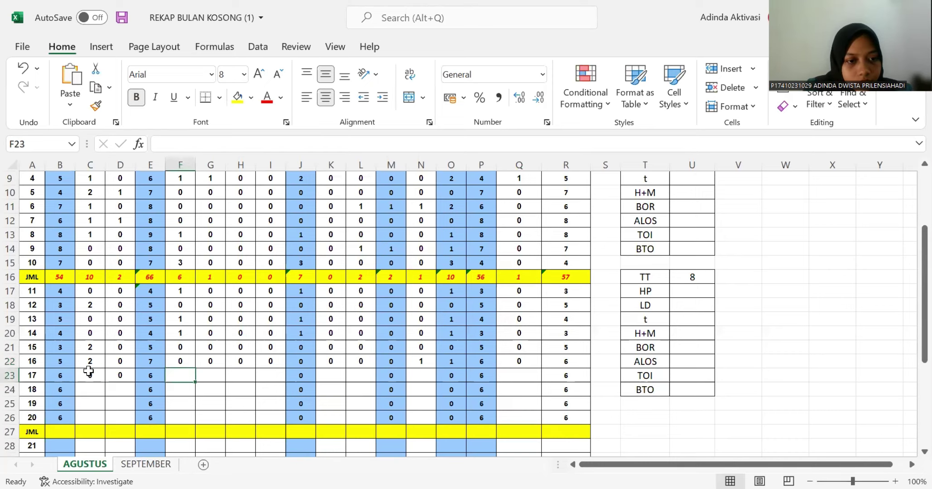
- Enter 1 for day 17 in column F and 0 in columns G, H and I
type("1")
key("Tab")
type("0")
key("Tab")
type("0")
key("Tab")
type("0")
key("Tab")
key("Tab")
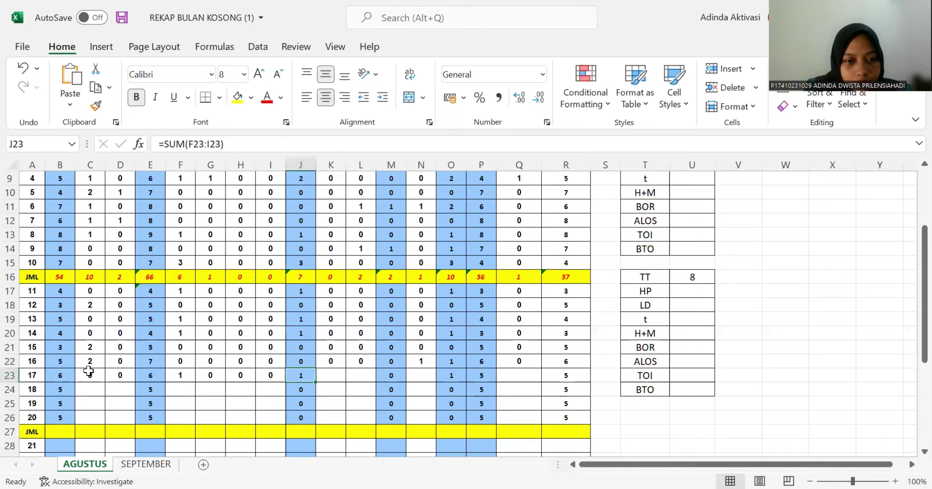
- Enter 0 for day 17 in columns K, L, N and Q
type("0\t0")
key("Tab")
key("Tab")
type("0")
key("Tab")
key("Tab")
key("Tab")
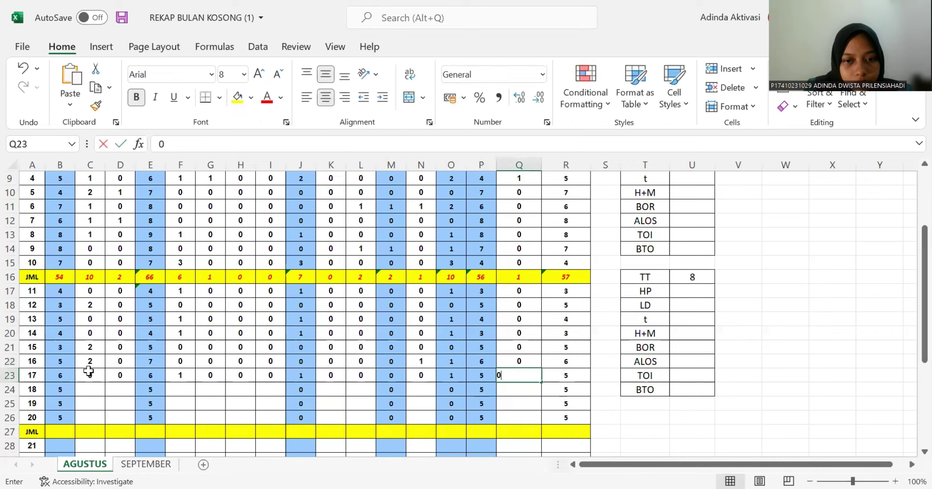
type("0")
key("Return")
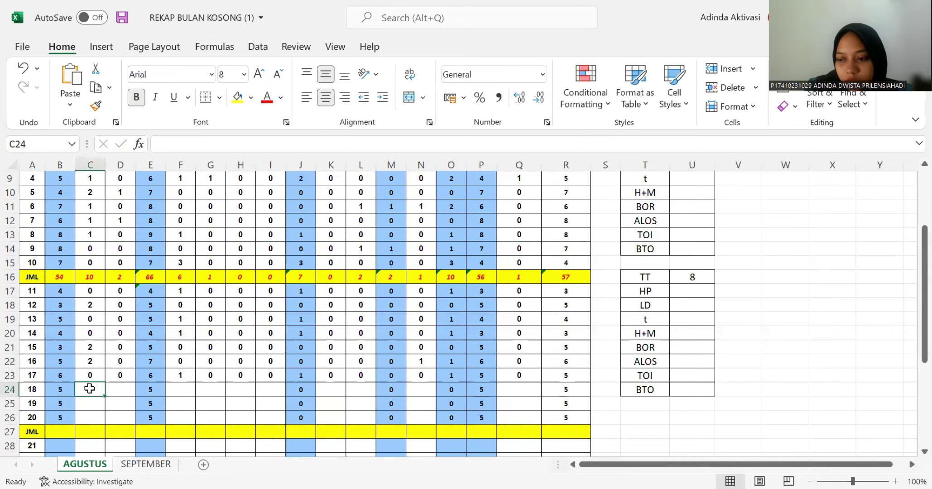
- Enter the day 18 incoming patients as 1 in column C and 0 in column D
type("1")
key("Tab")
type("0")
key("Tab")
key("Tab")
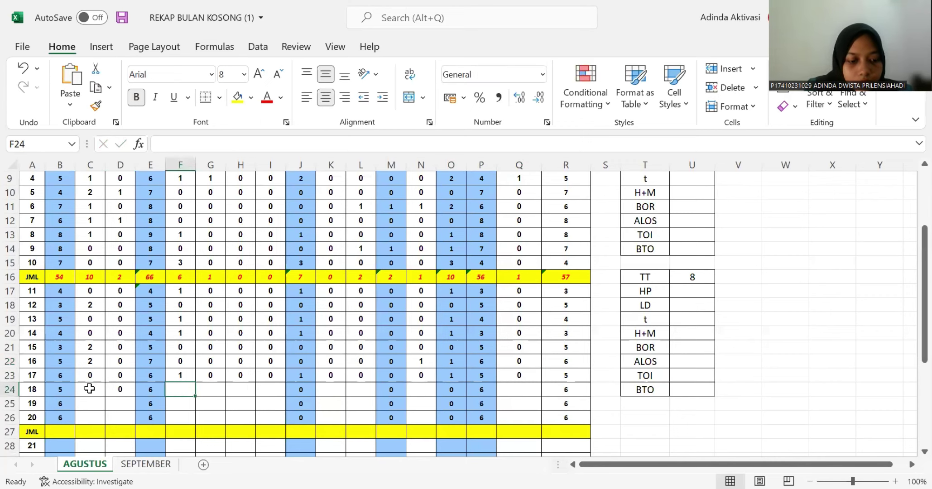
- Enter 1 for day 18 in column F and 0 in columns G, H and I
type("1")
key("Tab")
type("0")
key("Tab")
type("0")
key("Tab")
type("0")
key("Tab")
- Enter 0 for day 18 in columns K, L, N and Q
type("1\t0")
key("Tab")
type("0")
key("Tab")
key("Tab")
type("0")
key("Tab")
key("Tab")
key("Tab")
type("0")
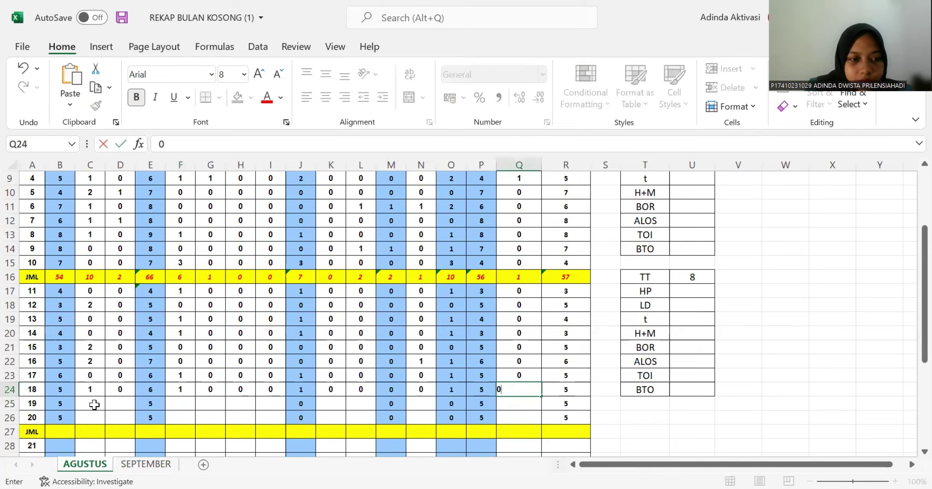
key("Return")
- Enter the day 19 incoming patients as 1 in column C and 0 in column D
type("1")
key("Tab")
type("0")
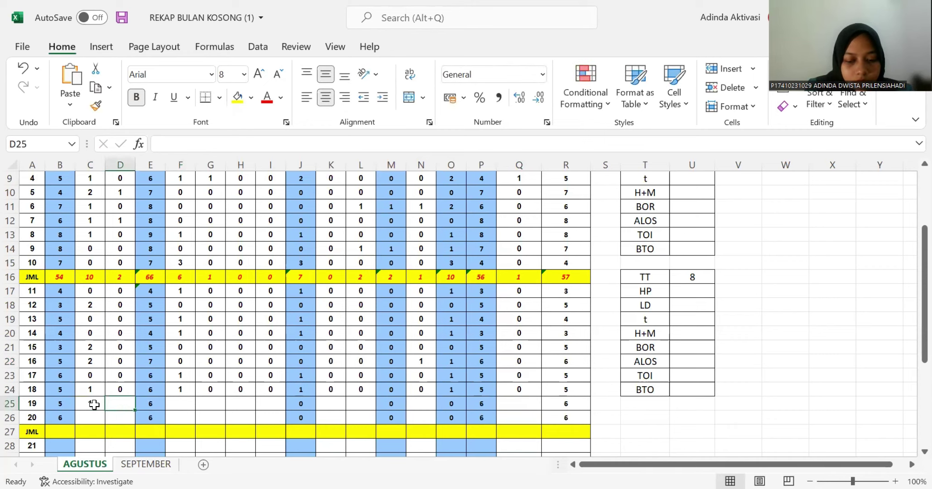
key("Tab")
key("Tab")
- Enter 1 for day 19 in column F and 0 in columns G, H and I
type("1")
key("Tab")
type("0")
key("Tab")
type("0")
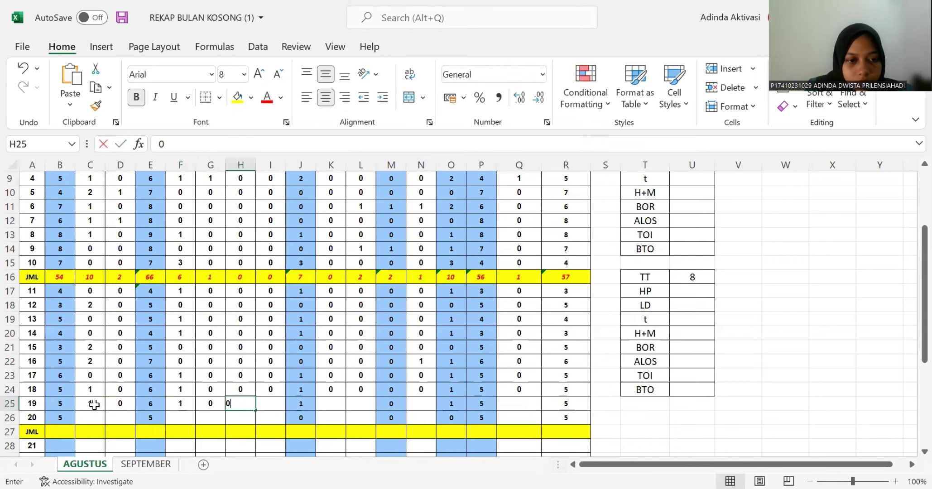
key("Tab")
type("0")
key("Tab")
key("Tab")
- Enter 0 for day 19 in columns K, L, N and Q
type("0")
key("Tab")
type("0")
key("Tab")
key("Tab")
type("0")
key("Tab")
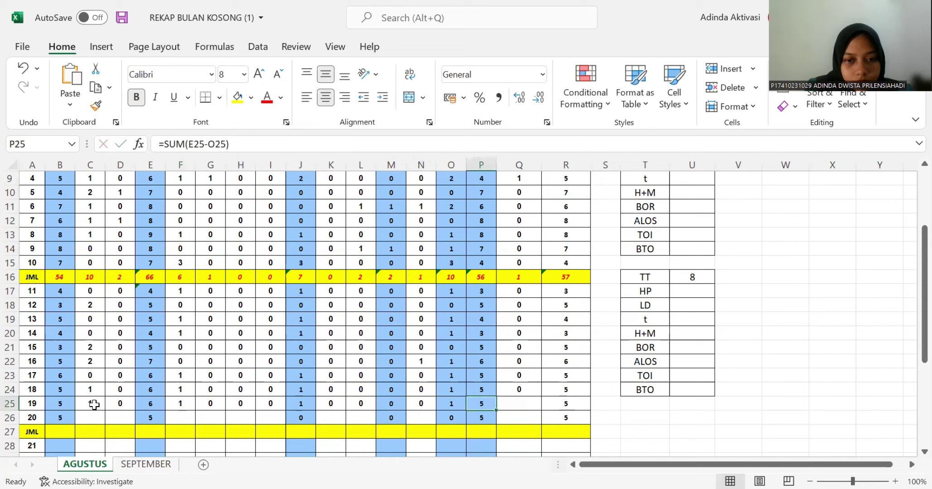
key("Tab")
key("Tab")
type("0")
key("Return")
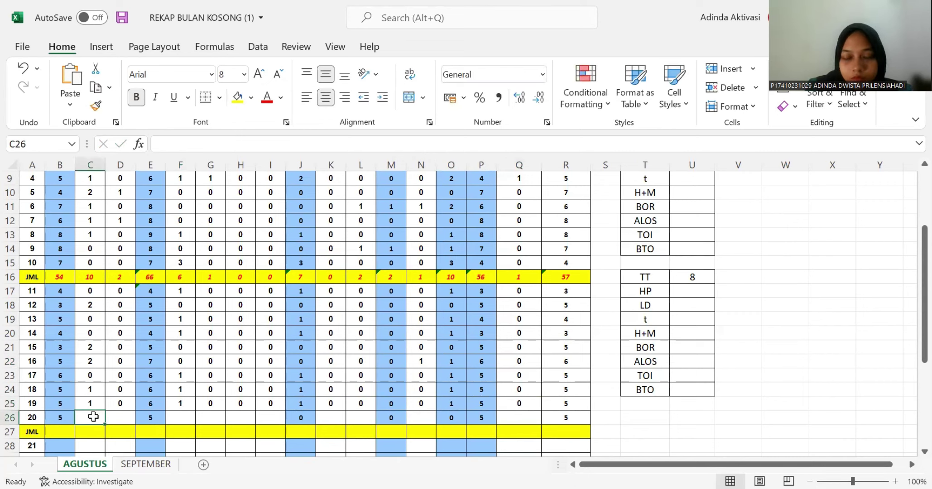
- Enter the day 20 incoming patients as 1 in column C and 0 in column D
type("1")
key("Tab")
type("0")
key("Tab")
key("Tab")
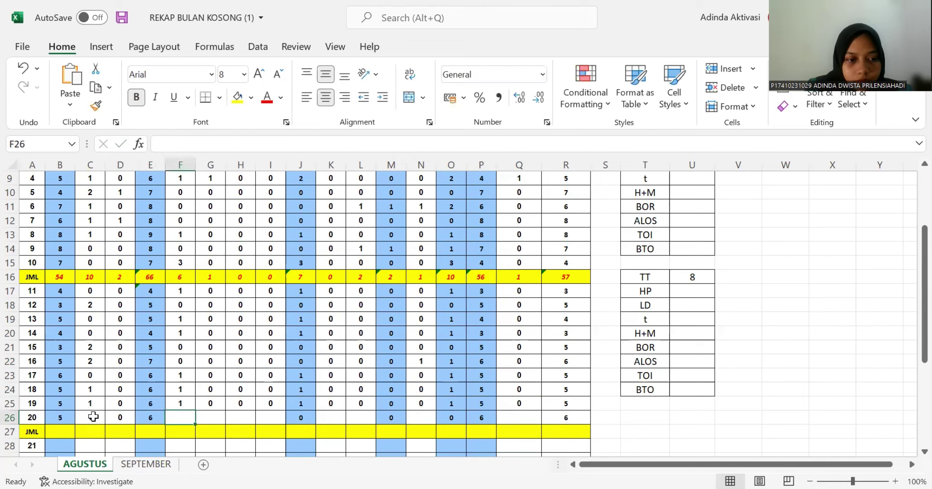
- Enter 0 for day 20 in columns F, G, H and I
type("0")
key("Tab")
type("0\t0")
key("Tab")
type("0")
key("Tab")
key("Tab")
- Enter 0 for day 20 in columns K, L, N and Q
type("0")
key("Tab")
type("0")
key("Tab")
key("Tab")
key("Right")
key("Right")
type("0")
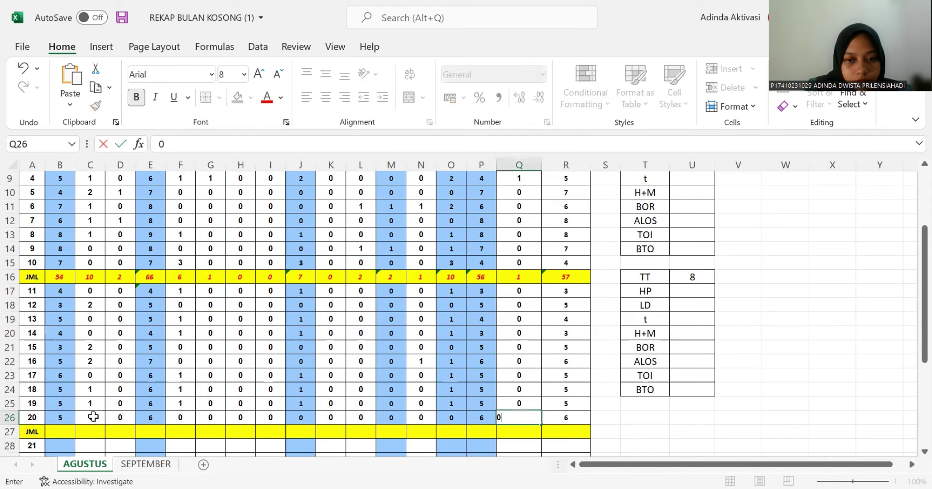
key("Tab")
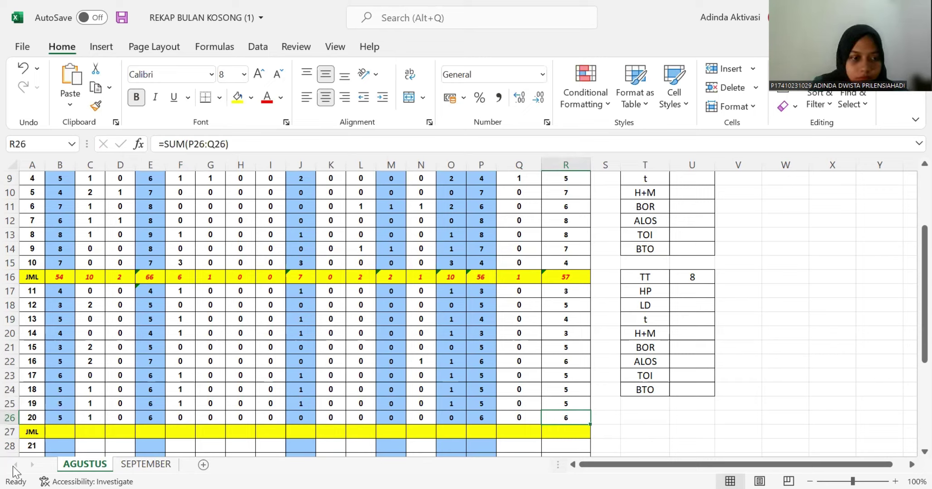
- Sum B17:B26 in the JML row below day 20 and fill the formula across through column R
left_click(55, 431)
key("ctrl+i")
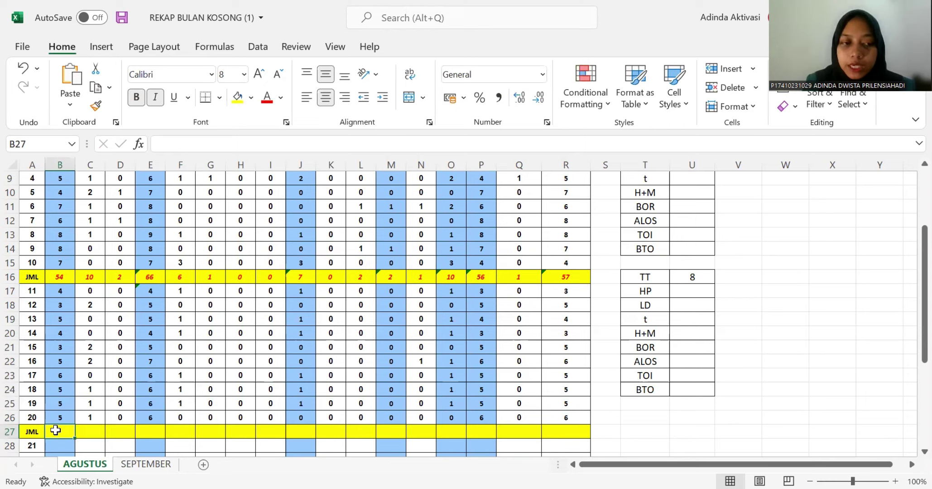
type("=")
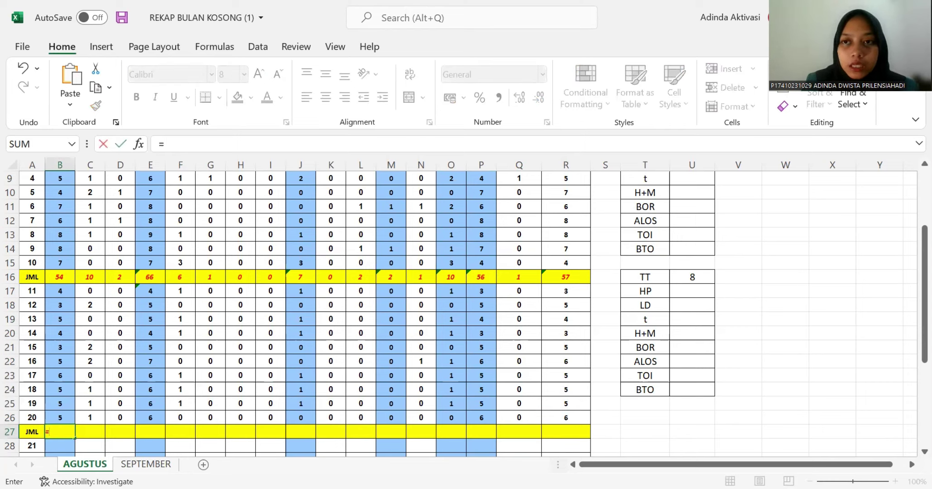
key("Escape")
key("alt+equal")
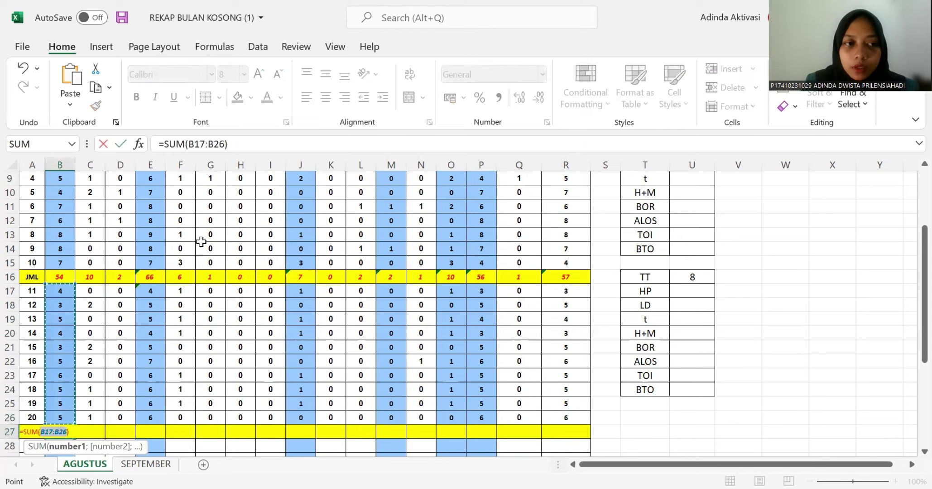
left_click(56, 294)
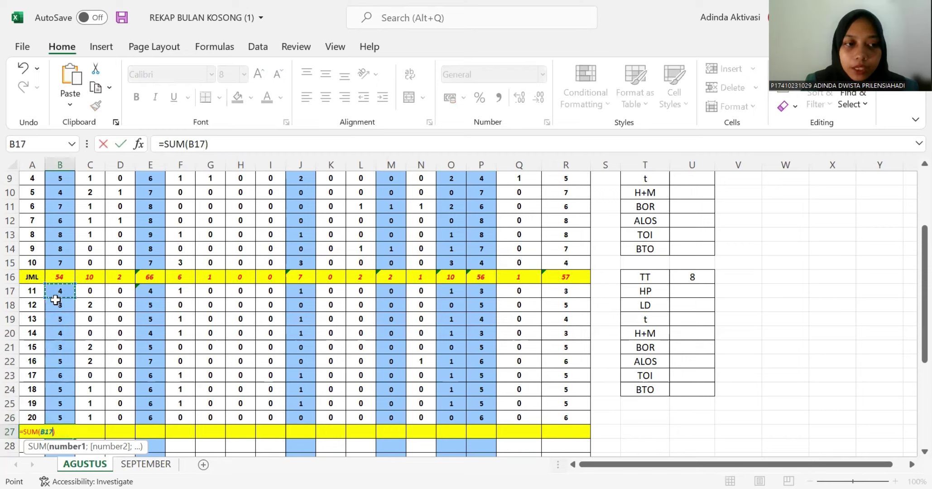
left_click(68, 416, "shift")
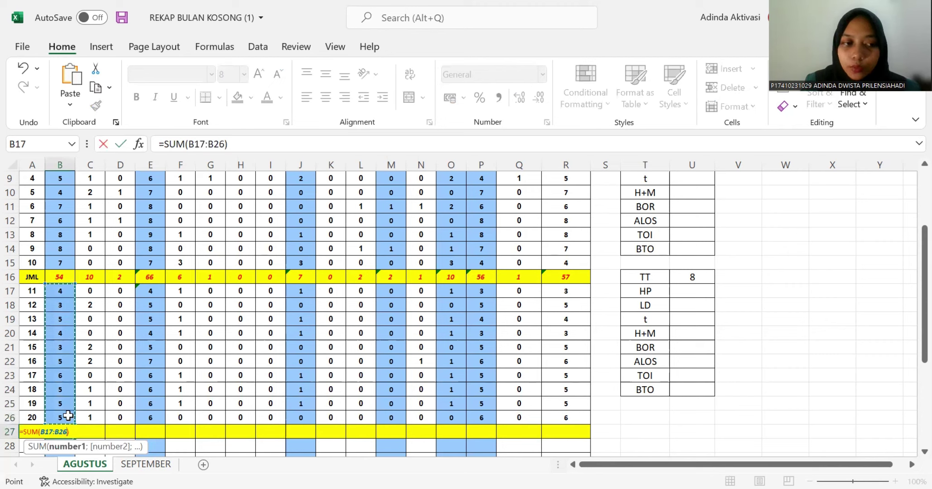
key("Return")
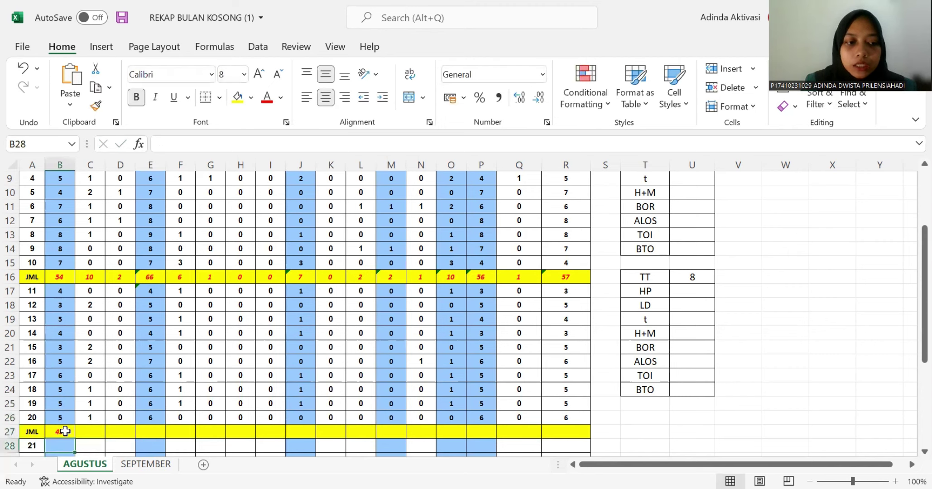
left_click(65, 431)
left_click_drag(74, 440, 581, 435)
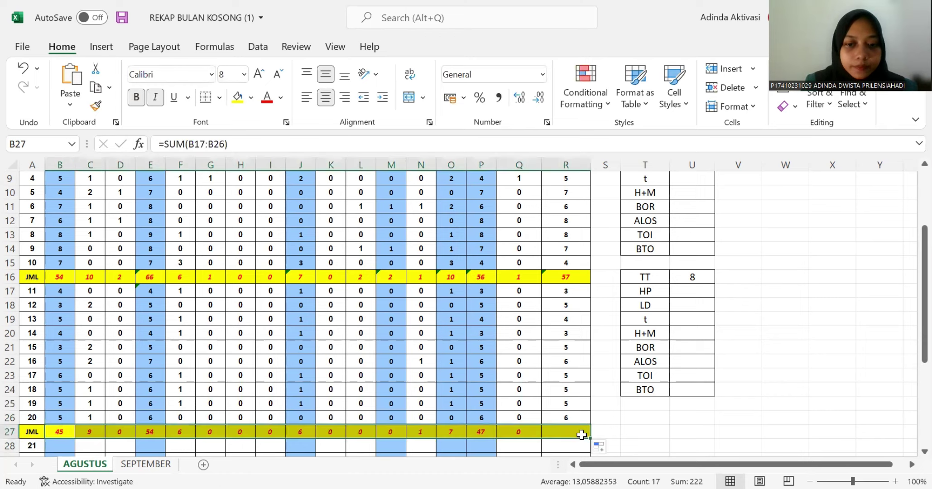
- Enter the day 21 incoming patients as 0 in columns C and D
scroll(581, 435, "down", 1)
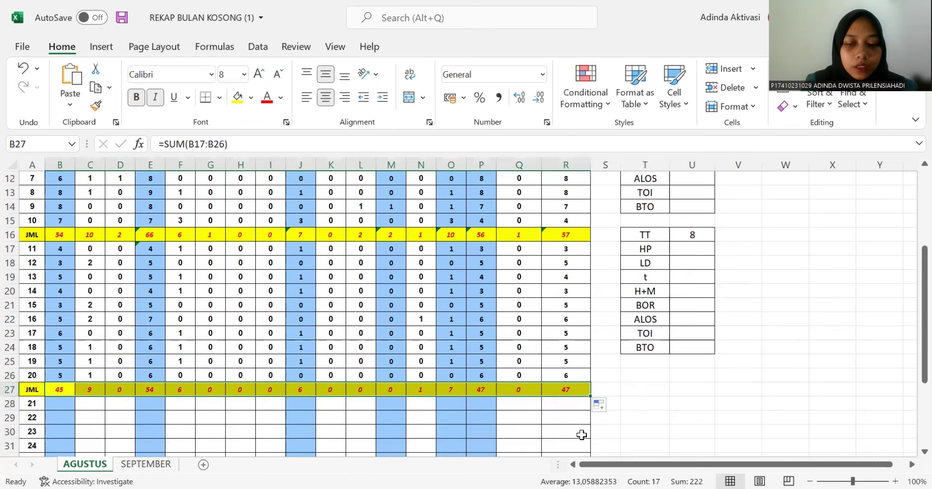
scroll(581, 435, "down", 1)
scroll(581, 435, "down", 1)
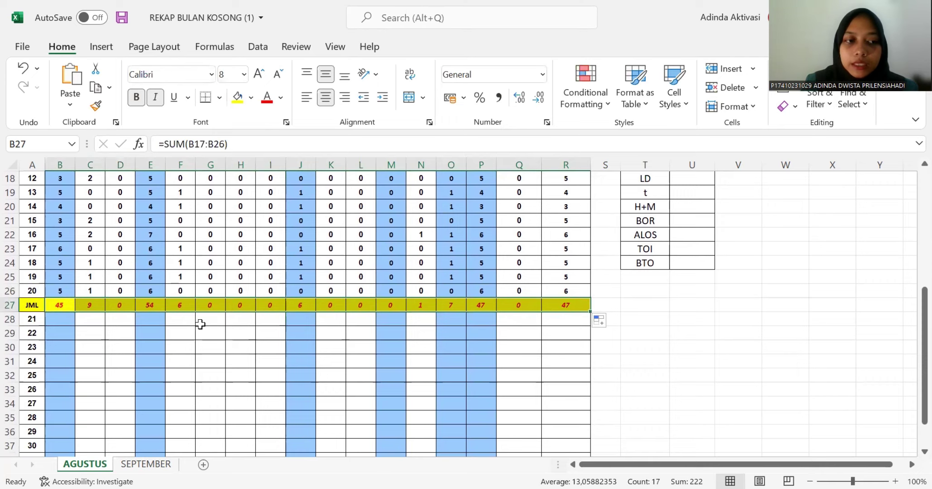
left_click(63, 319)
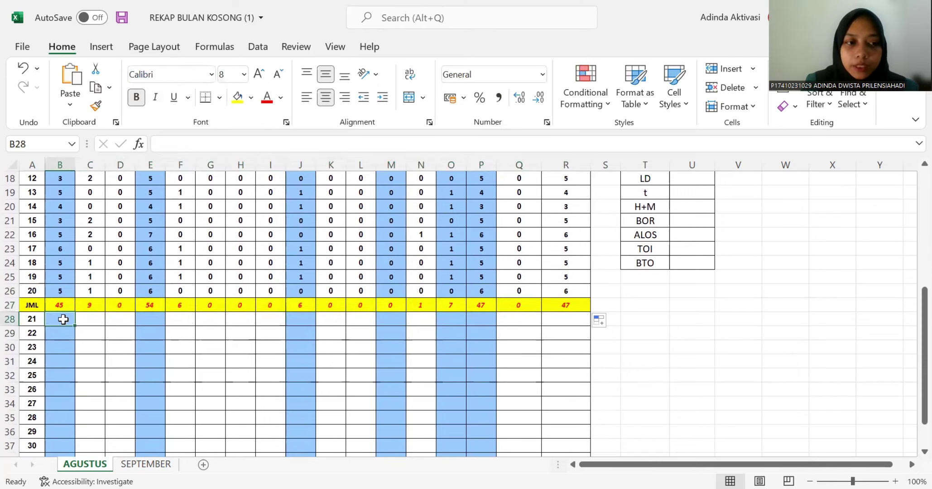
scroll(45, 274, "down", 1)
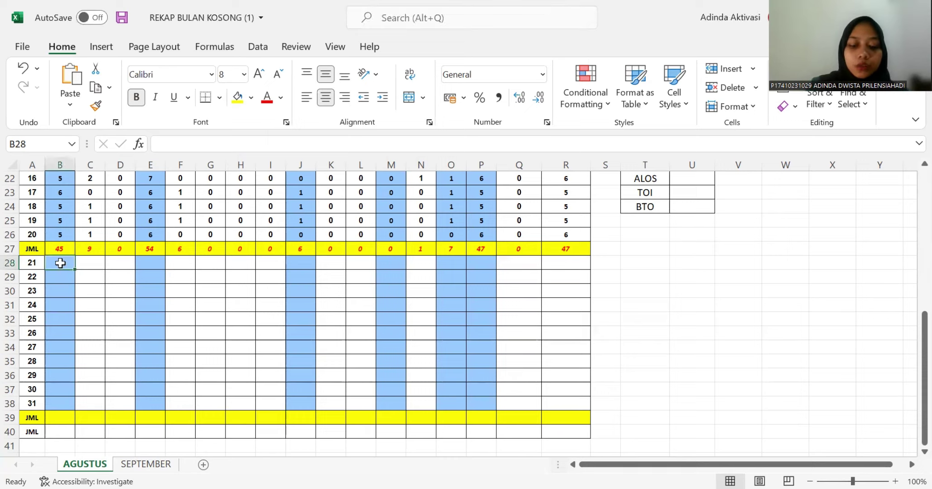
key("Tab")
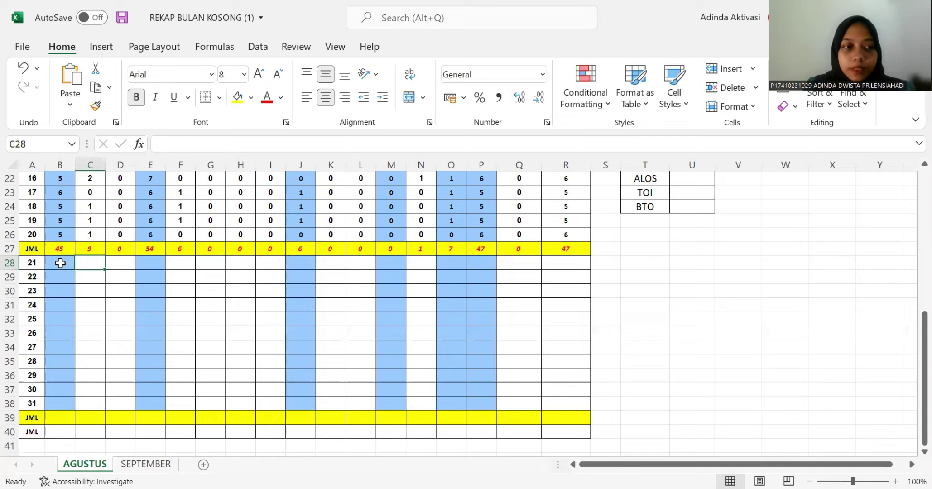
type("0")
key("Tab")
type("0")
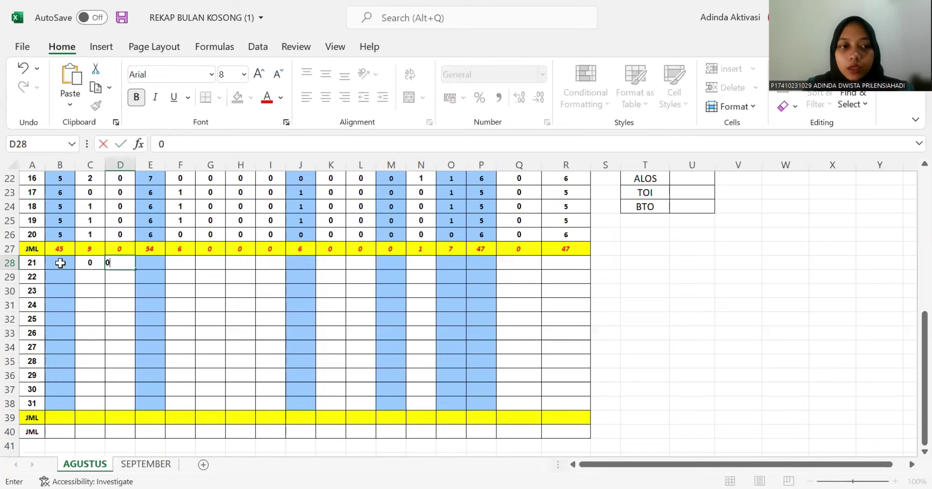
key("Tab")
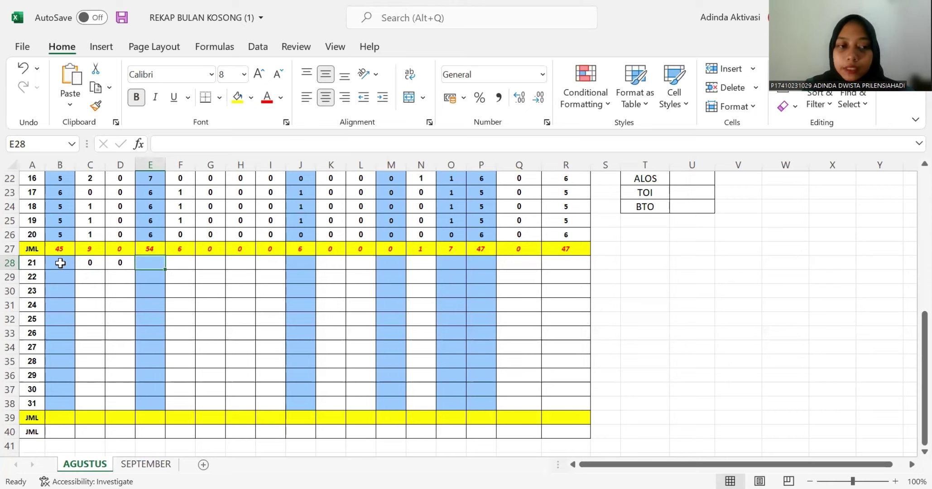
- Enter 6 in column B for day 21 and sum B28:D28 in column E
type("=")
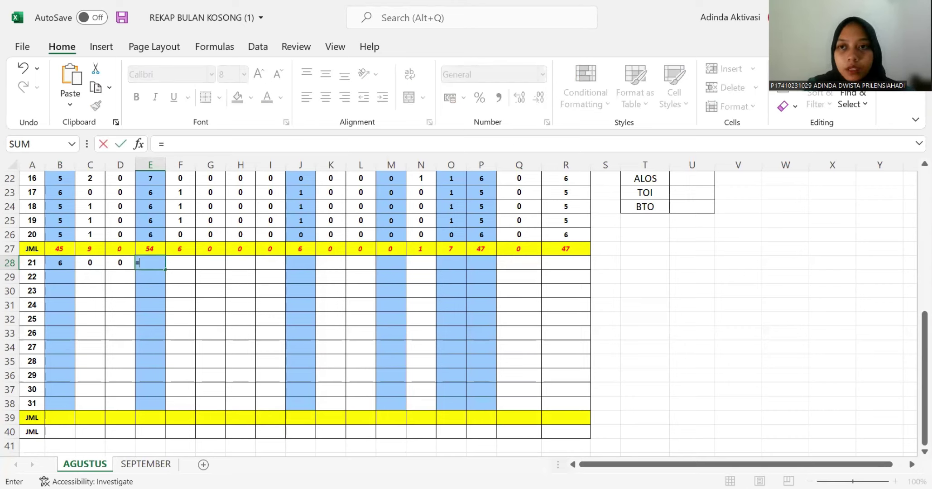
key("Escape")
key("alt+equal")
left_click(57, 262)
left_click_drag(86, 261, 110, 264)
key("Return")
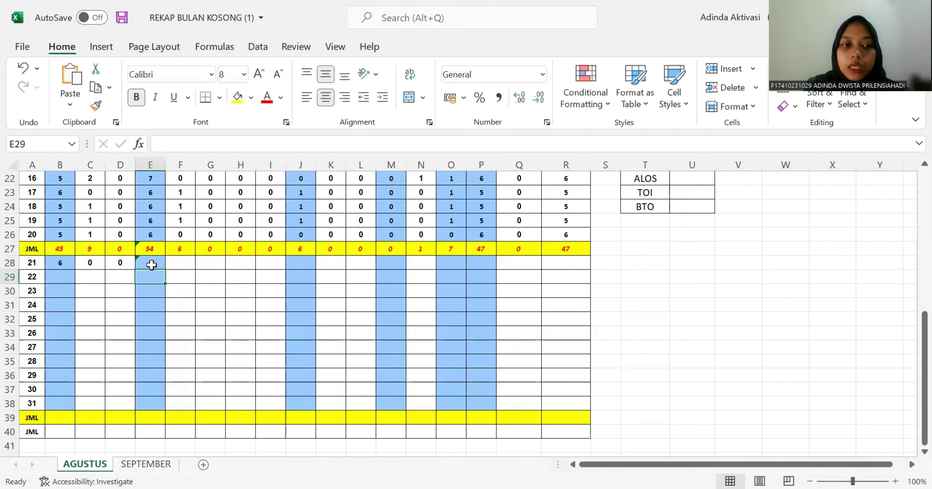
- Fill the column E total formula down through day 31 and enter 1, 0, 0, 0 for day 21 in columns F to I
left_click(151, 265)
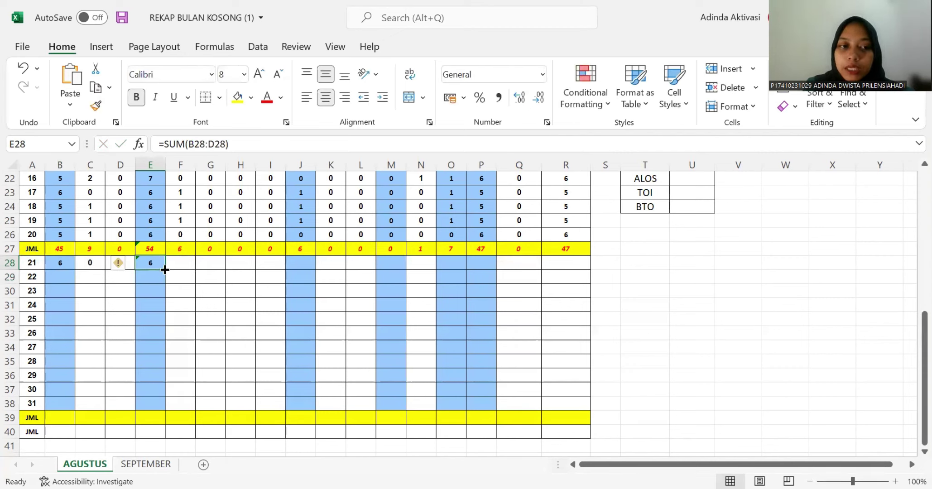
left_click_drag(164, 270, 156, 410)
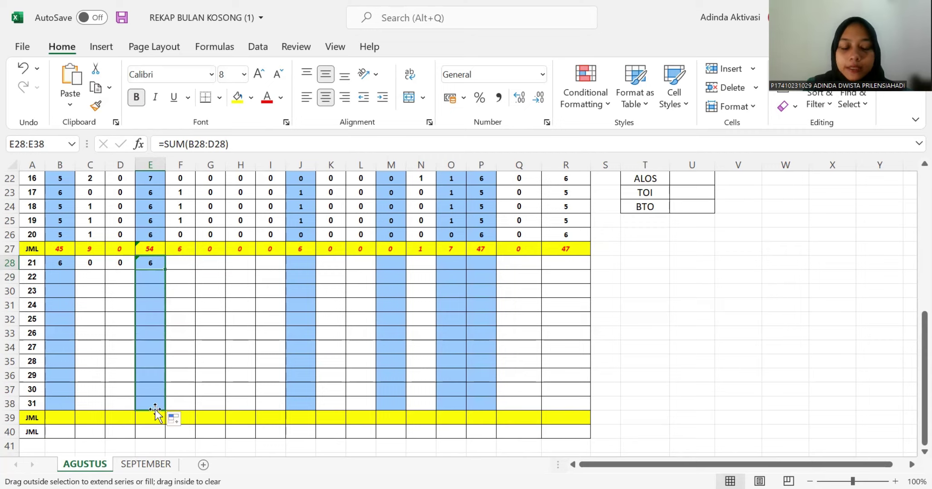
left_click(187, 266)
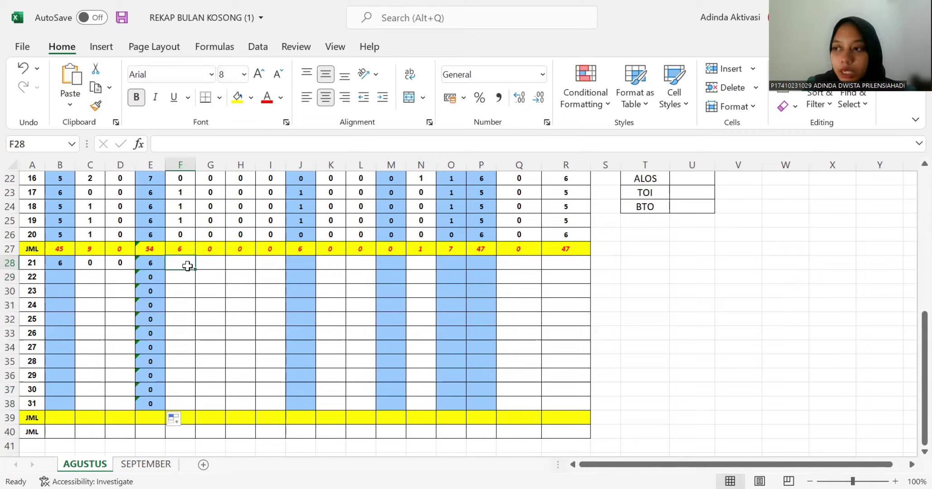
type("1")
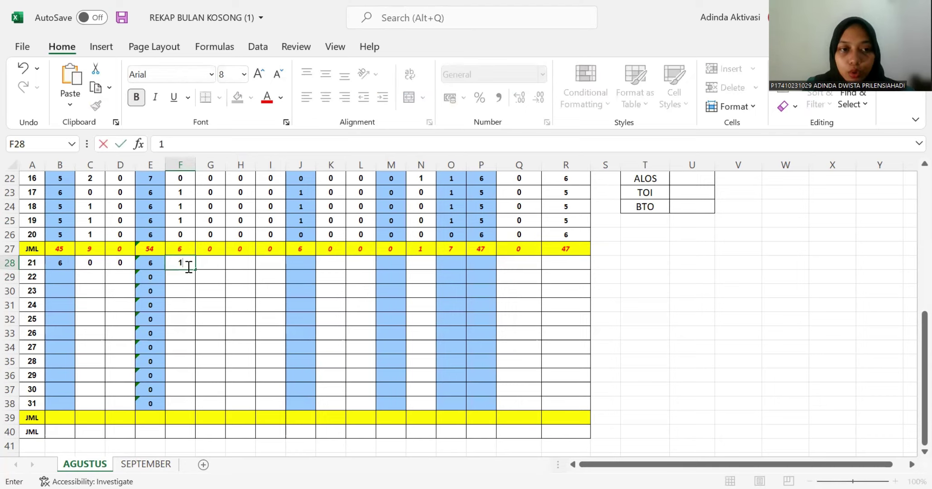
key("Tab")
type("0")
key("Tab")
type("0")
key("Tab")
type("0")
key("Tab")
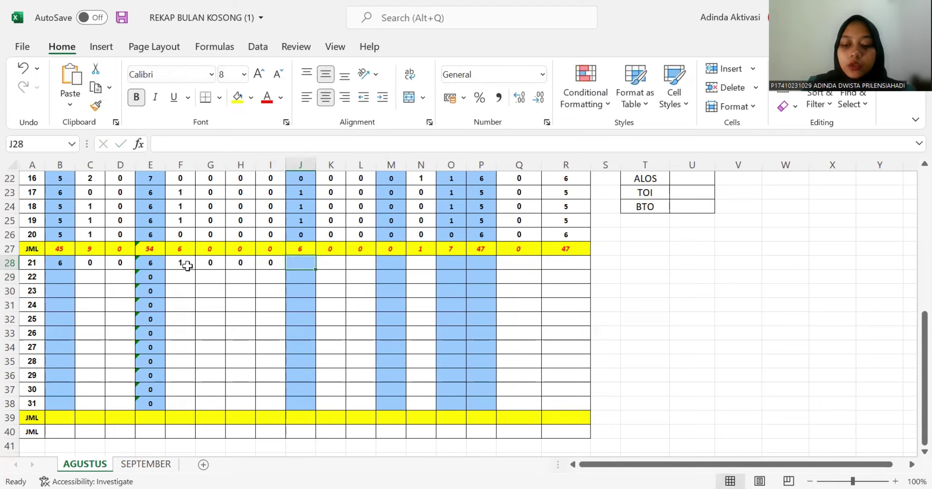
- Sum F28:I28 in column J for day 21 and fill the formula down through day 31
type("=")
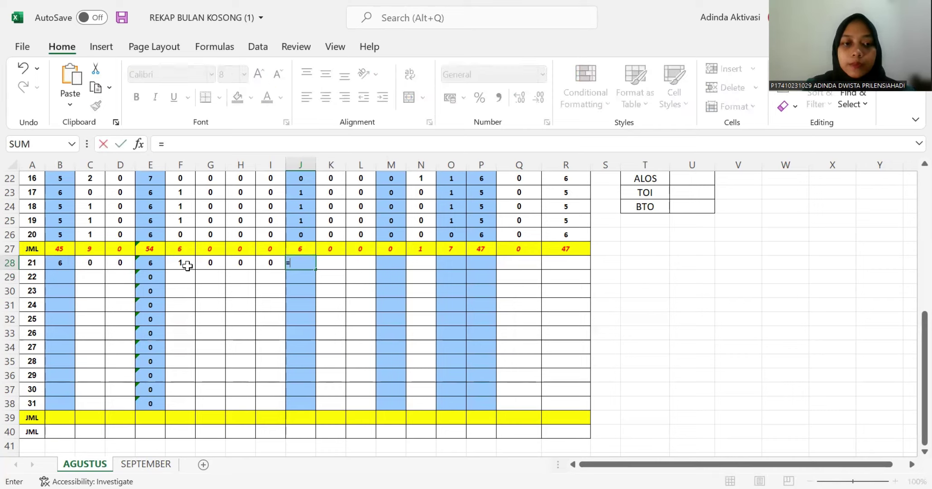
type("SUM(")
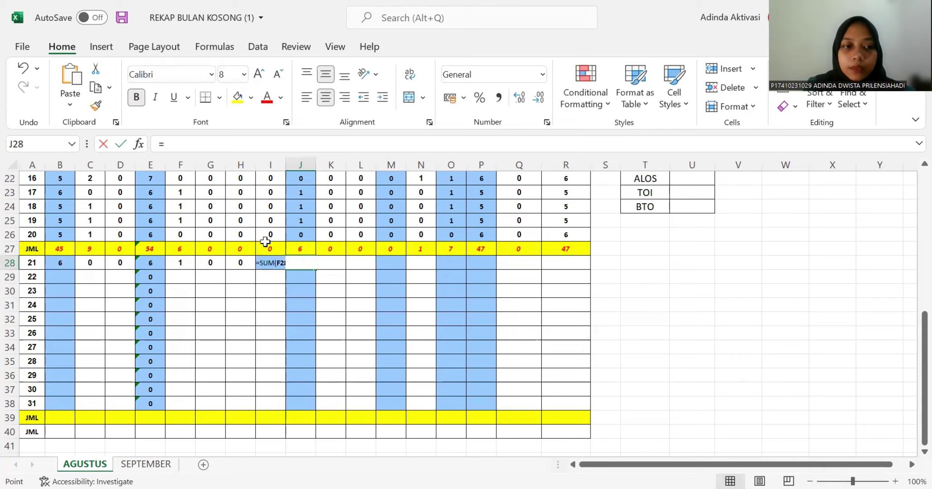
left_click_drag(180, 262, 312, 407)
key("Return")
left_click(302, 264)
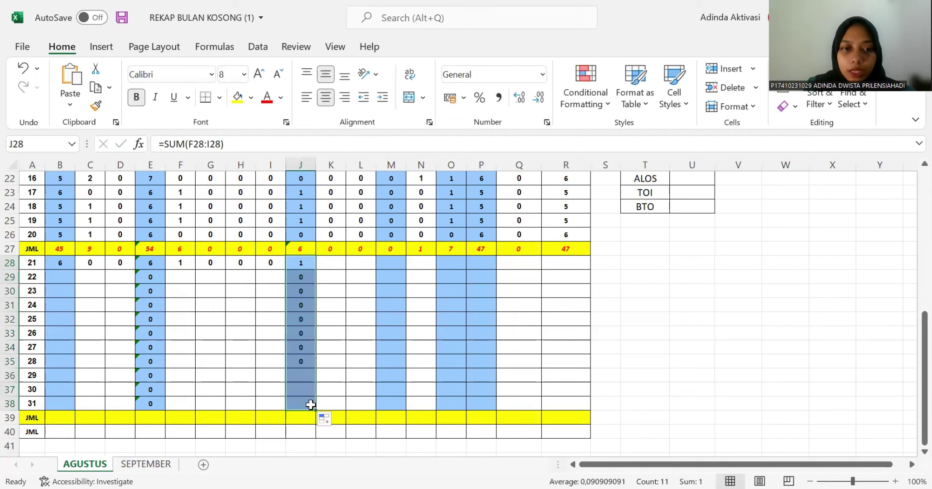
- Enter 0 for day 21 in columns K and L
left_click(341, 266)
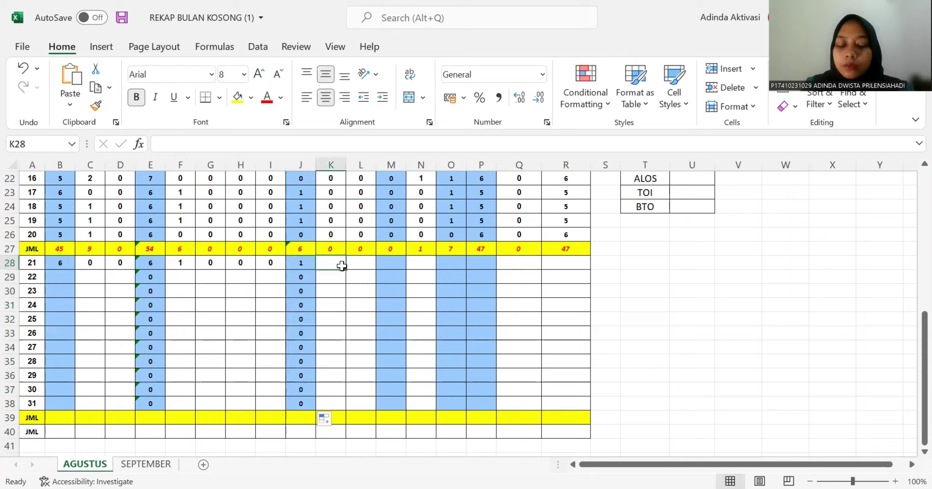
type("0")
key("Tab")
type("0")
key("Tab")
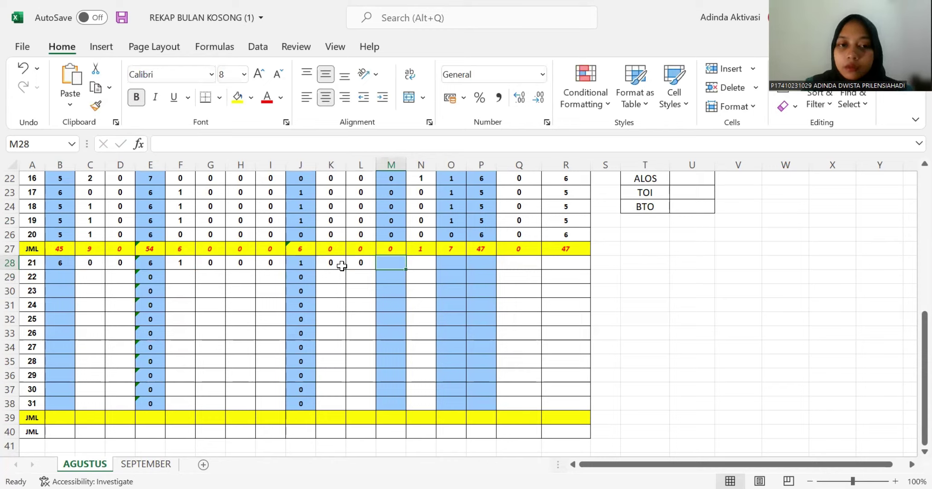
- Sum K28:L28 in column M for day 21 and fill the formula down through day 31
type("=")
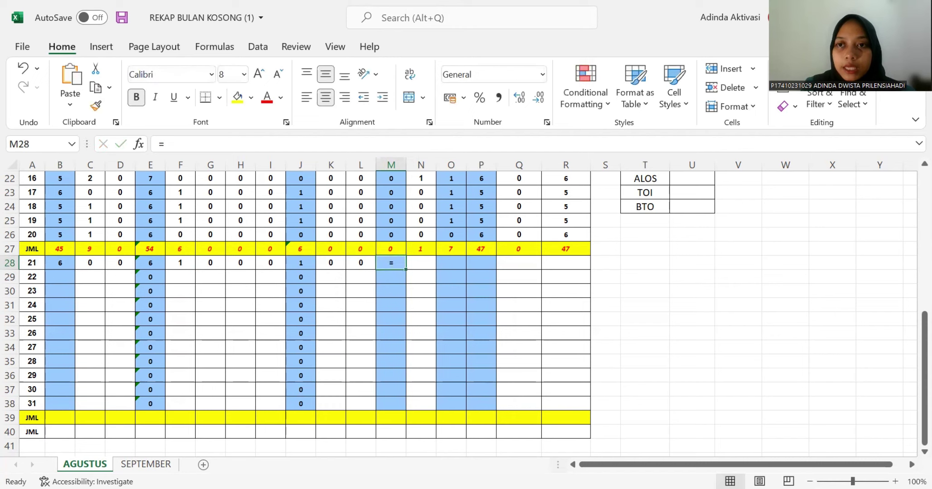
type("SUM(")
left_click(334, 263)
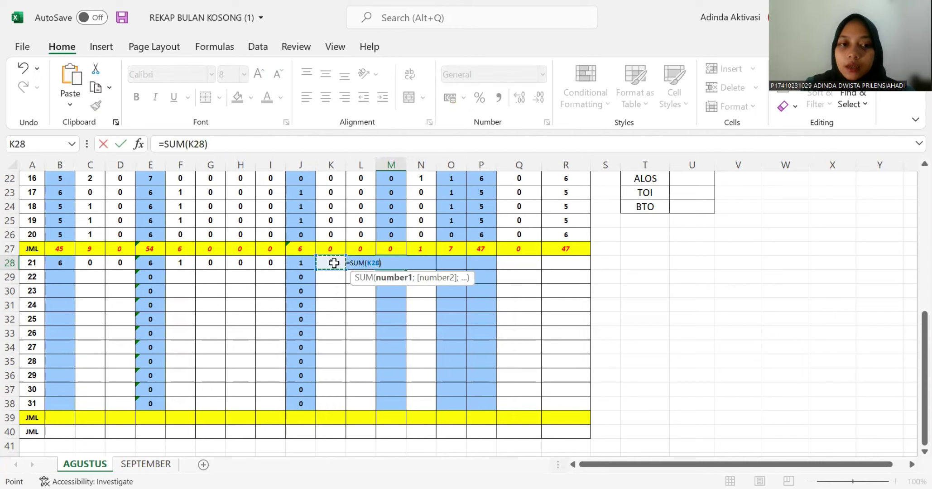
left_click_drag(334, 263, 360, 263)
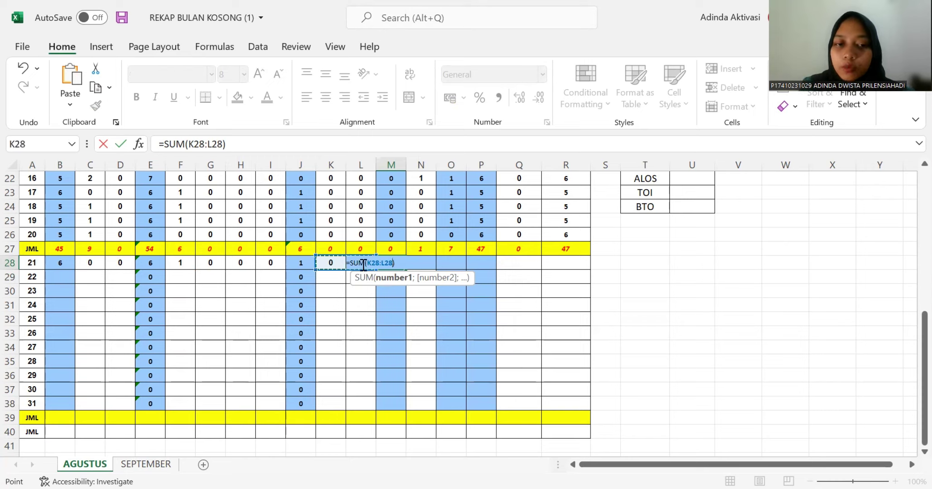
key("Return")
left_click(392, 264)
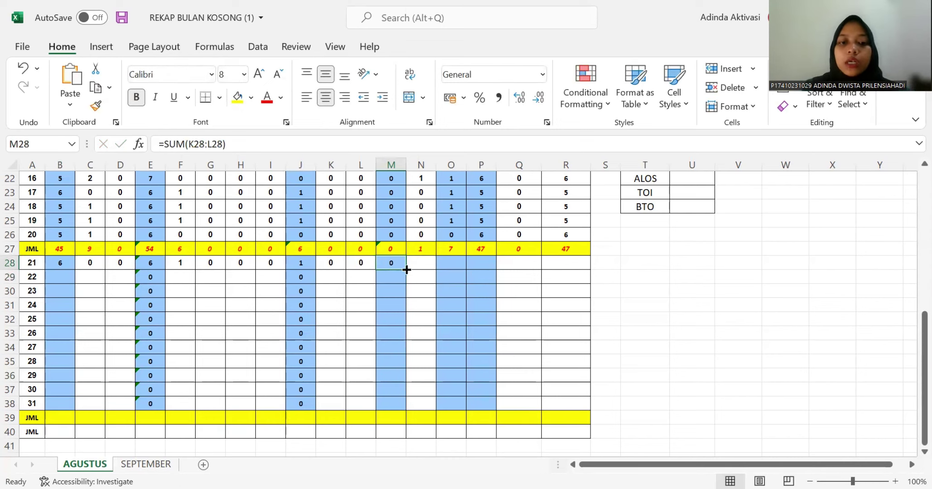
left_click_drag(406, 270, 408, 408)
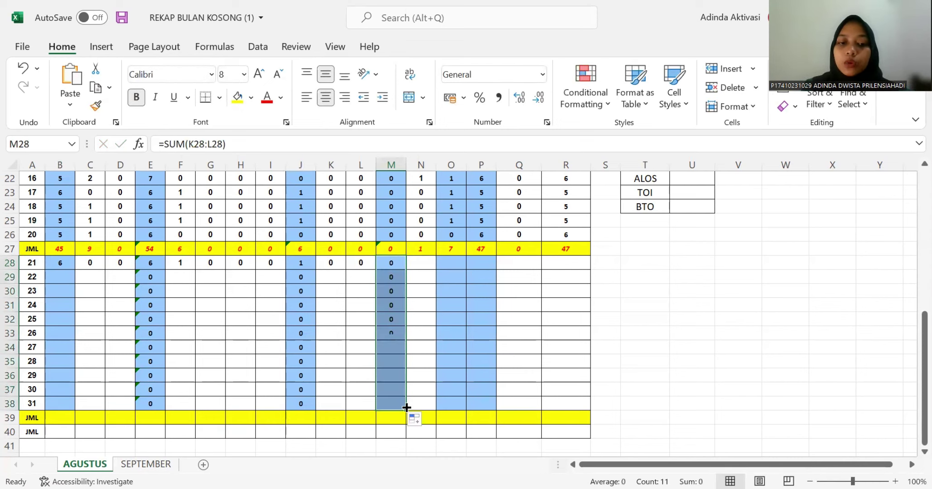
- Enter 1 in column N for day 21 and total J28+M28+N28 in column O, extending the formula through day 31
left_click(425, 261)
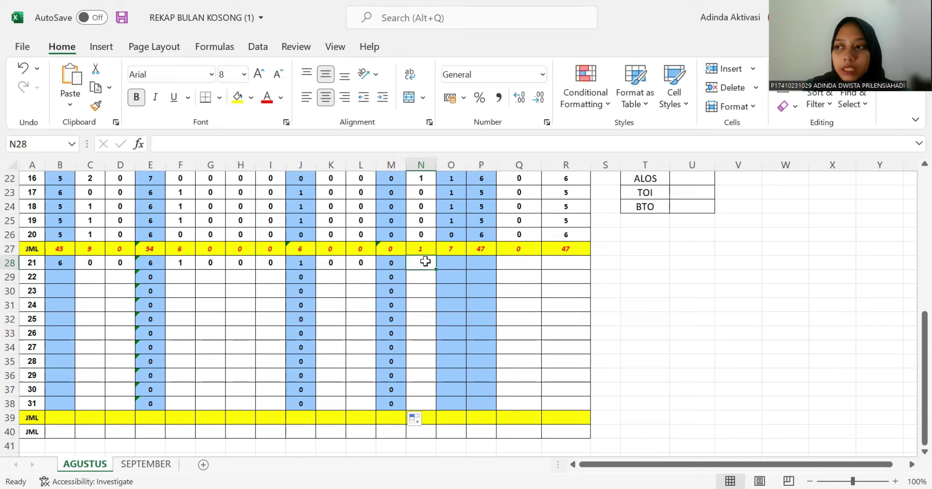
key("Right")
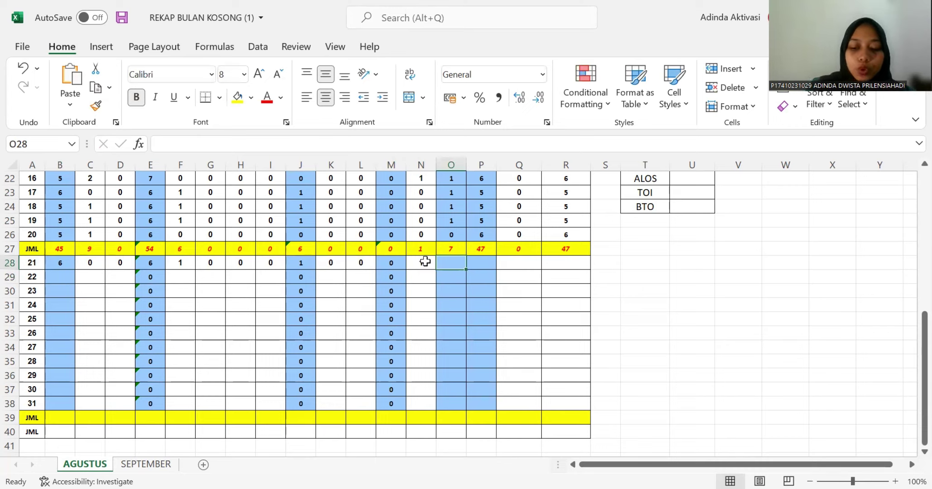
type("=")
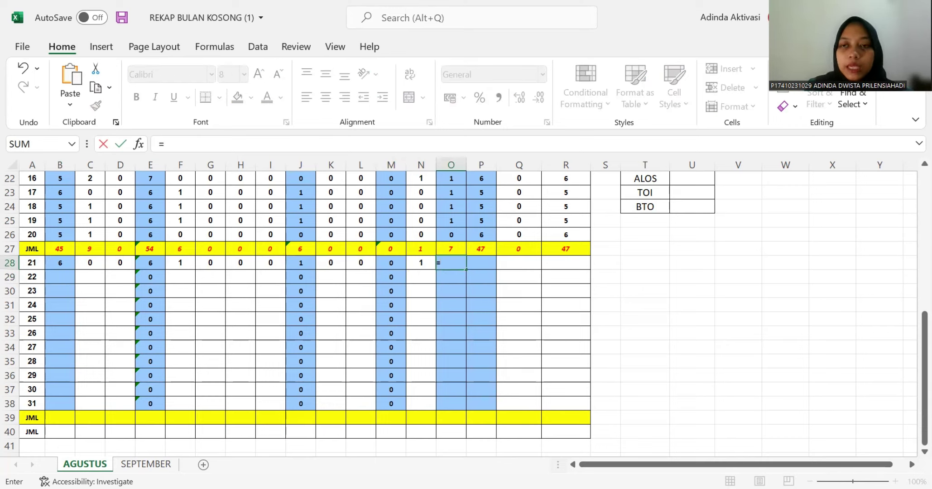
left_click(783, 69)
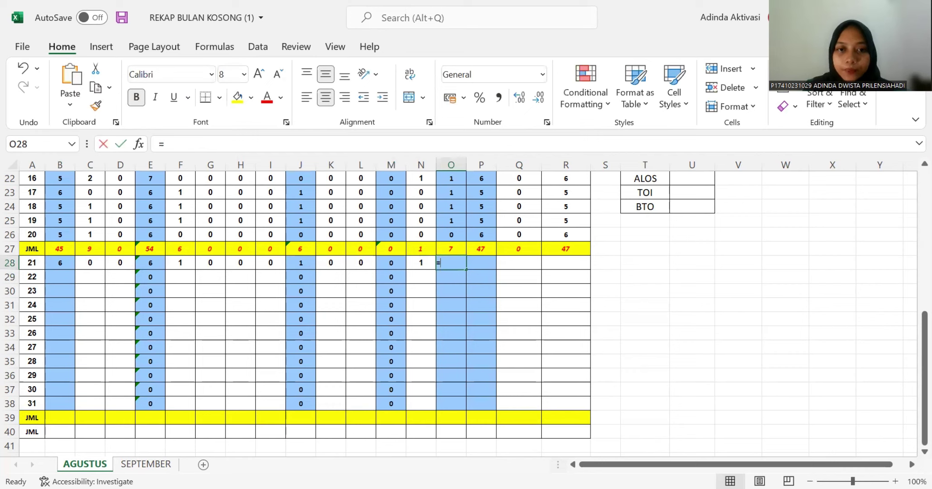
left_click(306, 261)
type("+")
left_click(394, 263)
type("+")
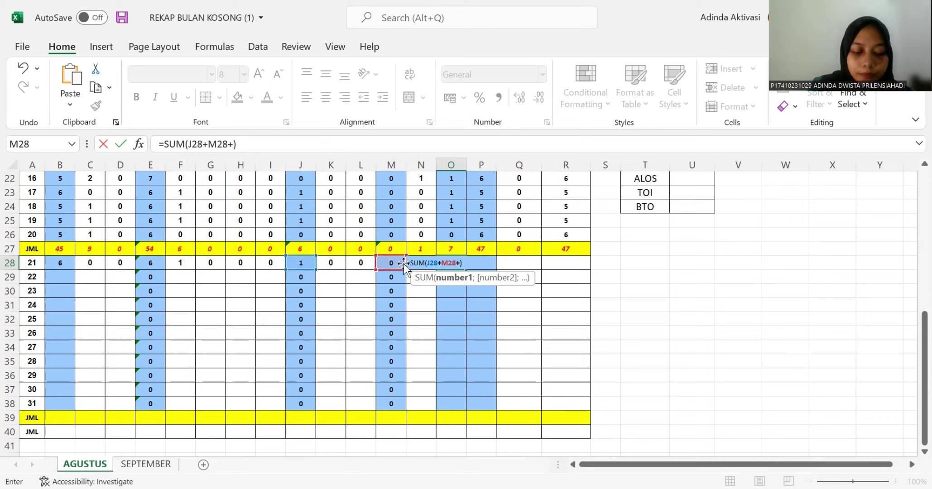
type("n28")
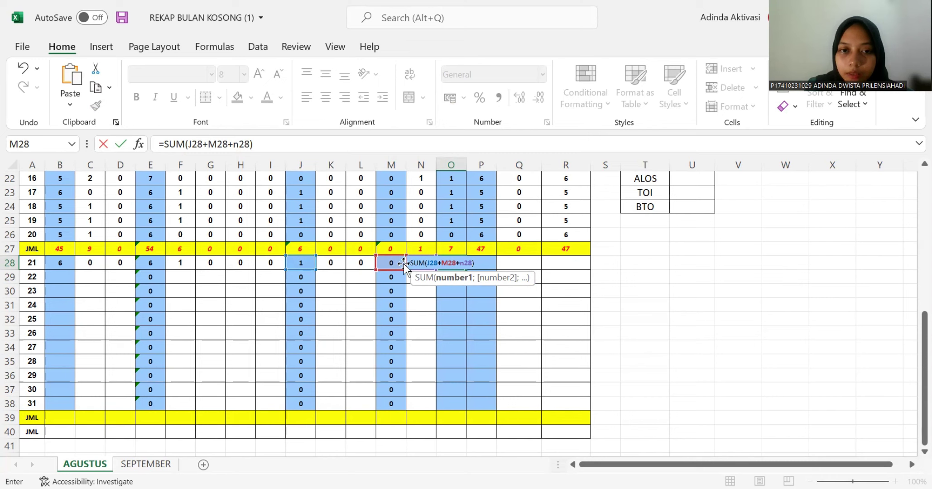
key("Return")
left_click(457, 262)
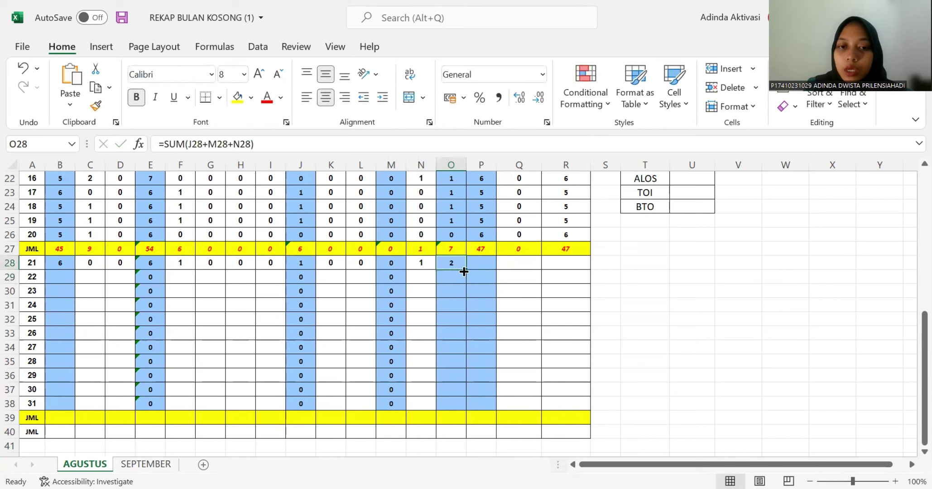
left_click_drag(465, 268, 460, 409)
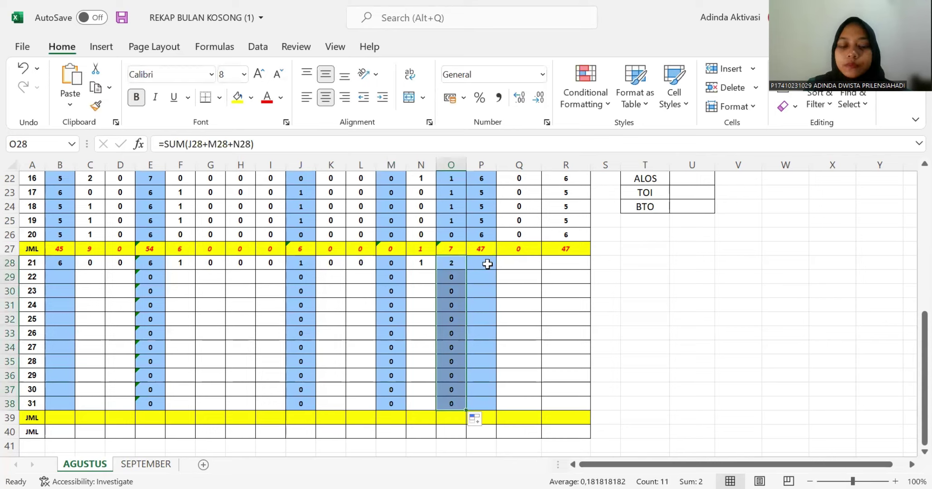
- Calculate E28-O28 with SUM in column P for day 21 and fill the formula down through day 31
left_click(487, 263)
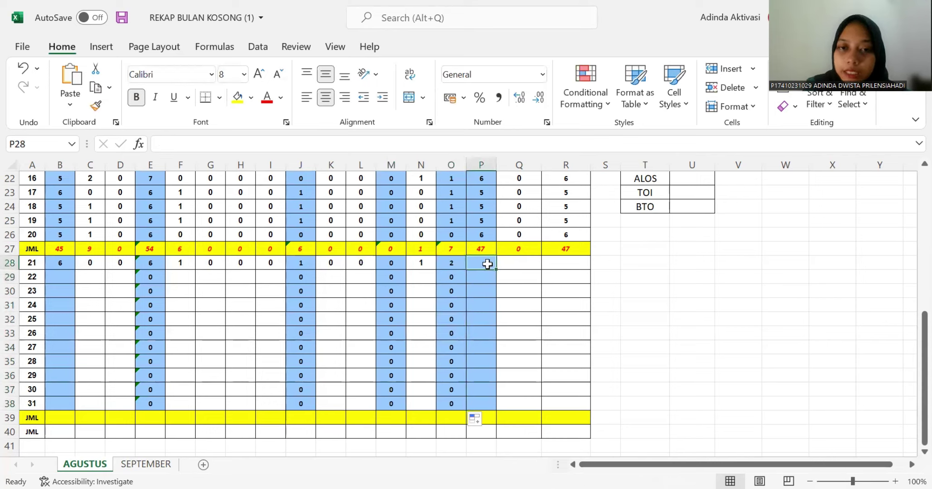
type("=")
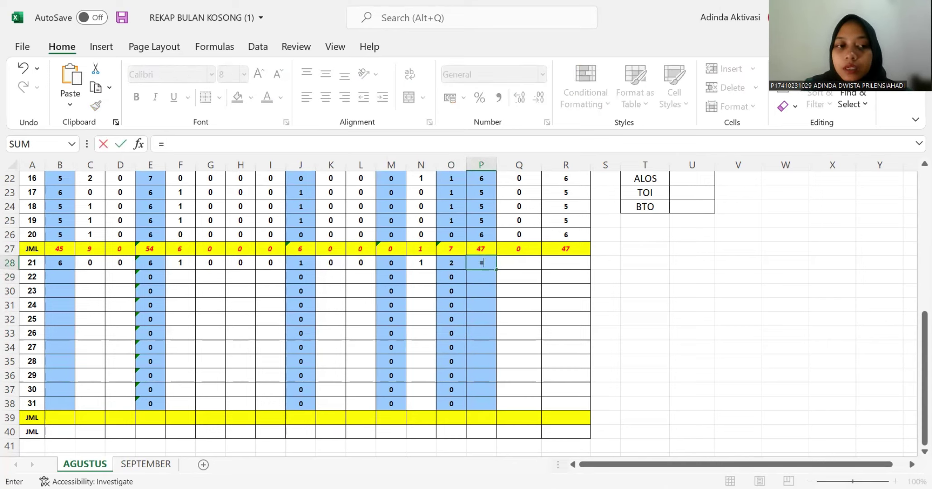
left_click(788, 69)
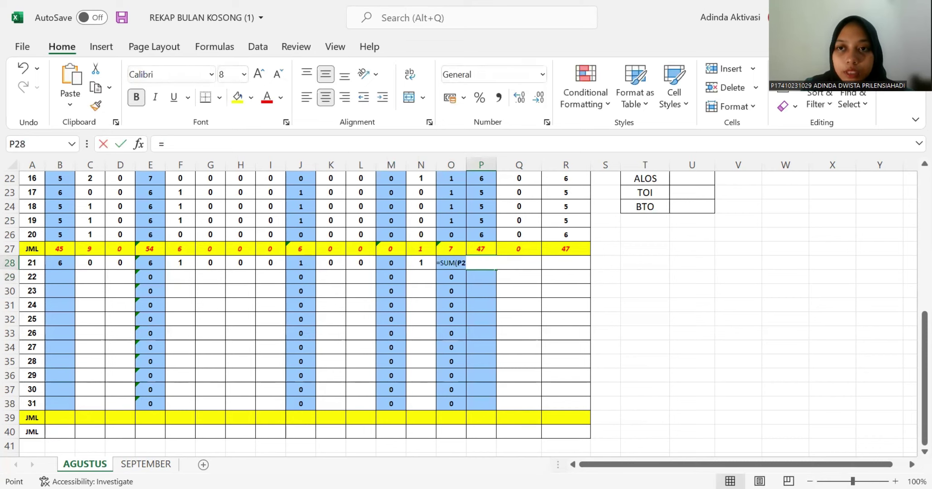
left_click(153, 267)
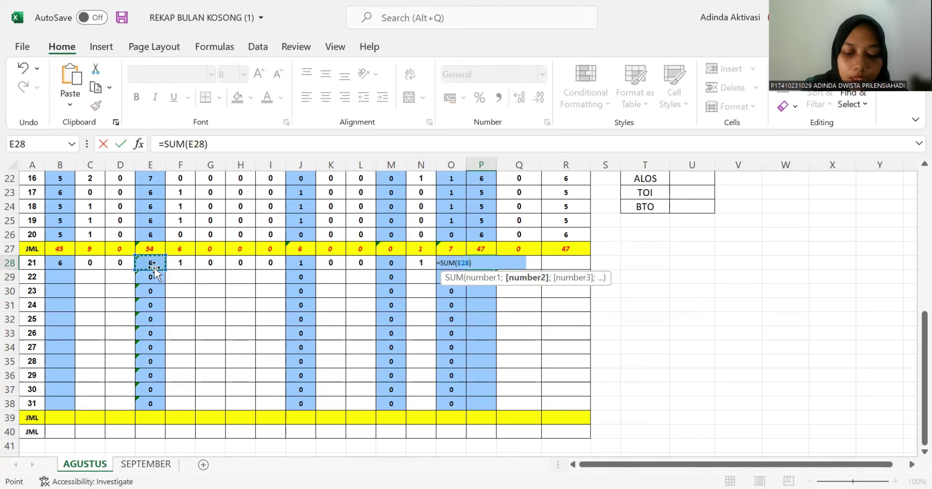
type("-")
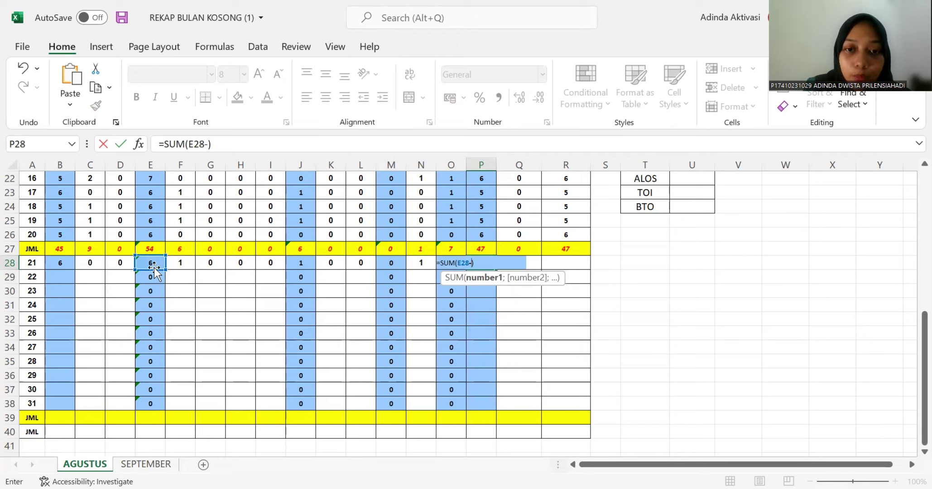
type("o")
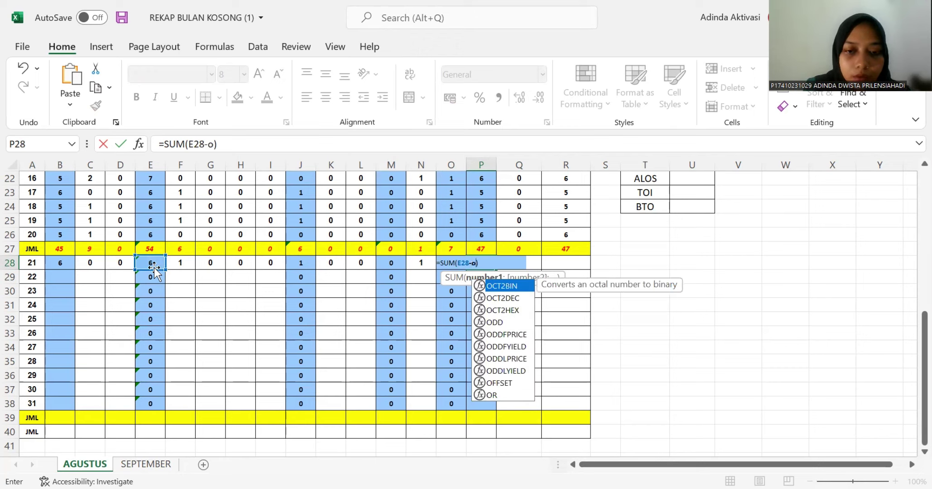
type("28")
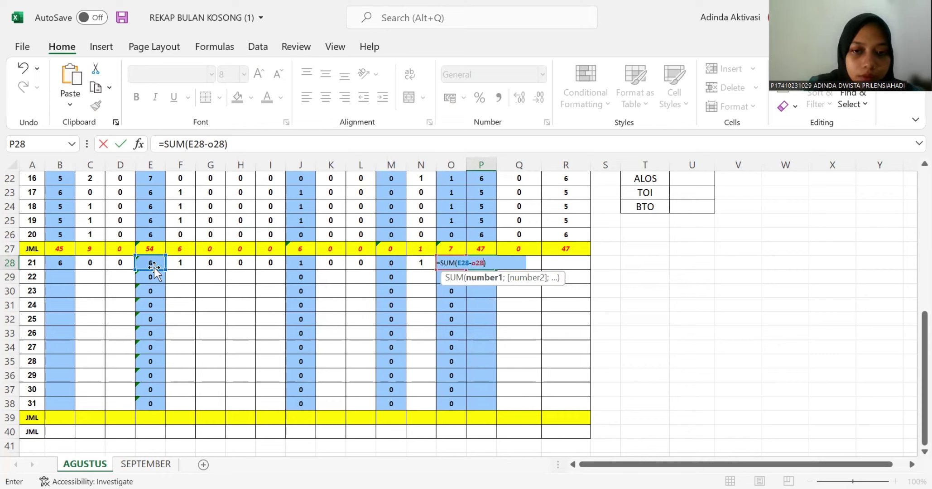
key("Return")
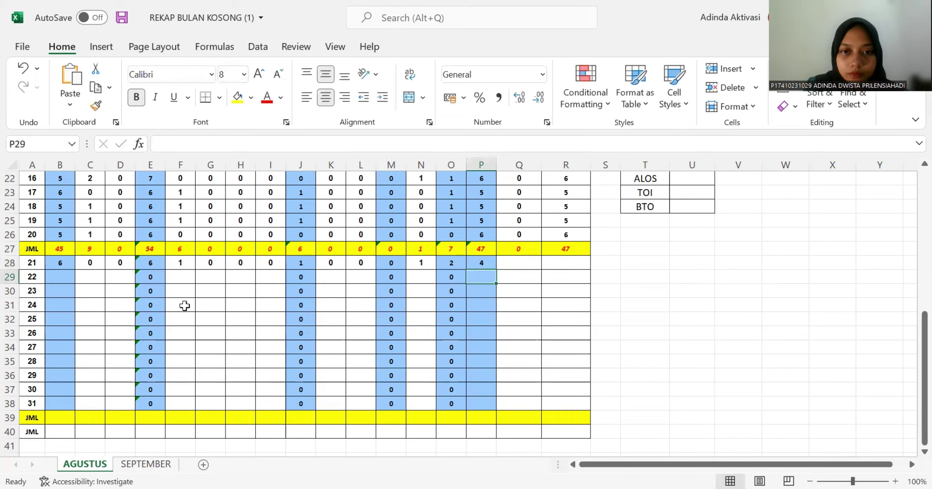
left_click(482, 263)
left_click_drag(494, 269, 491, 410)
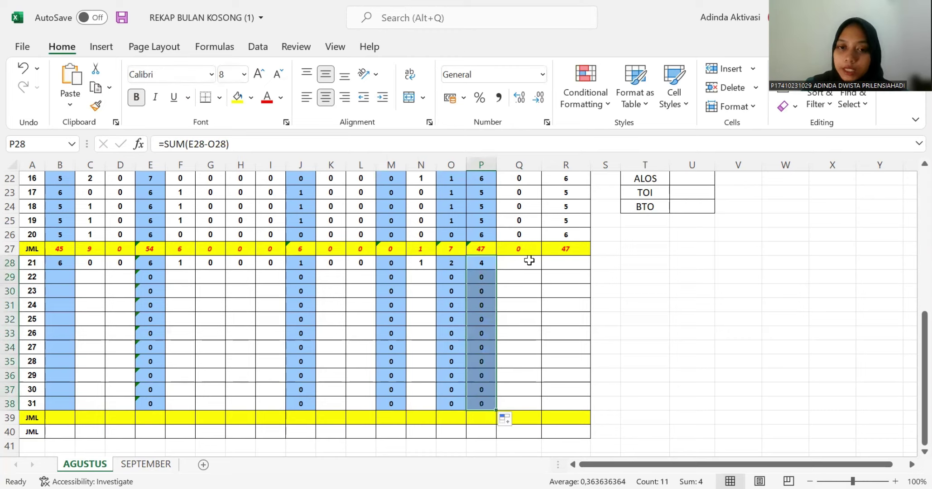
- Enter 0 in column Q for day 21
left_click(529, 264)
type("0")
key("Tab")
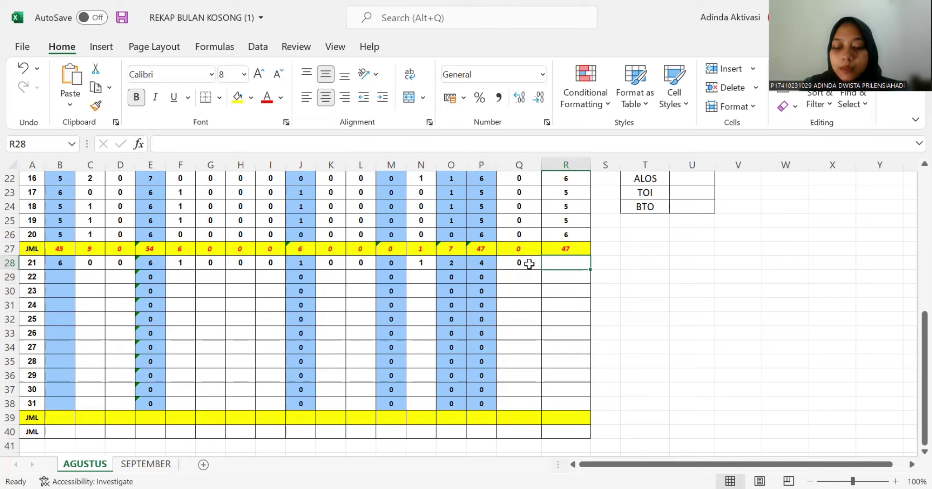
- Sum P28:Q28 in column R for day 21 and fill the formula down through day 31
type("=")
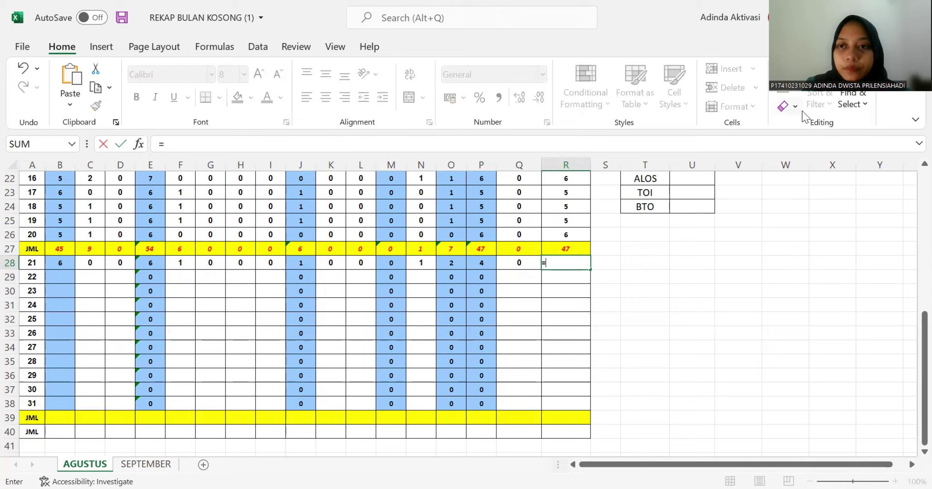
type("SUM(")
left_click_drag(481, 262, 515, 264)
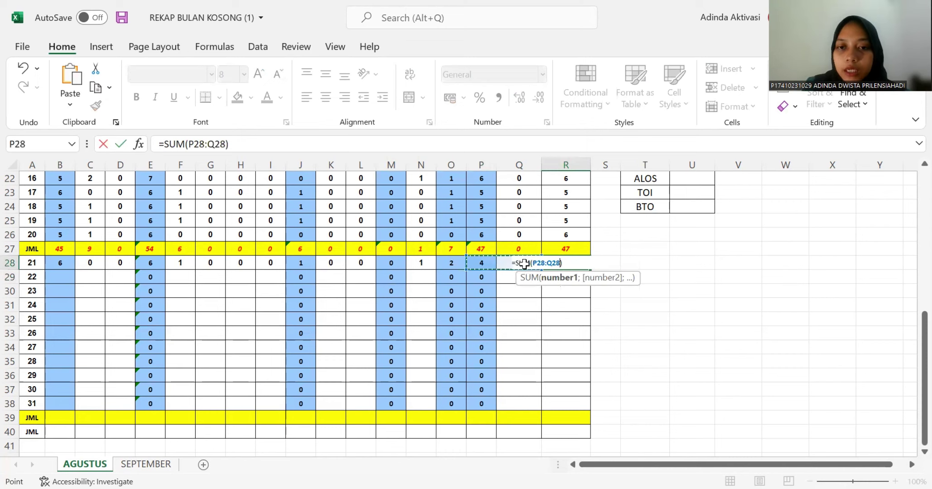
key("Return")
left_click_drag(592, 271, 580, 407)
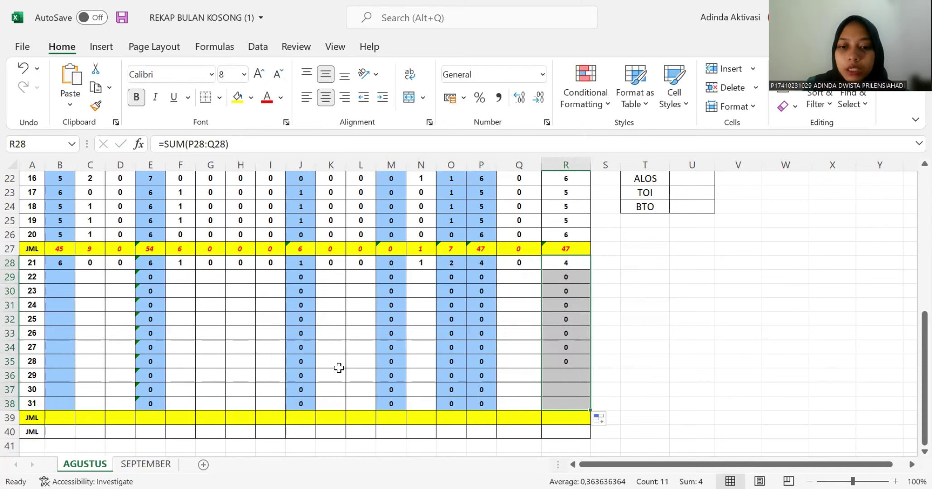
- Set column B for day 22 to =P28 and fill the formula down through day 31
left_click(50, 277)
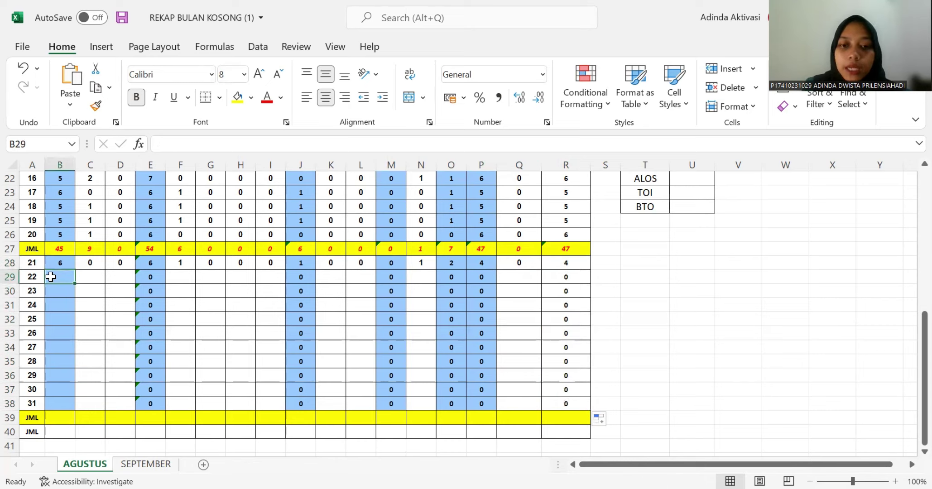
type("=")
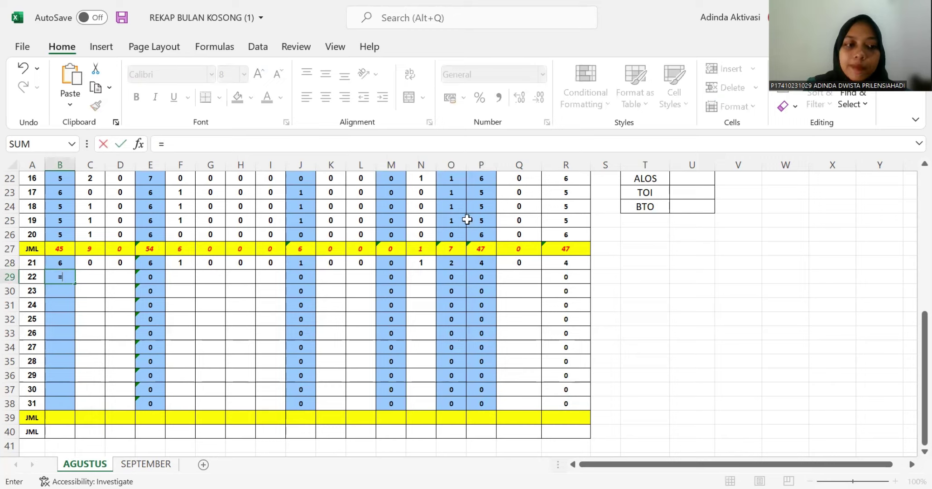
left_click(485, 262)
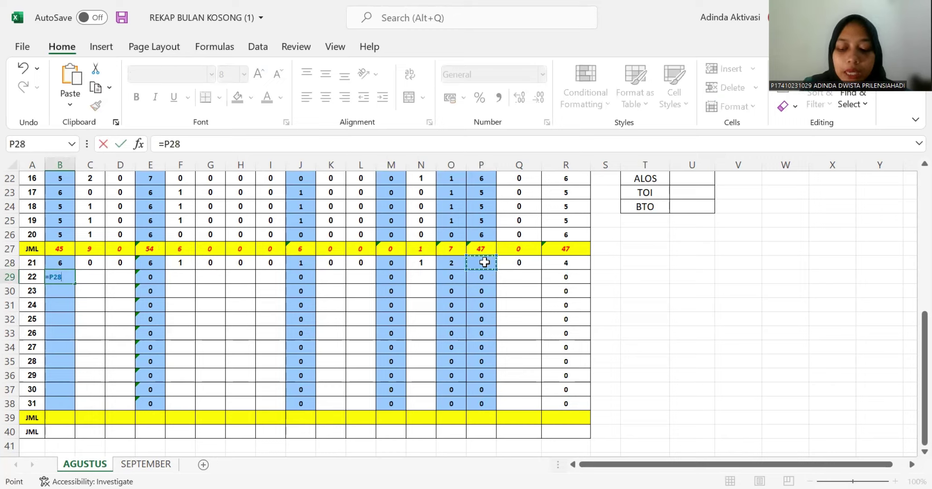
key("Return")
left_click(63, 275)
left_click_drag(75, 284, 71, 405)
- Enter 3 in column C for day 22 and 0 in columns D, F to I, K, L, N and Q
left_click(94, 277)
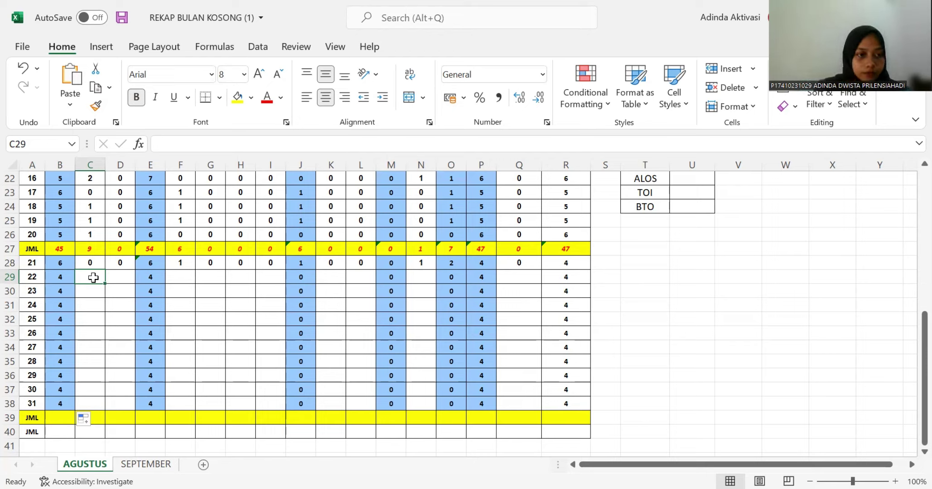
key("Tab")
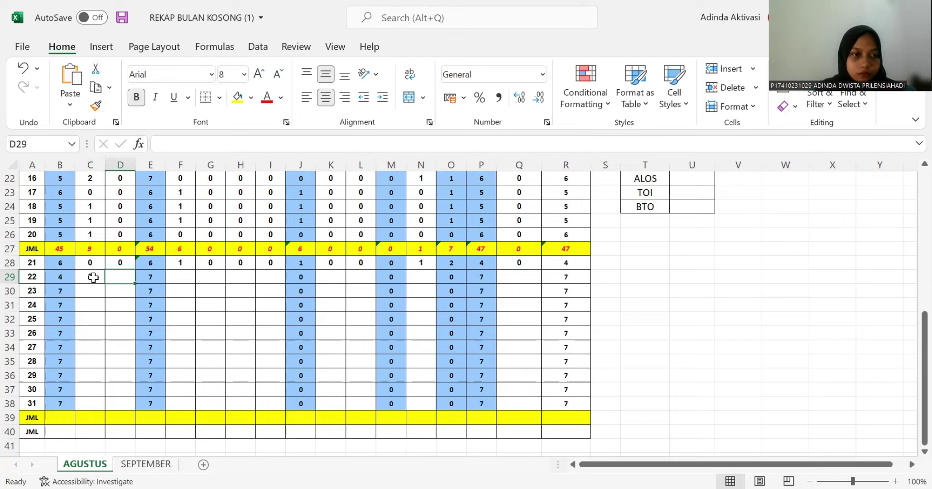
type("0\t\t0\t0\t0\t0")
key("shift+Tab")
type("0\t0\t\t0\t\t\t0")
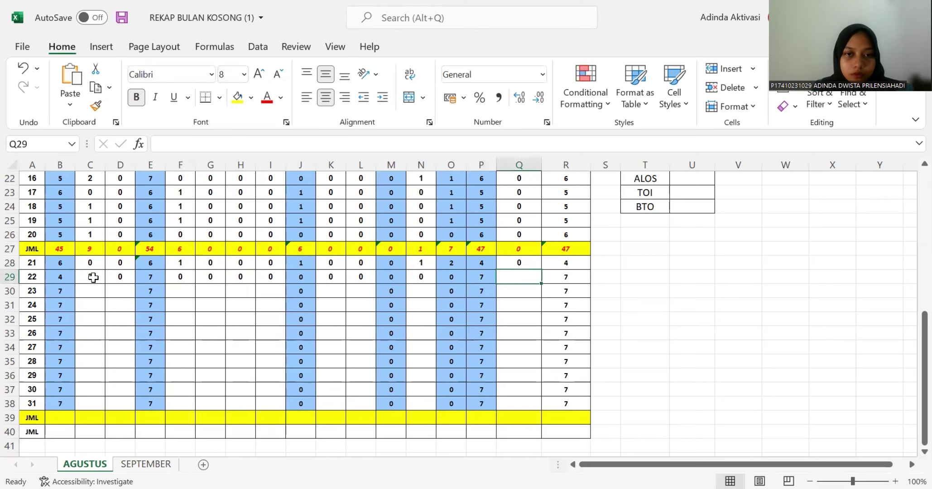
key("Tab")
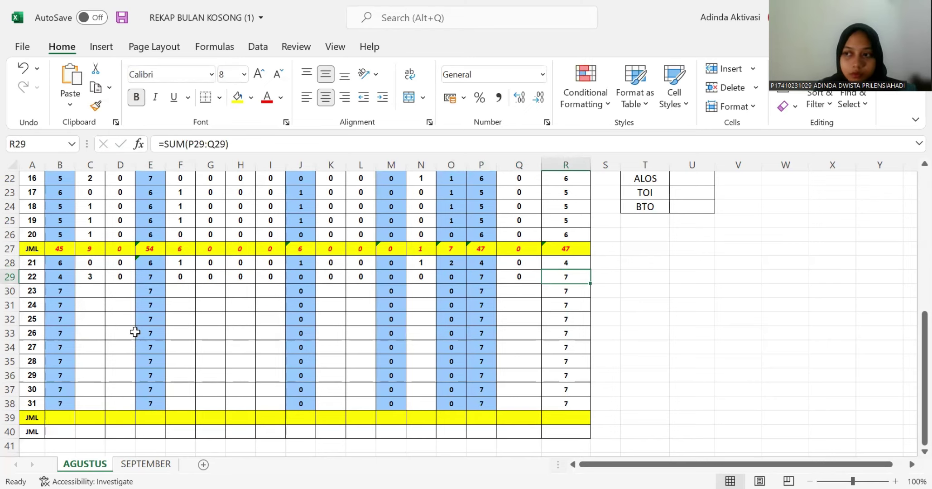
- Enter 1 in columns C and D and 2 in column F for day 23
left_click(81, 295)
type("1")
key("Tab")
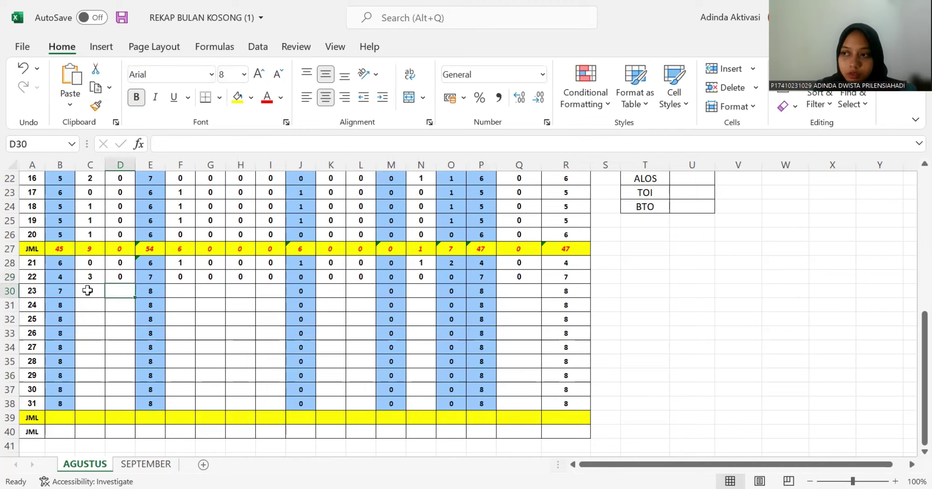
type("1")
key("Tab")
key("Tab")
type("2")
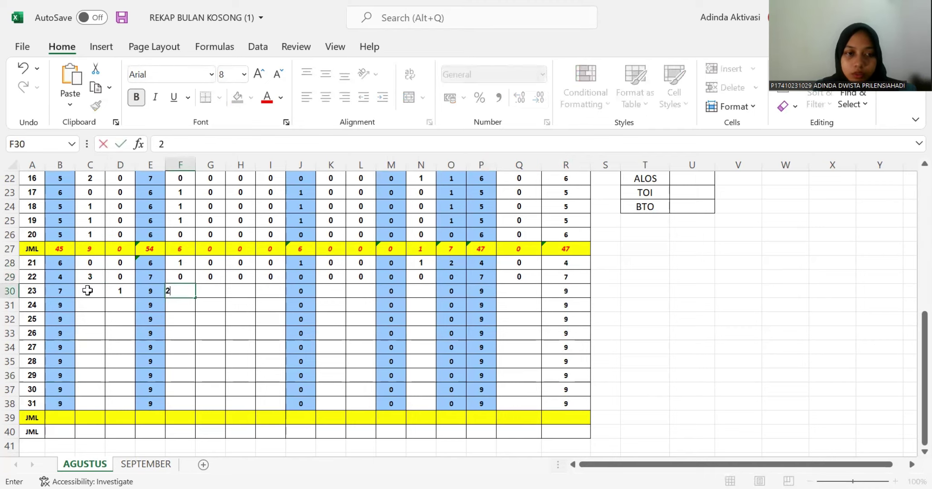
key("Tab")
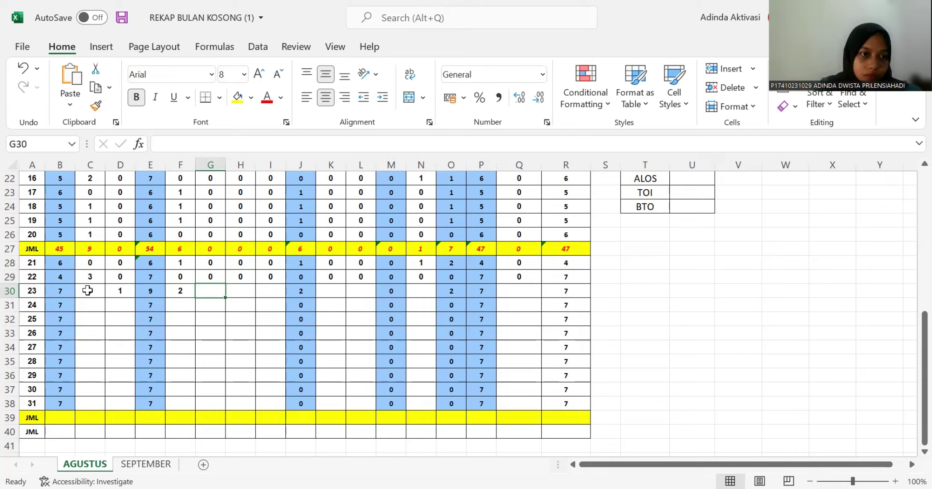
- Enter 0 in columns G to I, K, L, N and Q for day 23
type("0")
key("Tab")
type("0\t0")
key("Tab")
key("Tab")
type("0")
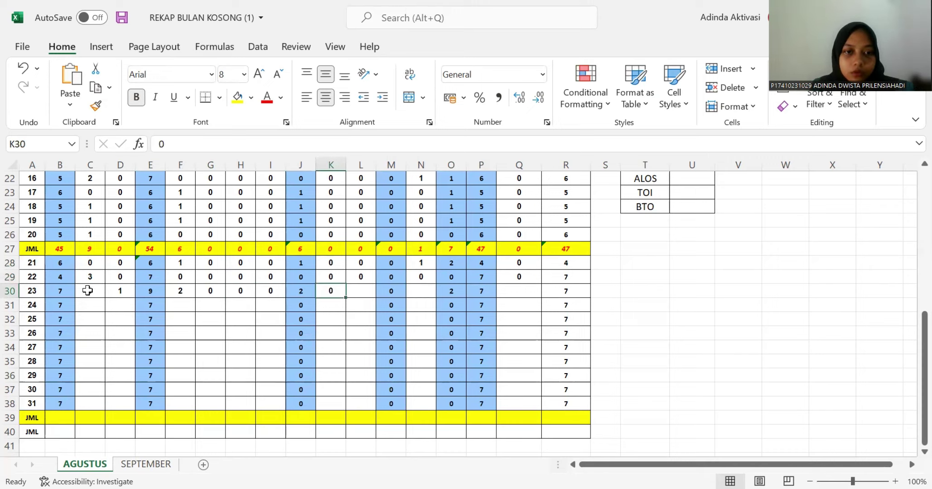
type("\t0")
key("Tab")
key("Tab")
type("0")
key("Tab")
key("Tab")
key("Tab")
type("0")
- Enter 1 in column C, 0 in column D and 1 in column F for day 24
left_click(91, 306)
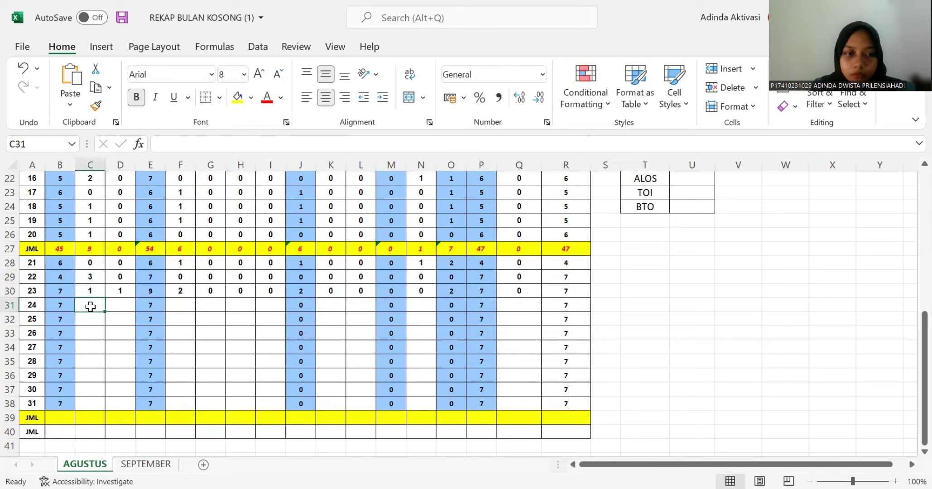
type("1")
key("Tab")
type("0")
key("Tab")
key("Tab")
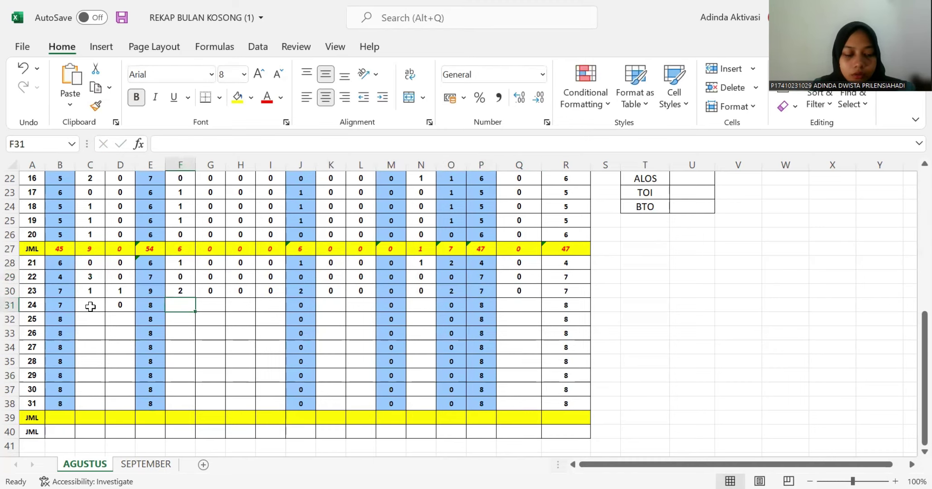
type("1")
key("Tab")
- Enter 0 in columns G to I, K, L, N and Q for day 24
type("0")
key("Tab")
type("0")
key("Tab")
type("0")
key("Tab")
key("Tab")
type("0")
key("Tab")
type("0")
key("Tab")
key("Tab")
type("0")
key("Tab")
key("Tab")
key("Tab")
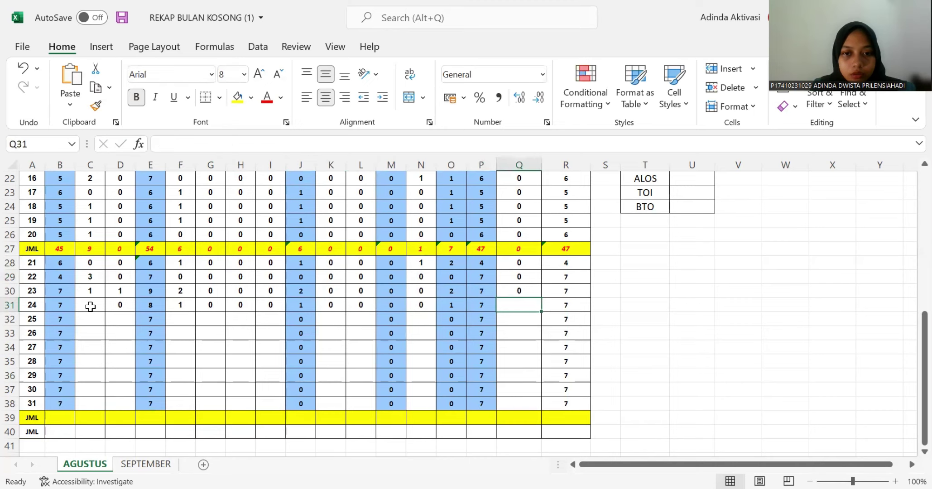
type("0")
- Enter 0 in columns C and D and 2 in column F for day 25
left_click(88, 318)
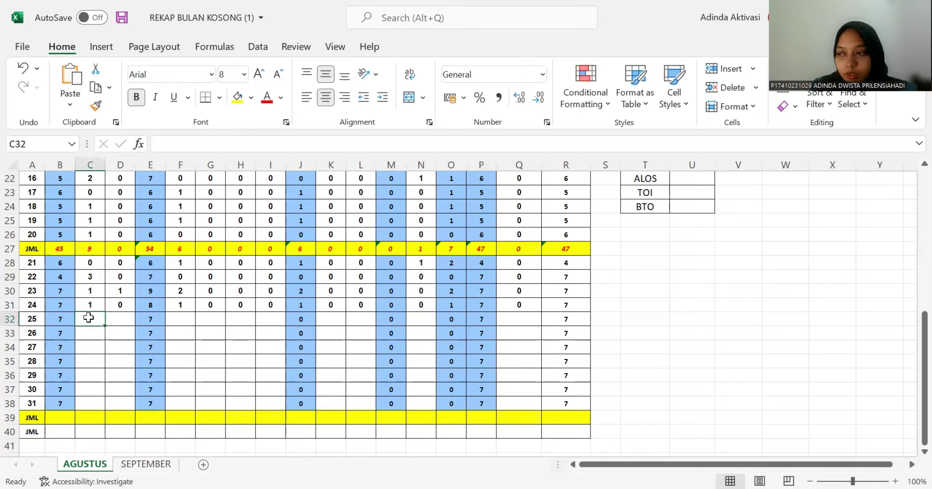
type("0")
key("Tab")
type("0")
key("Tab")
key("Tab")
type("2")
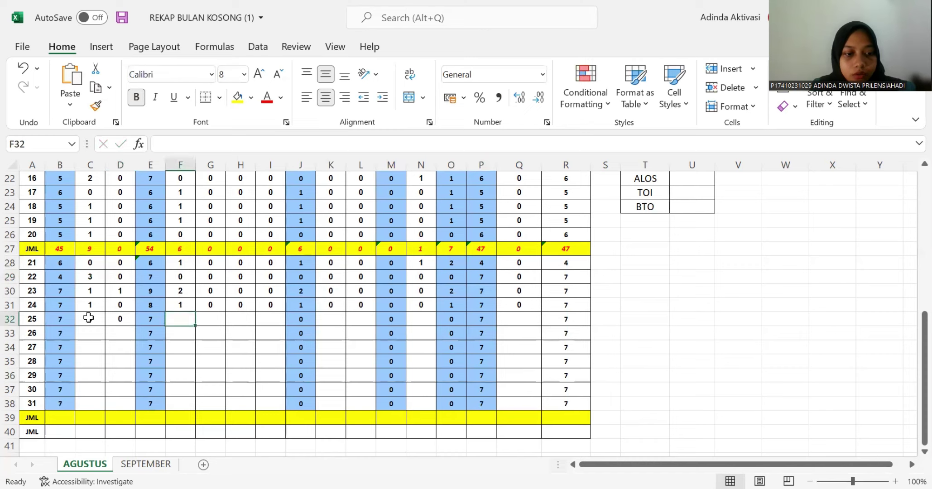
- Enter 0 in columns G to I, K, L, N and Q for day 25
key("Tab")
type("0\t0\t0\t\t0\t0\t\t0")
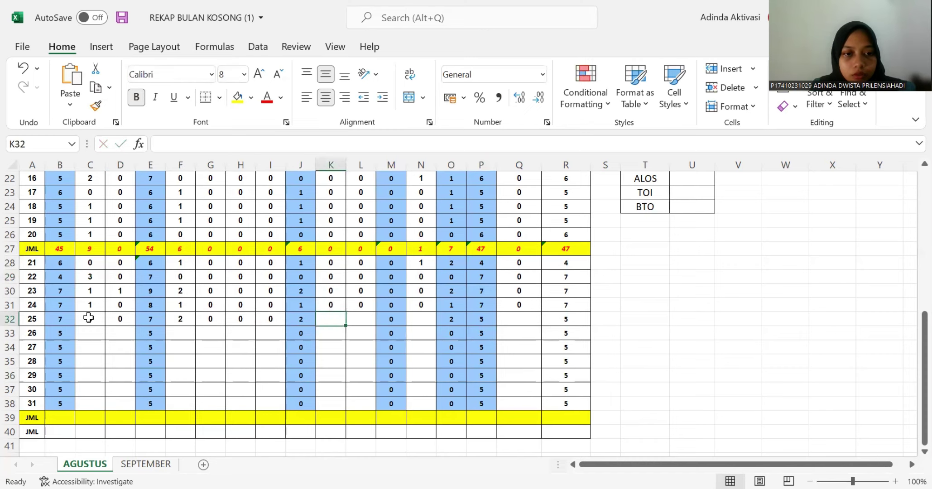
key("Tab")
key("Tab")
key("Tab")
type("0")
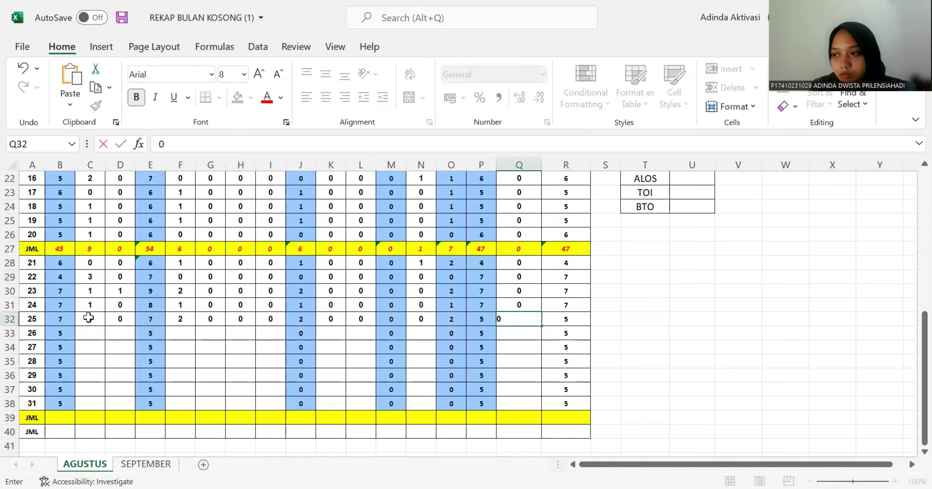
key("Return")
- Enter 0 in columns C, D and F to I for day 26
type("0")
key("Tab")
type("0")
key("Tab")
key("Tab")
type("0")
key("Tab")
key("0")
key("Tab")
key("0")
key("Tab")
key("0")
key("Tab")
key("Tab")
- Enter 0 in column K, 1 in column L, and 0 in columns N and Q for day 26
key("0")
key("Tab")
key("0")
key("Tab")
key("shift+Tab")
type("1")
key("Tab")
key("Tab")
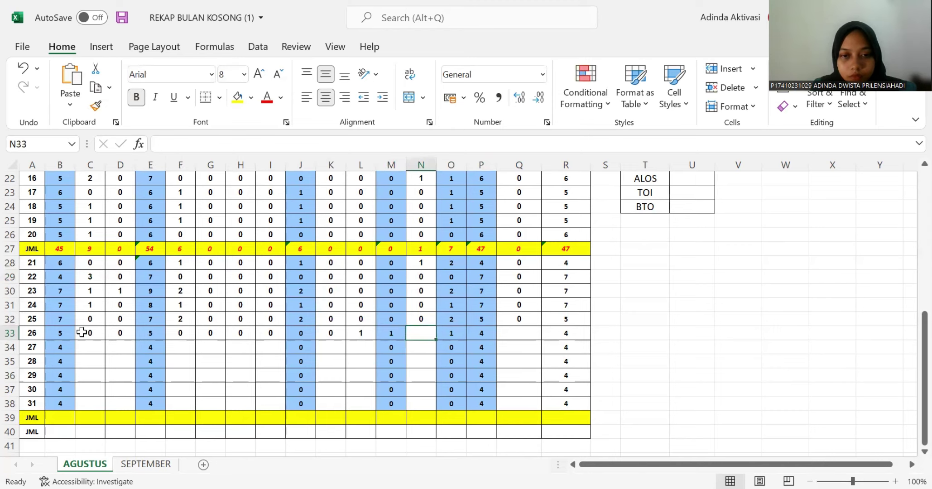
type("0")
key("Tab")
key("Tab")
key("Tab")
type("0")
key("Tab")
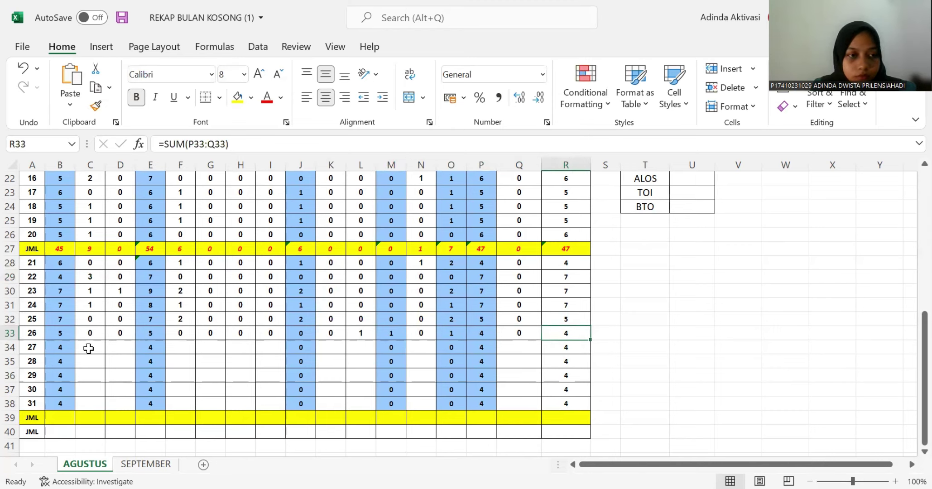
- Enter 2 in column C, 0 in column D and 1 in column F for day 27
key("Return")
type("0")
key("Tab")
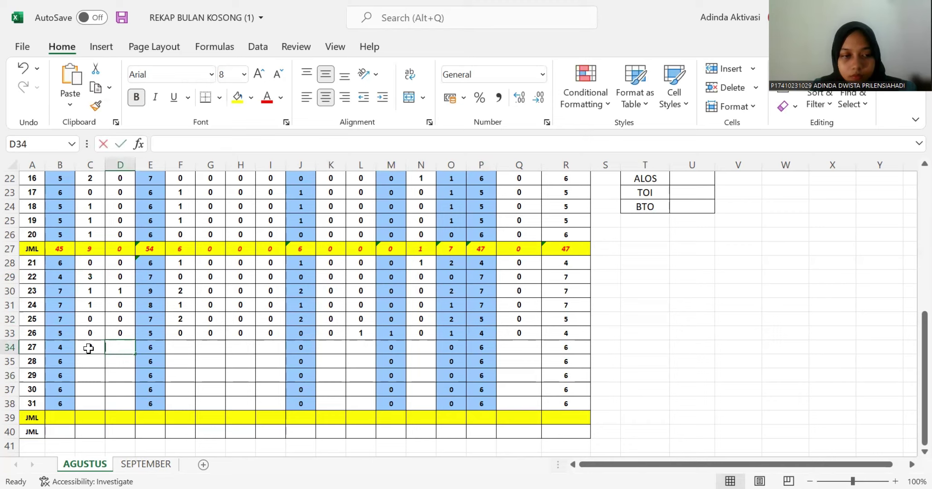
type("0")
key("Tab")
key("Tab")
type("1")
key("Tab")
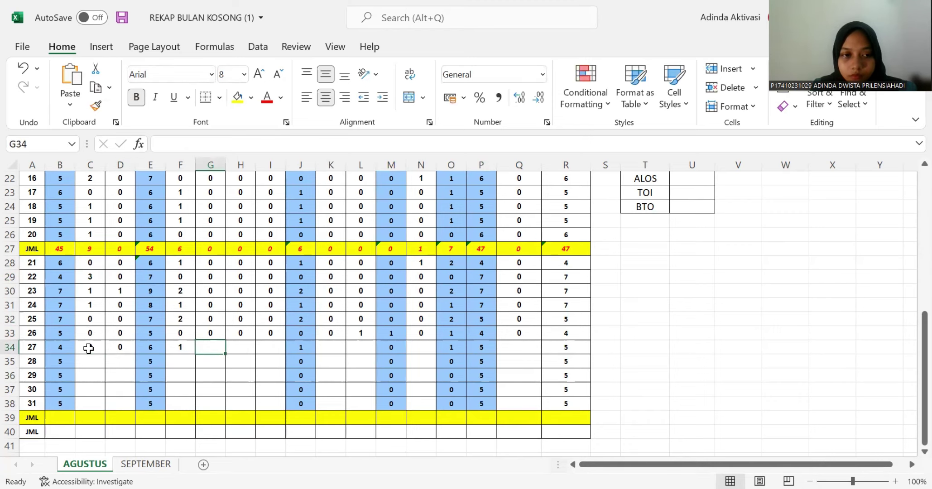
- Enter 0 in columns G to I, K, L, N and Q for day 27
type("0")
key("Tab")
type("0")
key("Tab")
type("0\t1\t0")
key("Tab")
type("0")
key("Tab")
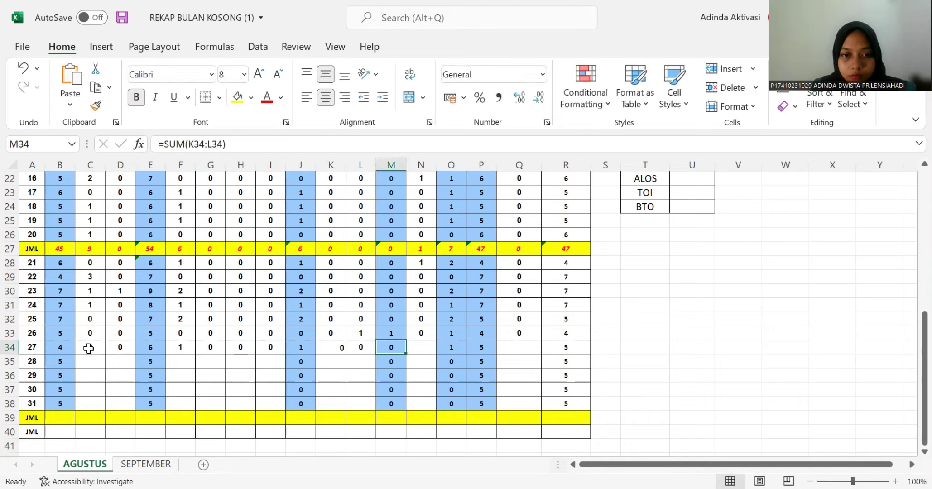
key("Tab")
type("0")
key("Tab")
key("Tab")
key("Tab")
type("0")
- Enter 0 in column C, 1 in column D and 2 in column F for day 28
left_click(91, 361)
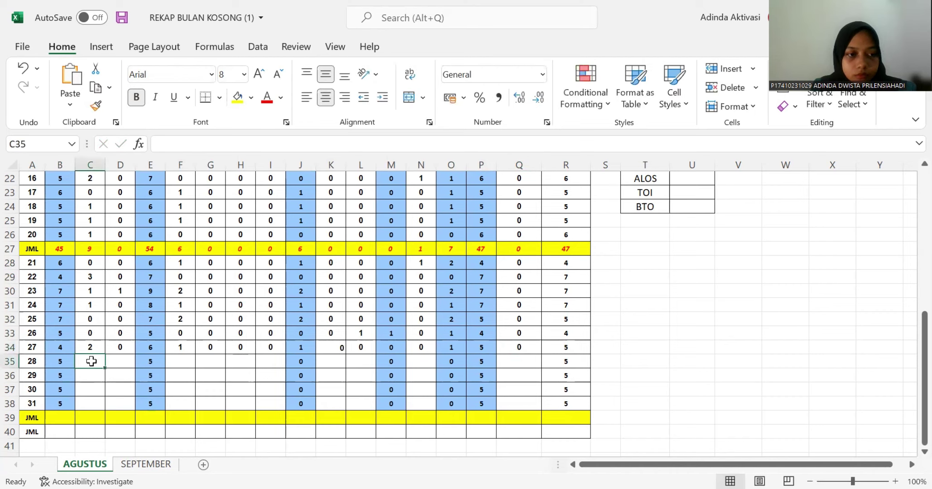
key("Tab")
type("1")
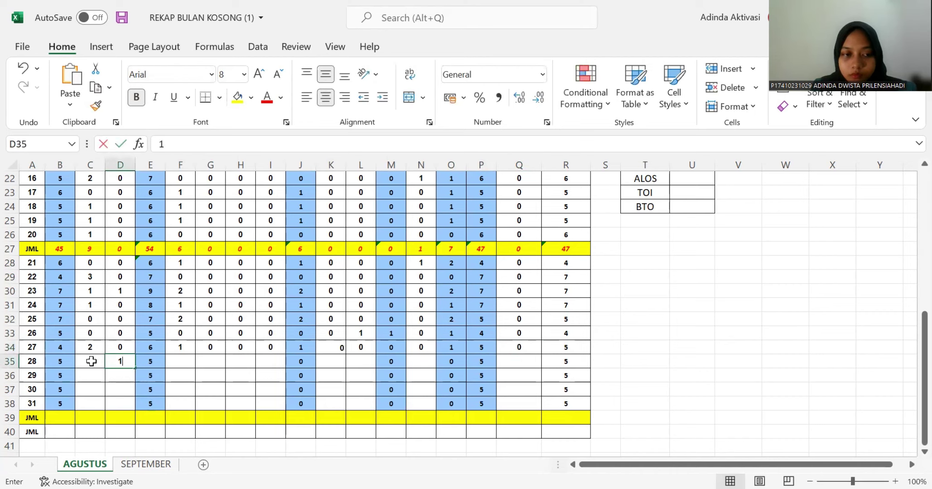
key("Tab")
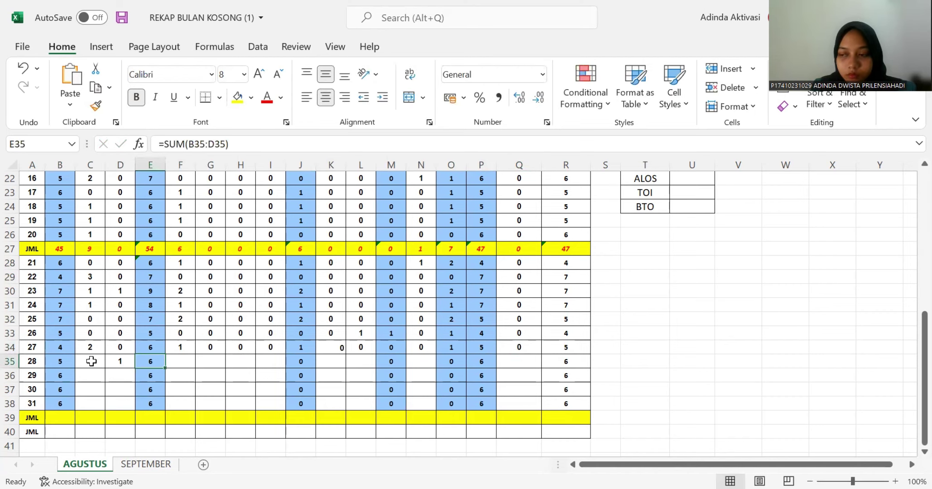
key("Tab")
type("2")
key("Tab")
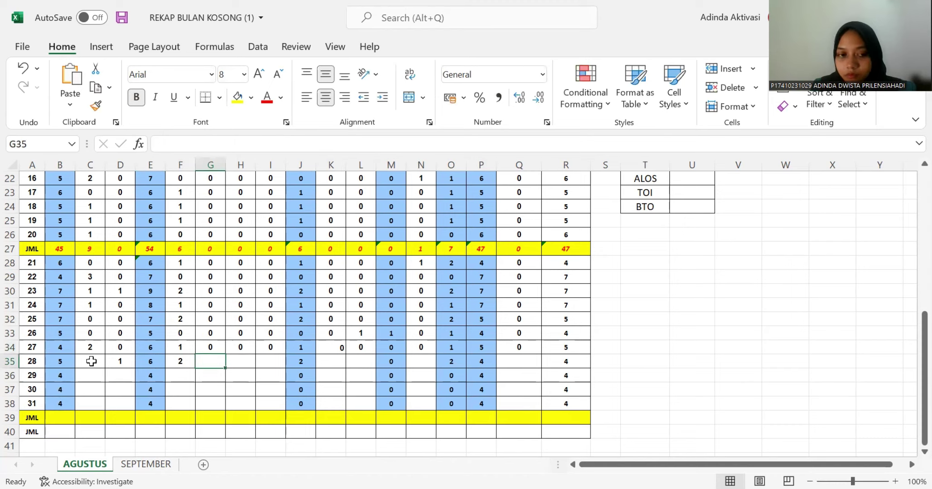
- Enter 0 in columns G, H, I and K for day 28
type("0")
key("Tab")
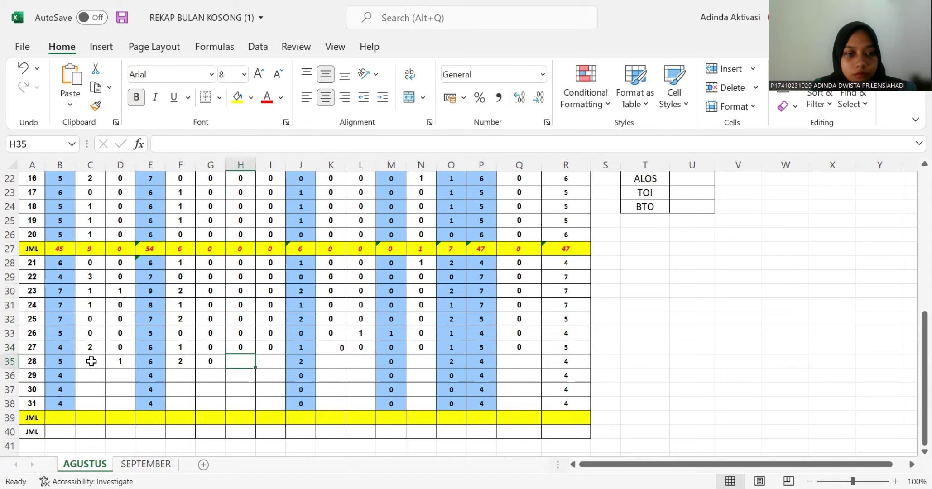
type("0")
key("Tab")
type("0")
key("Tab")
key("Tab")
type("0")
key("Tab")
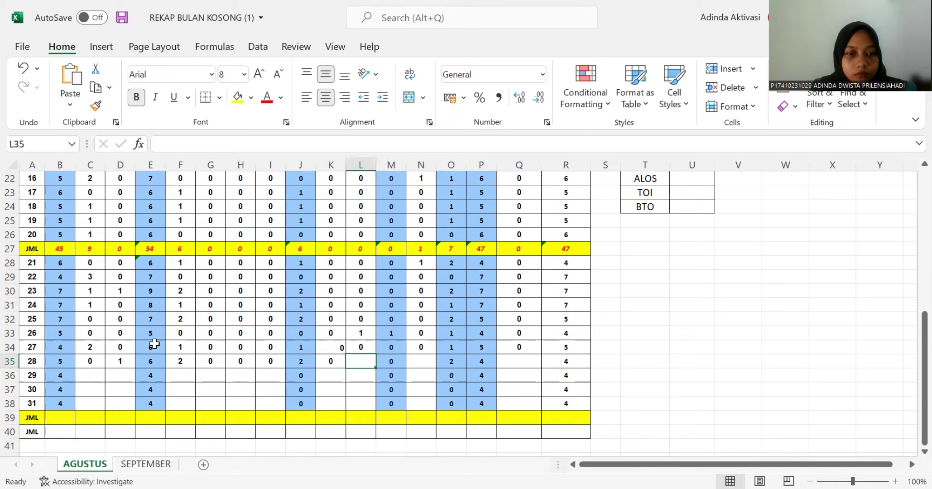
- Enter 0 in columns L, N and Q for day 28
left_click(329, 343)
key("Tab")
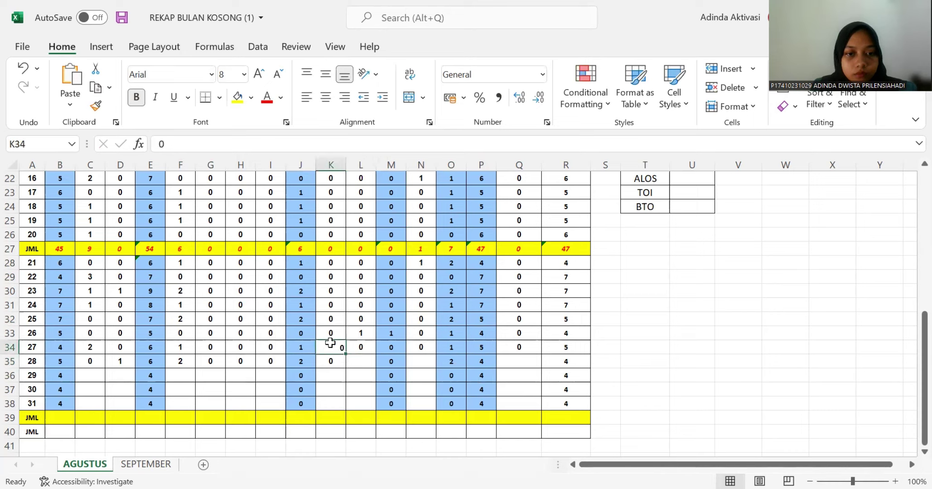
left_click(358, 362)
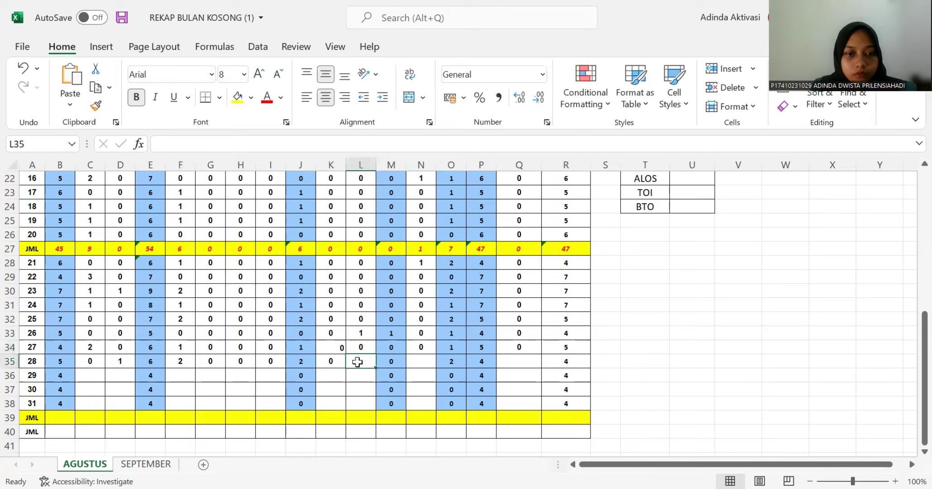
type("0")
key("Tab")
key("Tab")
type("0")
key("Tab")
key("Tab")
key("Tab")
type("0")
left_click(91, 375)
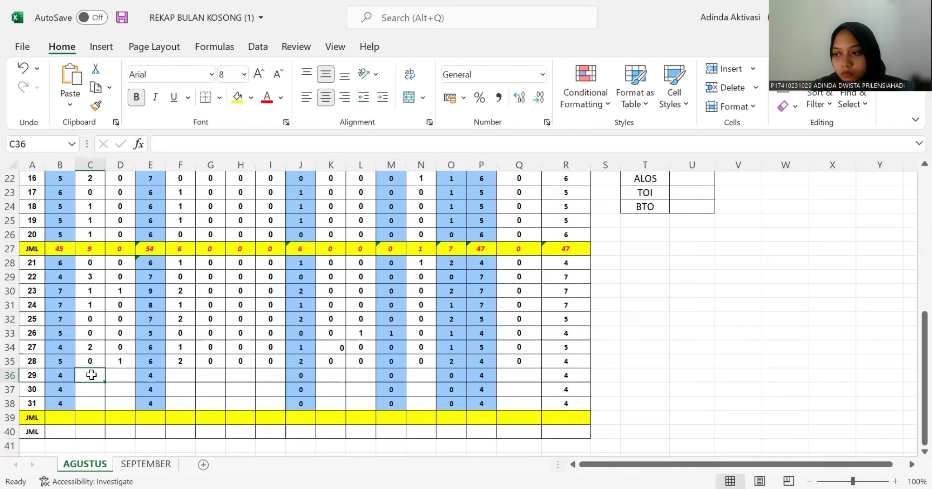
- Enter 0 in column C, 1 in column D and 0 in columns F to I for day 29
key("Tab")
type("1")
key("Tab")
key("Tab")
type("0")
key("Tab")
type("0")
key("Tab")
type("0")
key("Tab")
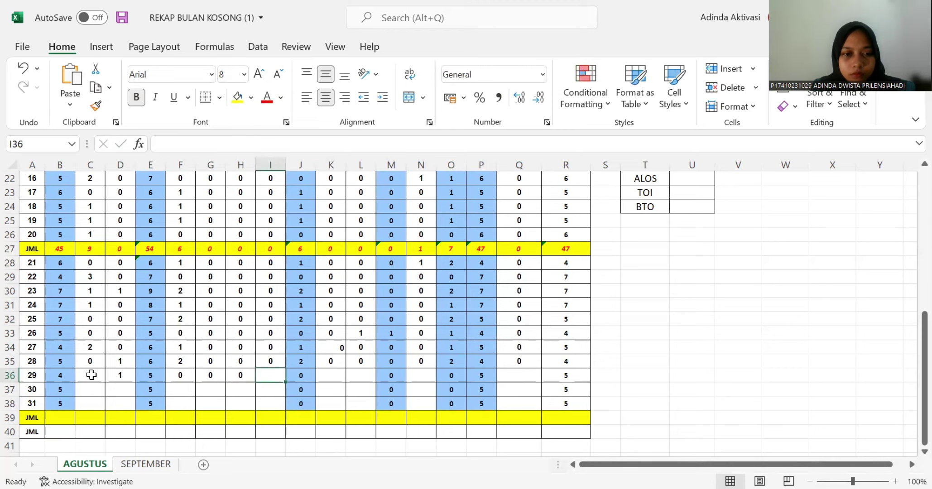
type("0")
key("Tab")
- Enter 0 in columns K, L, N and Q for day 29
key("Tab")
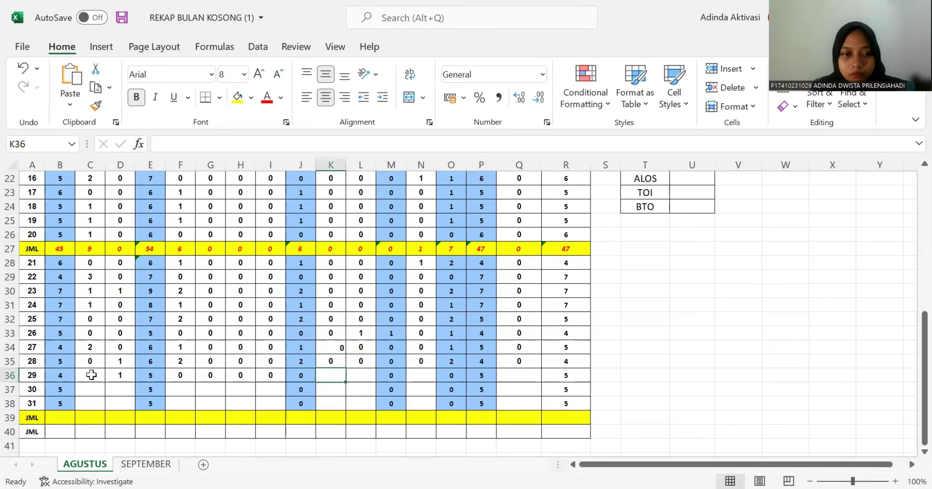
type("0")
key("Tab")
type("0")
key("Tab")
key("Tab")
type("0")
key("Tab")
key("Tab")
key("Tab")
type("0")
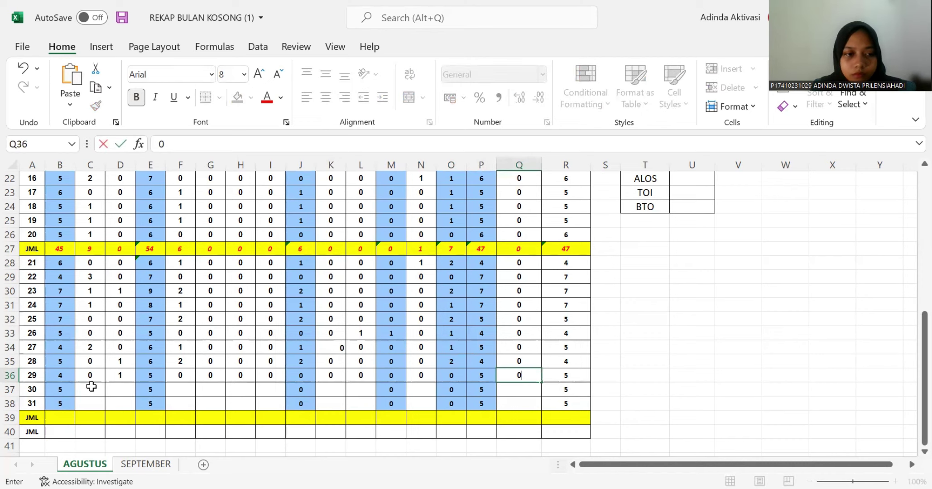
- Enter 2 in column C, 0 in column D and 2 in column F for day 30
left_click(93, 390)
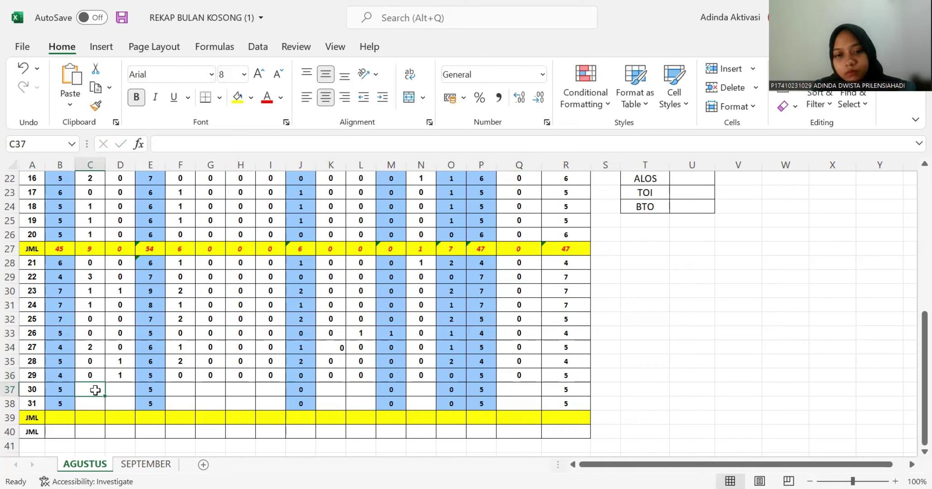
type("2")
key("Tab")
type("0")
key("Tab")
key("Tab")
type("2")
key("Tab")
- Enter 0 in columns G, H and I for day 30
type("0")
key("Tab")
type("0")
key("Tab")
type("0")
key("Tab")
key("Tab")
- Enter 0 in columns K, L, N and Q for day 30
type("0")
key("Tab")
type("0")
key("Tab")
key("Tab")
type("0")
key("Tab")
key("Tab")
key("Tab")
type("0")
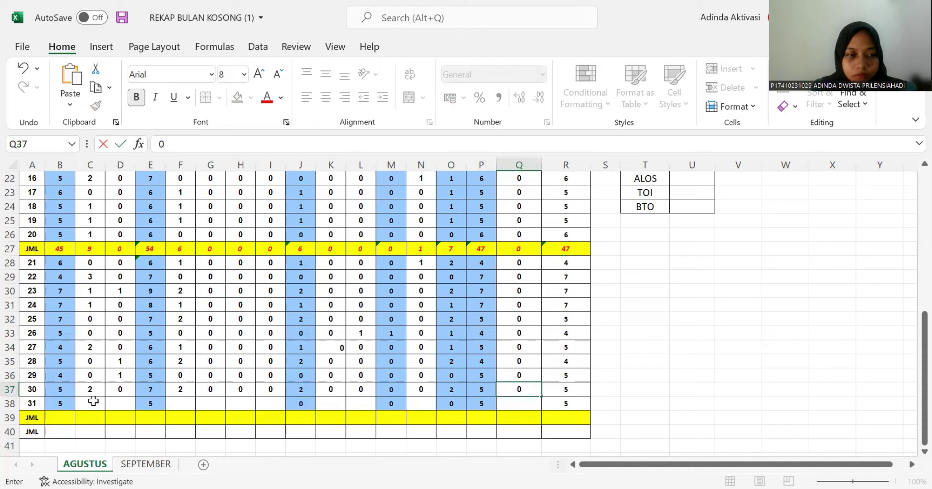
- Enter 2 in column C, 0 in column D and 1 in column F for day 31
left_click(94, 404)
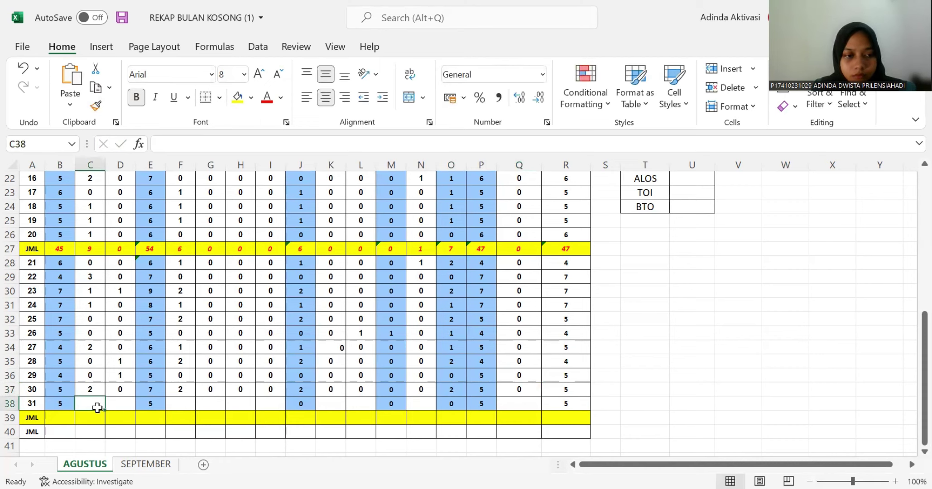
type("2")
key("Tab")
type("0")
key("Tab")
key("Tab")
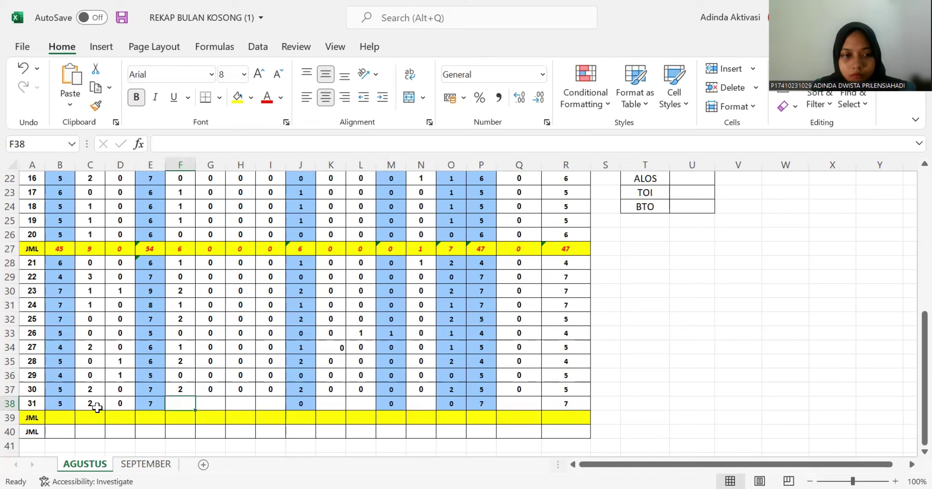
type("1")
key("Tab")
- Enter 0 in columns G, H and I for day 31
type("0")
key("Tab")
type("0")
key("Tab")
type("0")
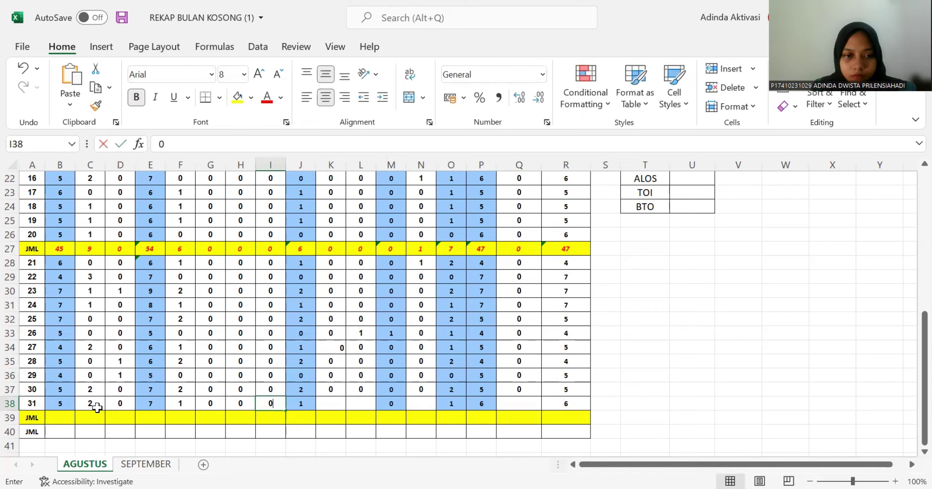
key("Tab")
key("Tab")
- Enter 0 in columns K, L, N and Q for day 31
type("0")
key("Tab")
type("0")
key("Tab")
key("Tab")
type("0")
key("Tab")
key("Tab")
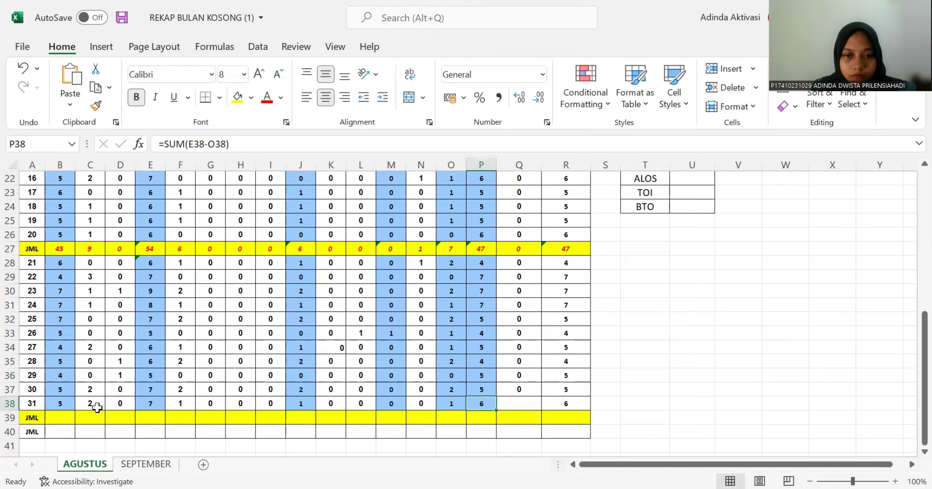
key("Tab")
type("0")
- Total column B for days 21 to 31 in the yellow JML row with =SUM(B28:B38) in B39
left_click(64, 417)
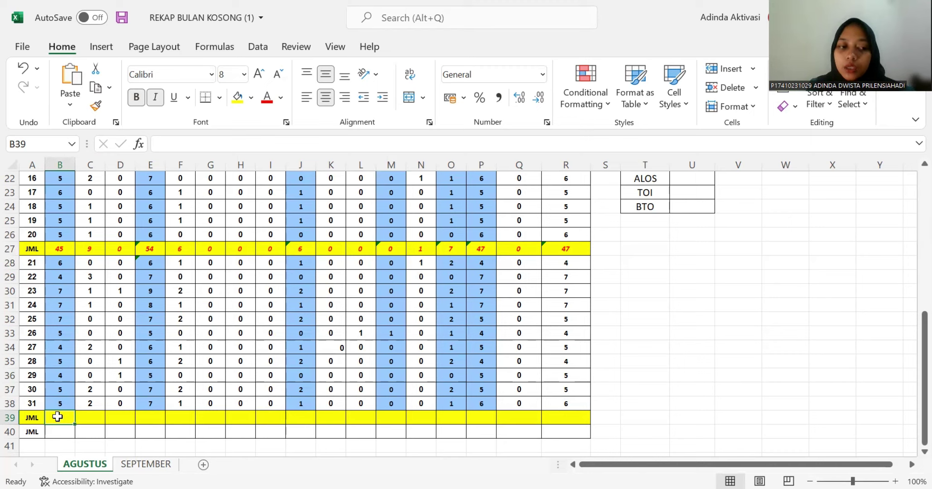
type("=")
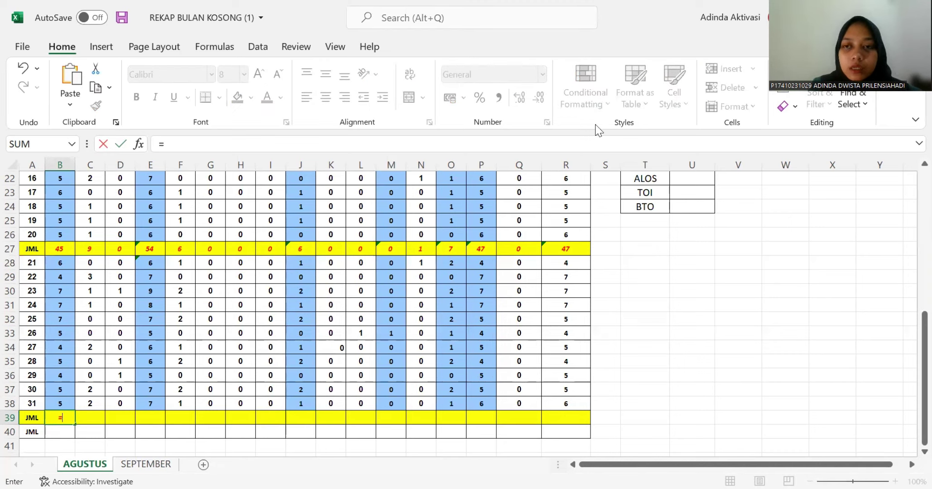
type("SUM(")
left_click_drag(60, 403, 60, 267)
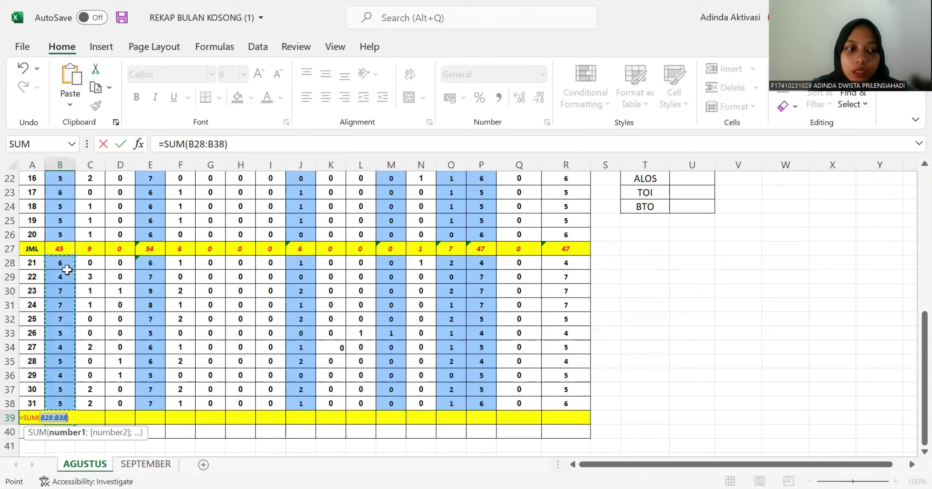
left_click(63, 271)
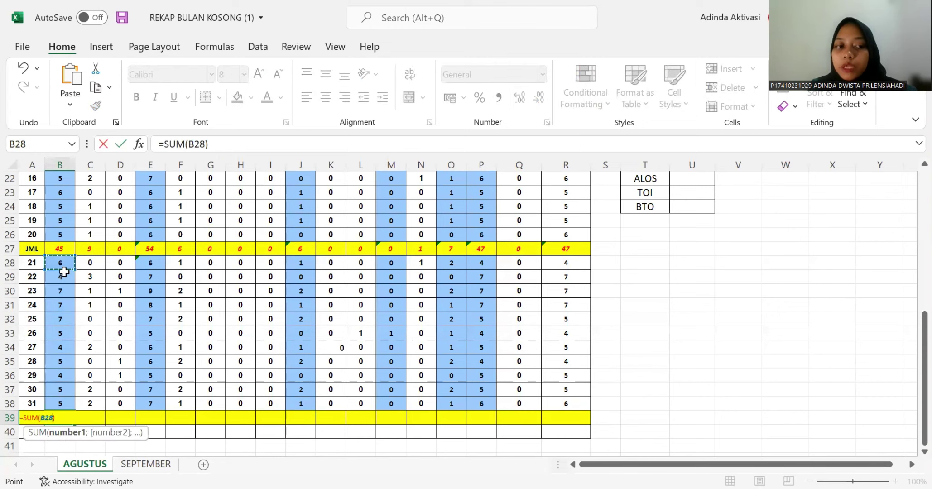
left_click(58, 399, "shift")
key("Return")
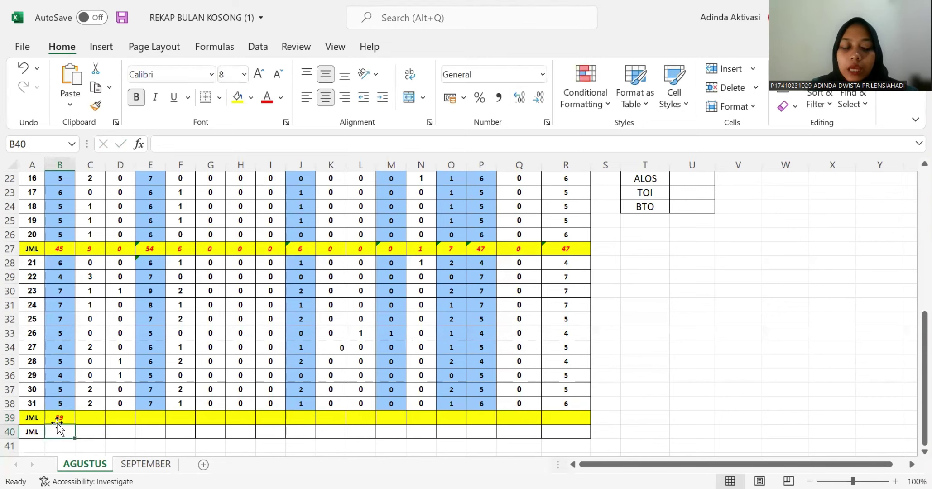
- Extend the B39 subtotal formula across the yellow JML row to column R
left_click(65, 418)
left_click_drag(74, 423, 575, 424)
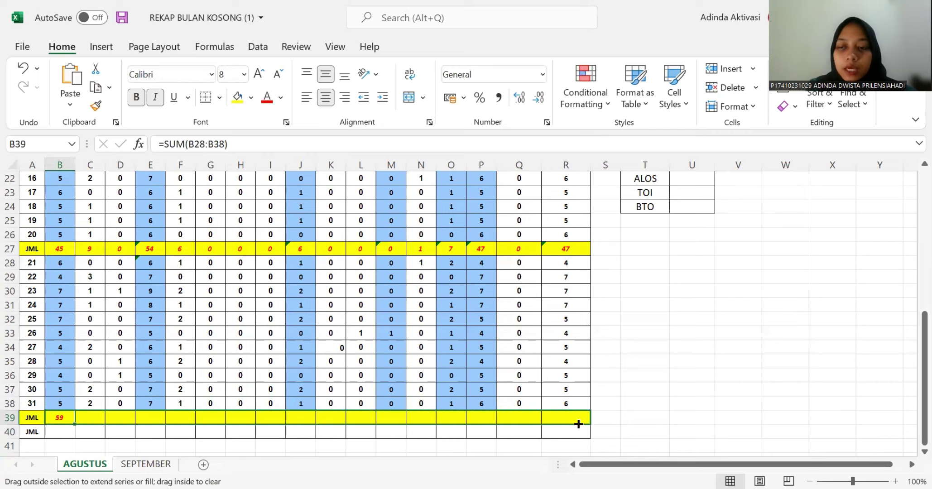
left_click_drag(578, 424, 578, 423)
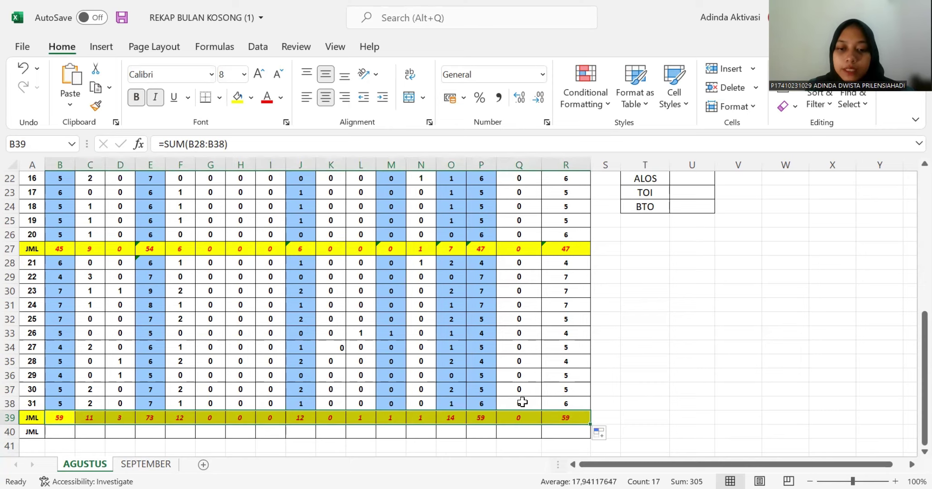
- Add the three subtotals in B40 with =SUM(B39;B27;B16) and extend the formula across the final JML row to column R
scroll(522, 402, "down", 2, "ctrl")
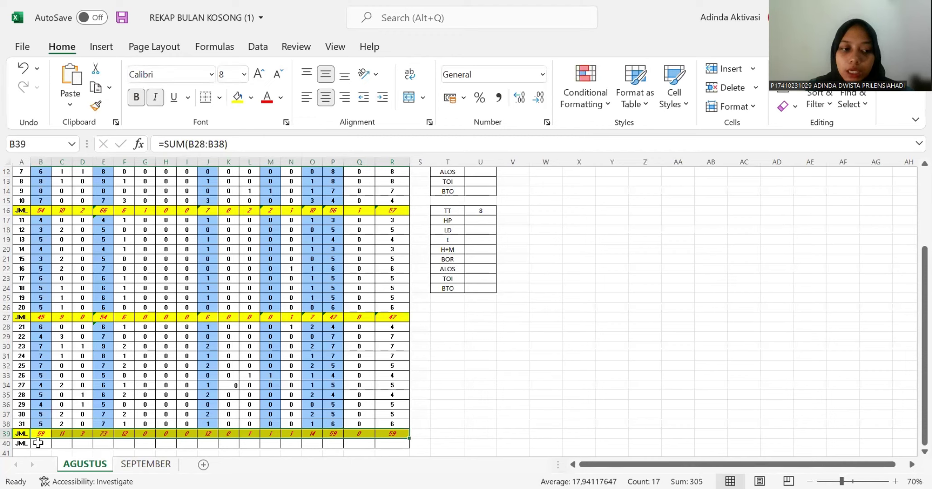
left_click(39, 444)
key("BackSpace")
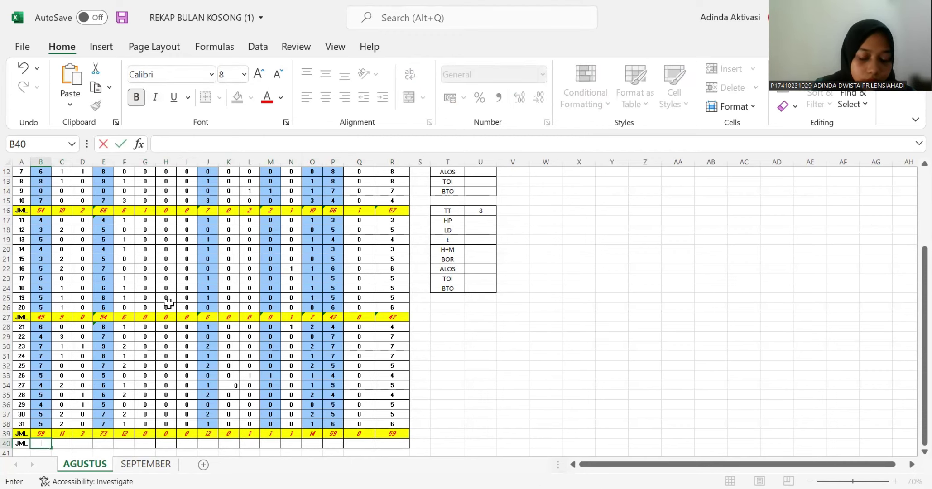
type("=")
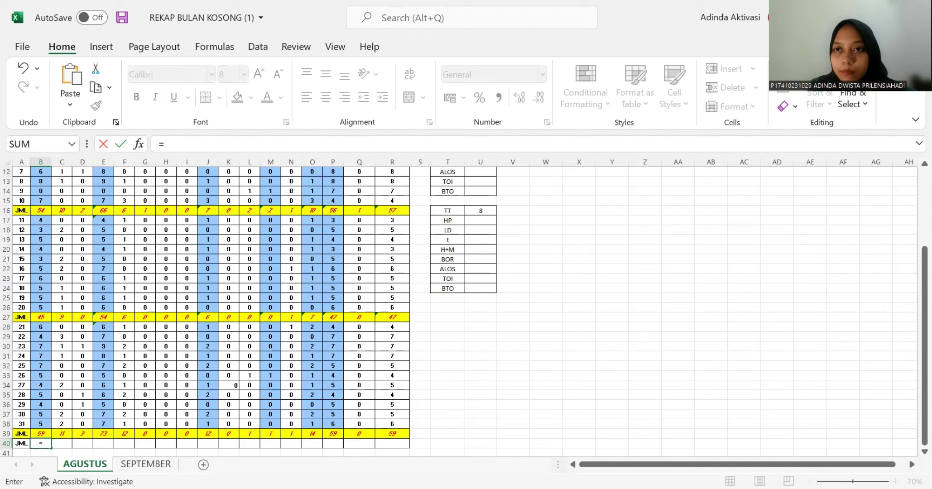
type("SUM(")
left_click(41, 434, "ctrl")
left_click(41, 317, "ctrl")
left_click(41, 210, "ctrl")
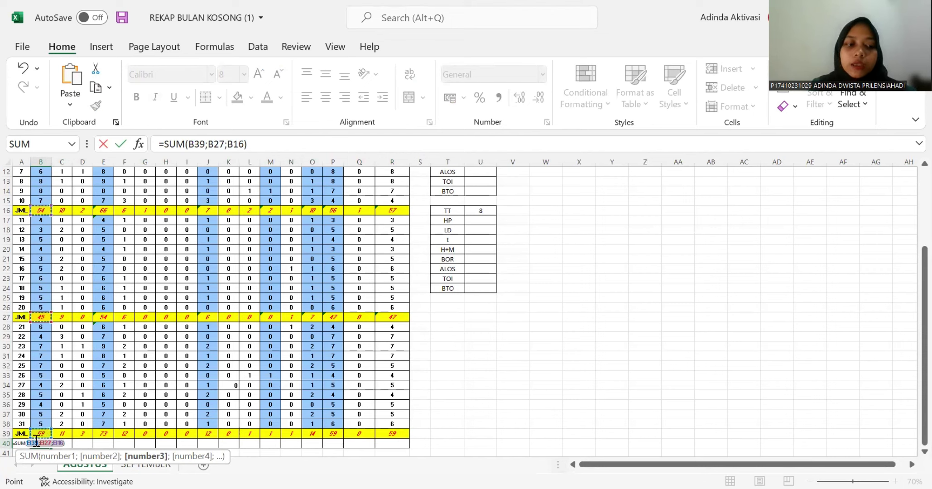
key("Return")
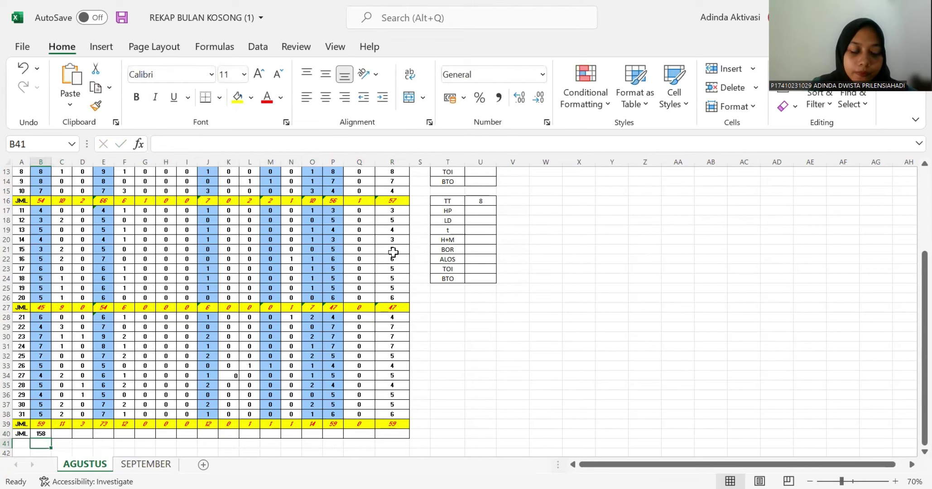
left_click(41, 433)
left_click_drag(51, 436, 403, 438)
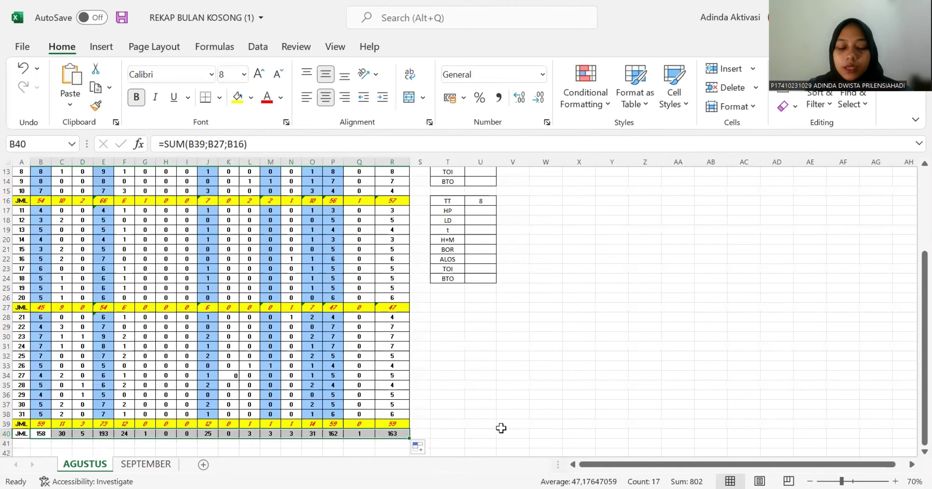